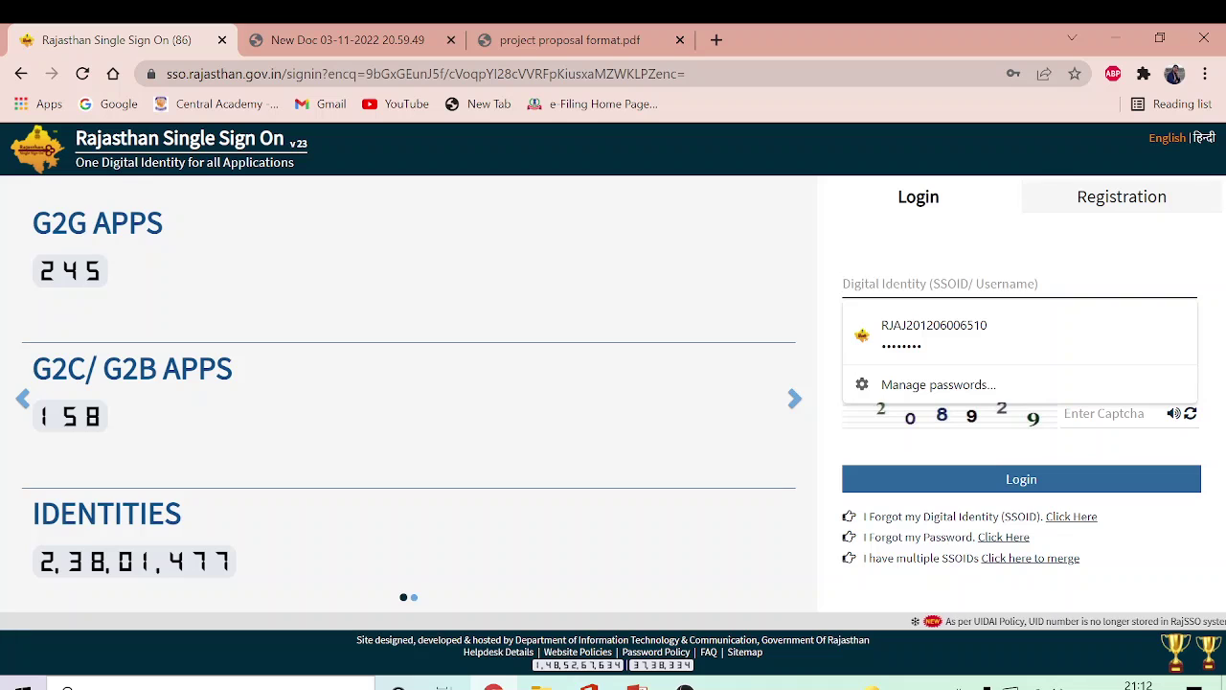
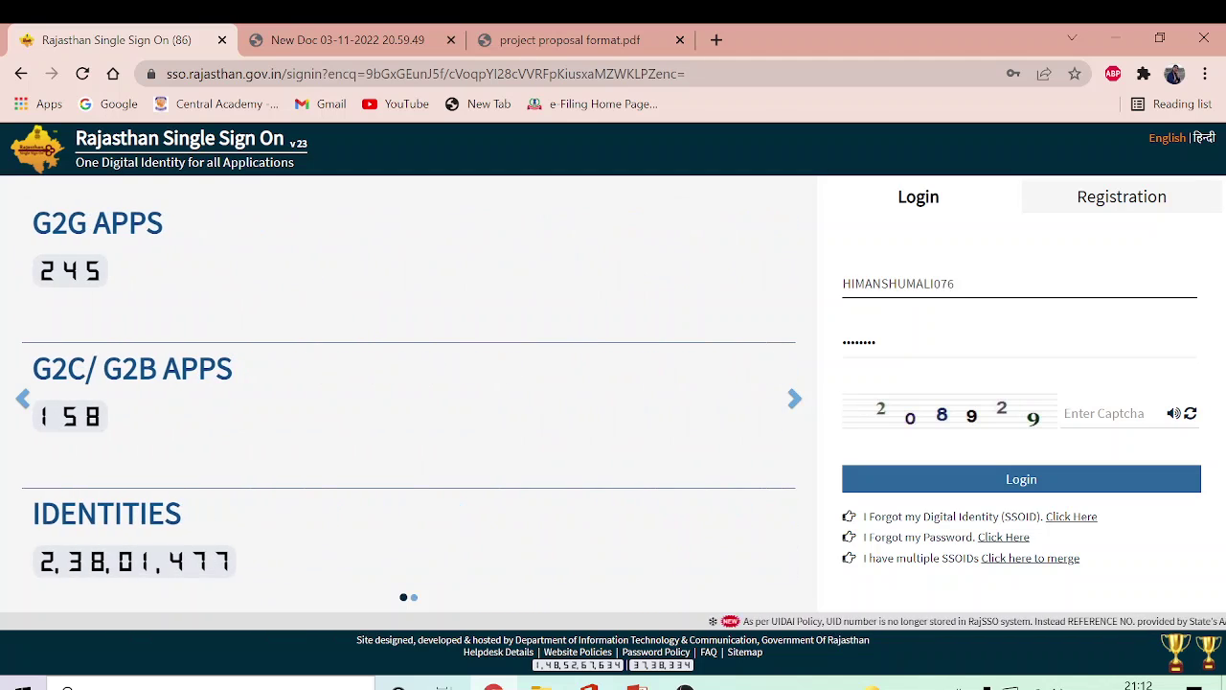
Step: Enter the SSO ID, the account password and the shown captcha code on the Rajasthan SSO login form
left_click(910, 333)
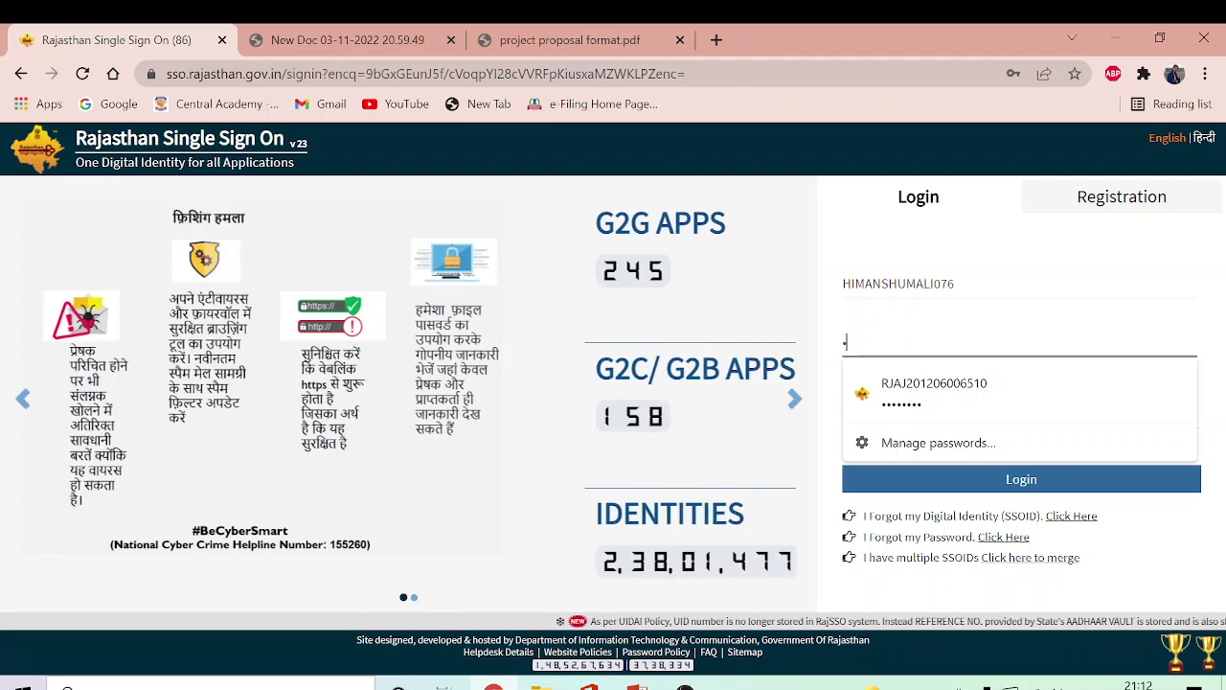
type("*****")
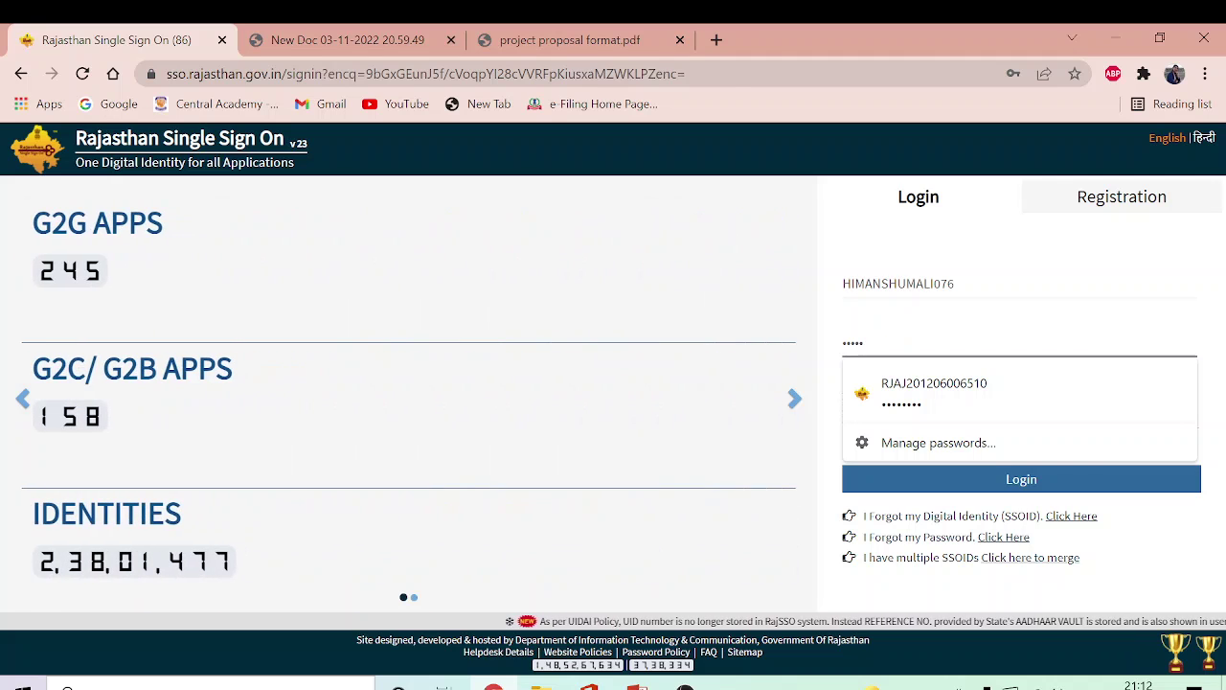
type("******")
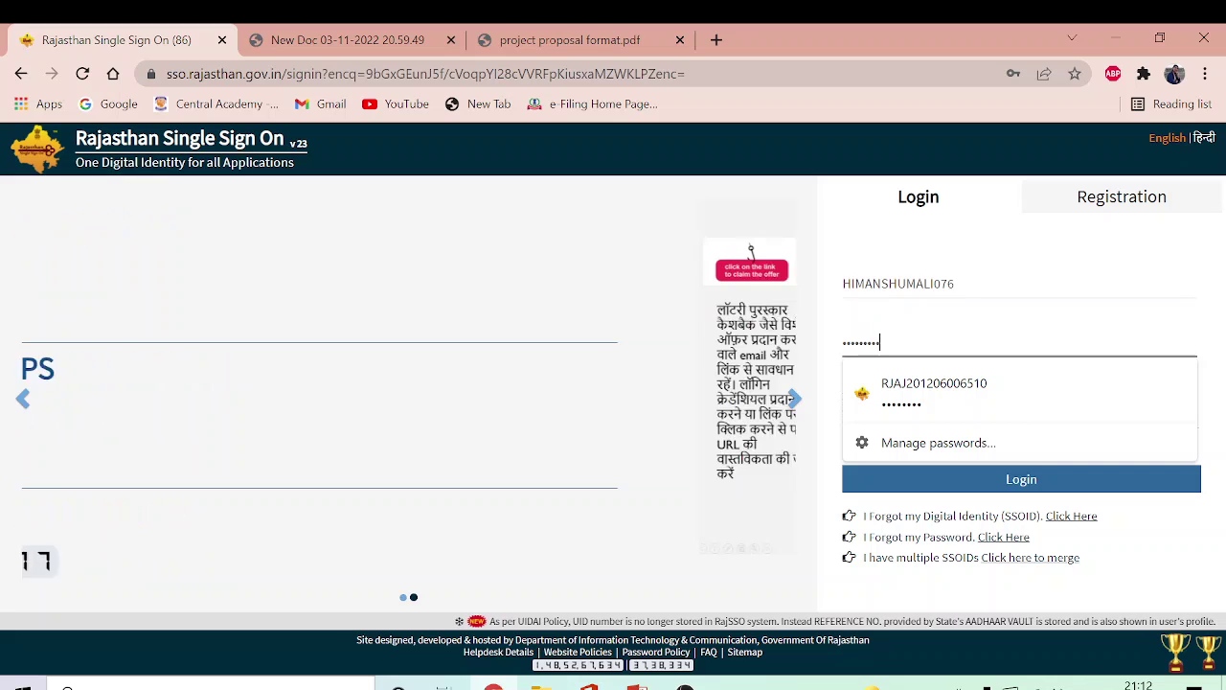
left_click(1160, 542)
left_click(1101, 413)
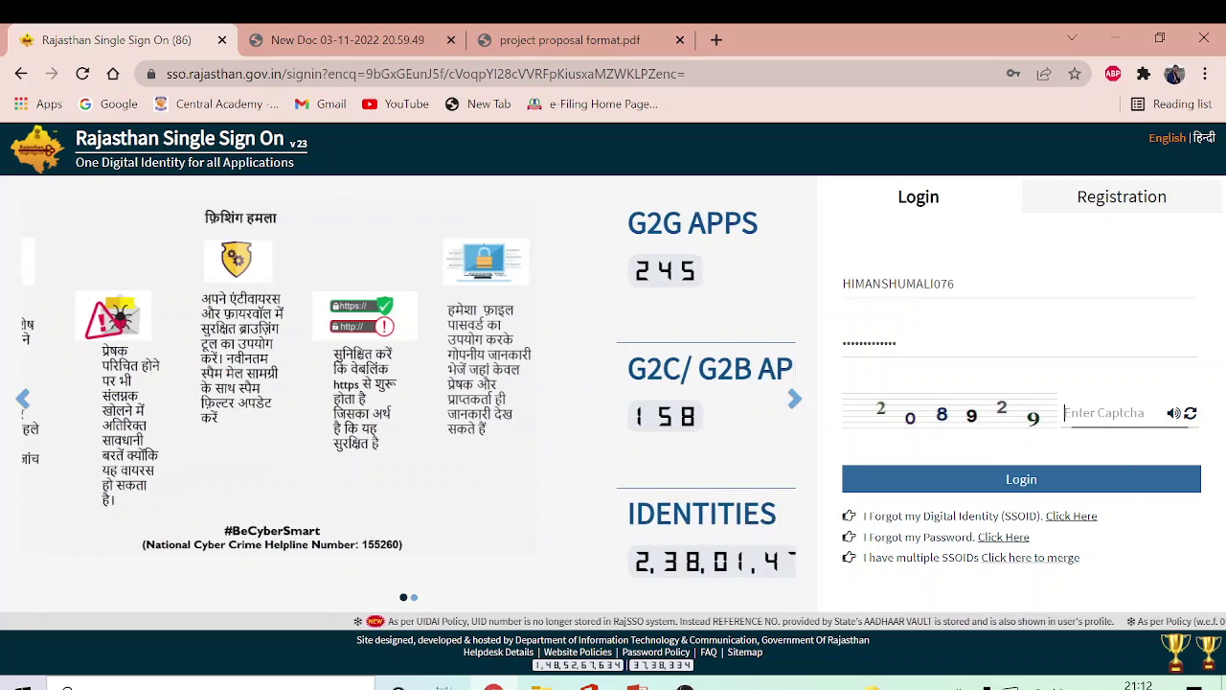
type("20")
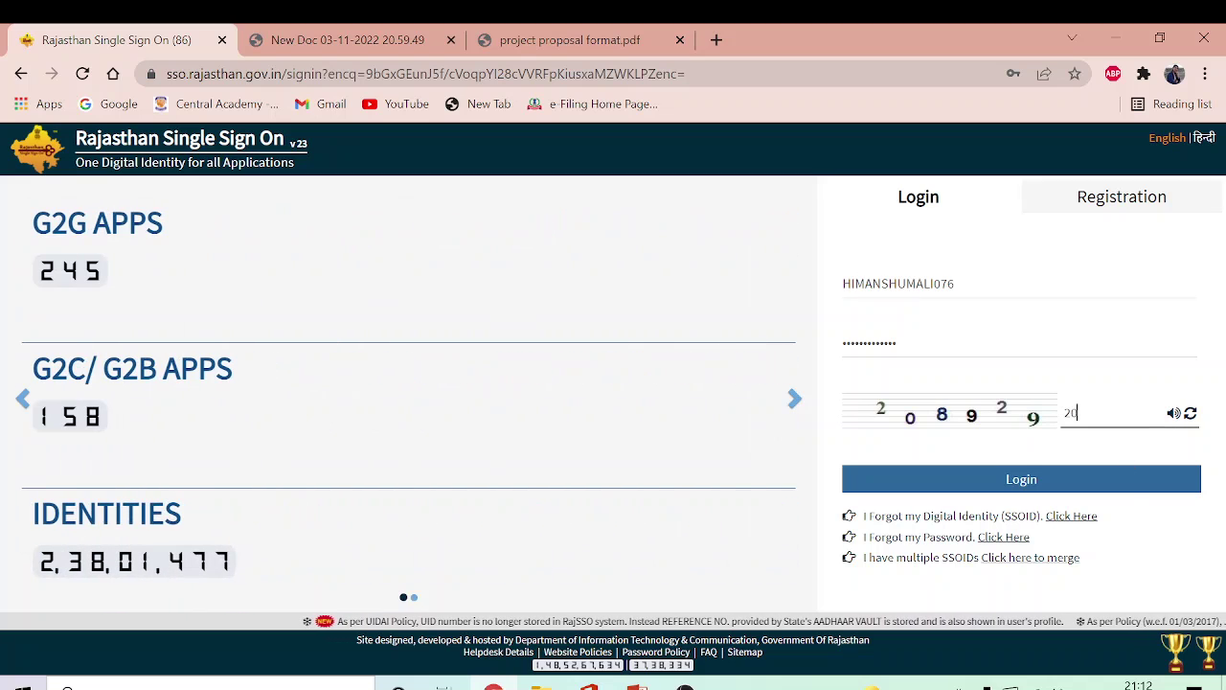
type("89")
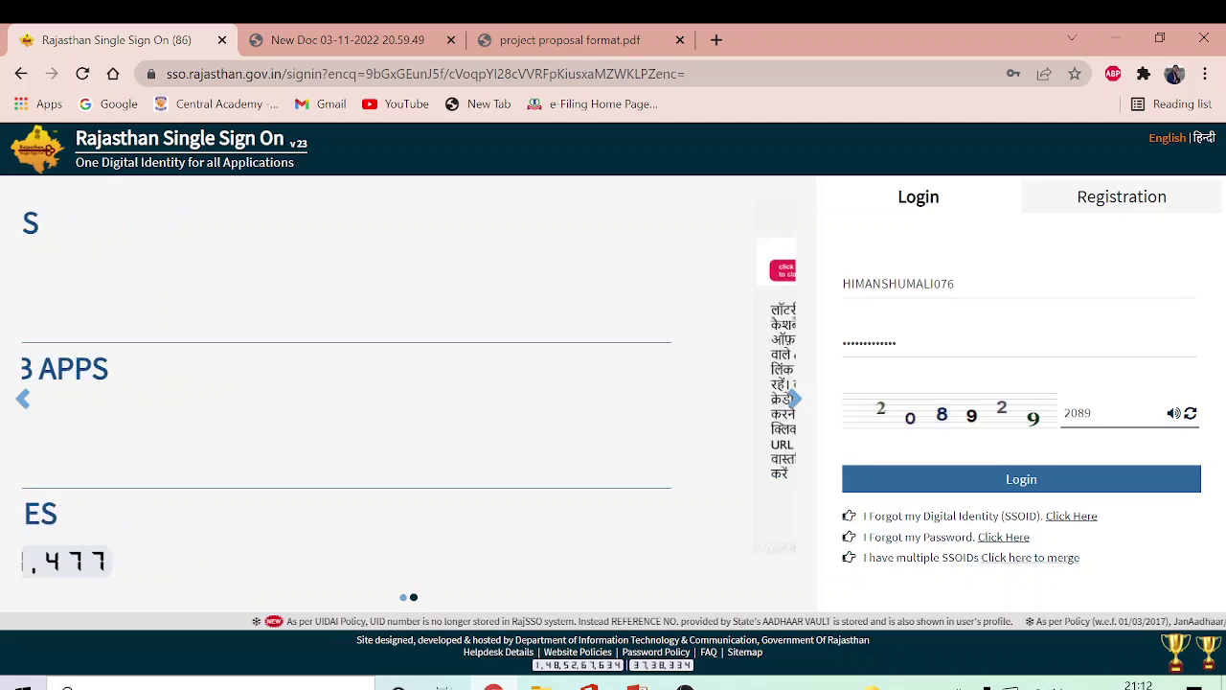
type("29")
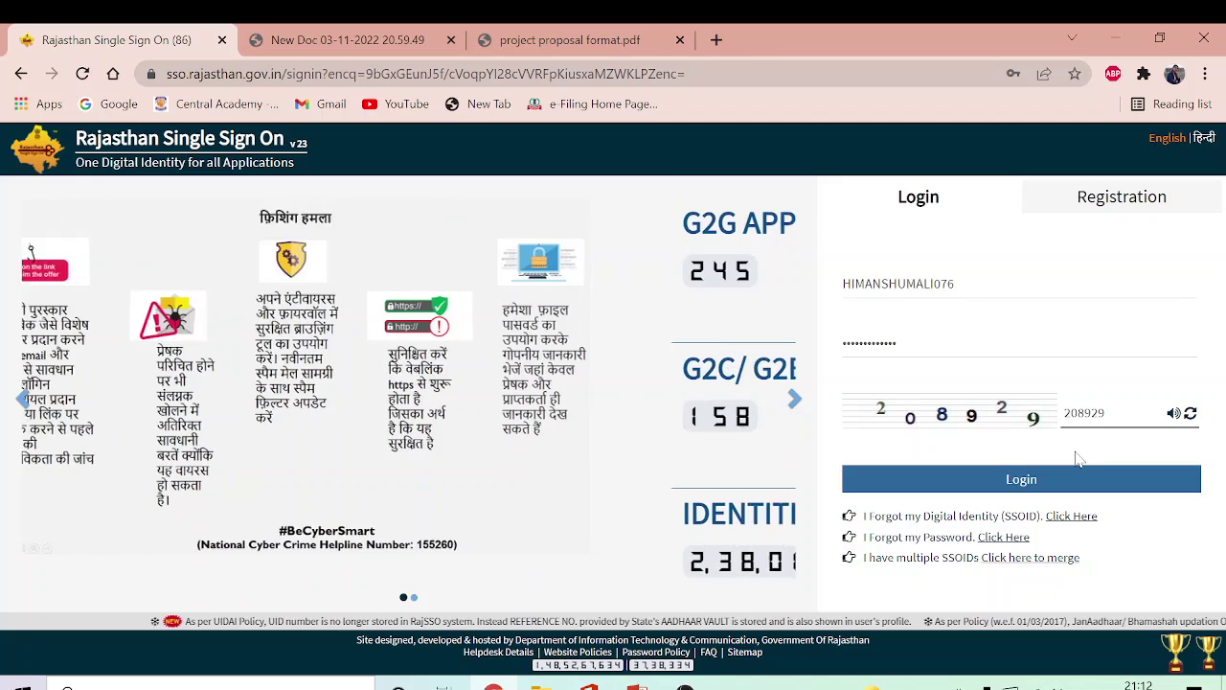
Step: Log in through SSO and wait for the iStart Student Registration form to load
left_click(1071, 481)
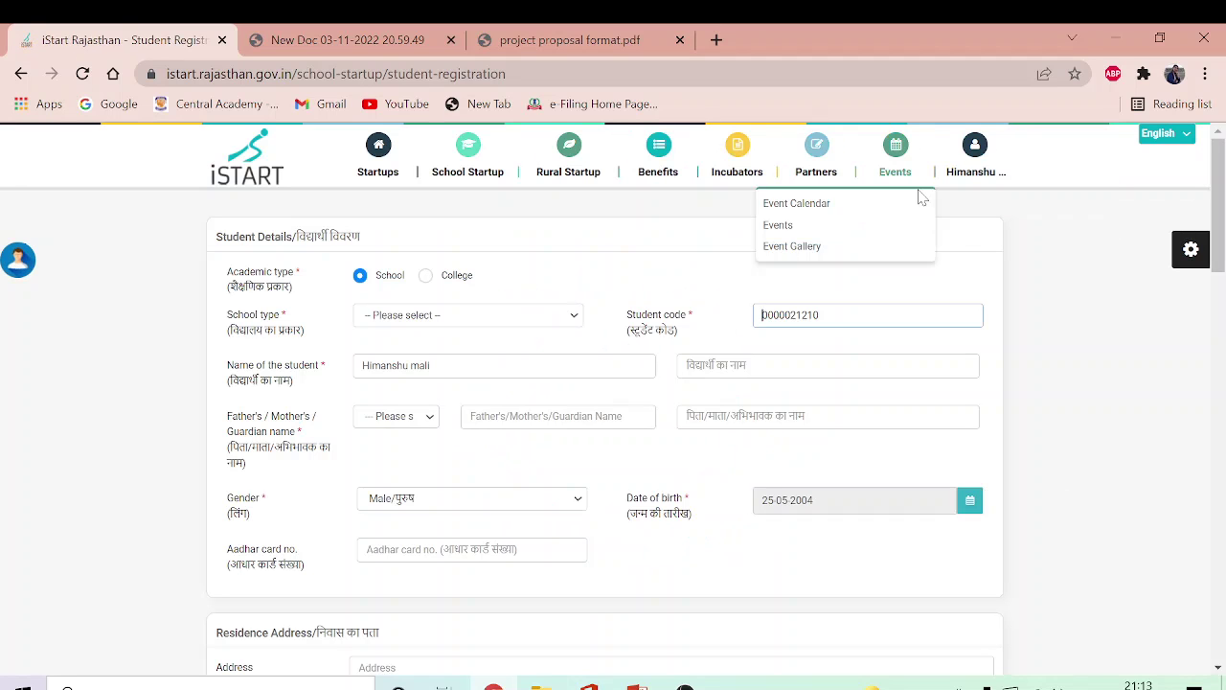
mouse_move(957, 134)
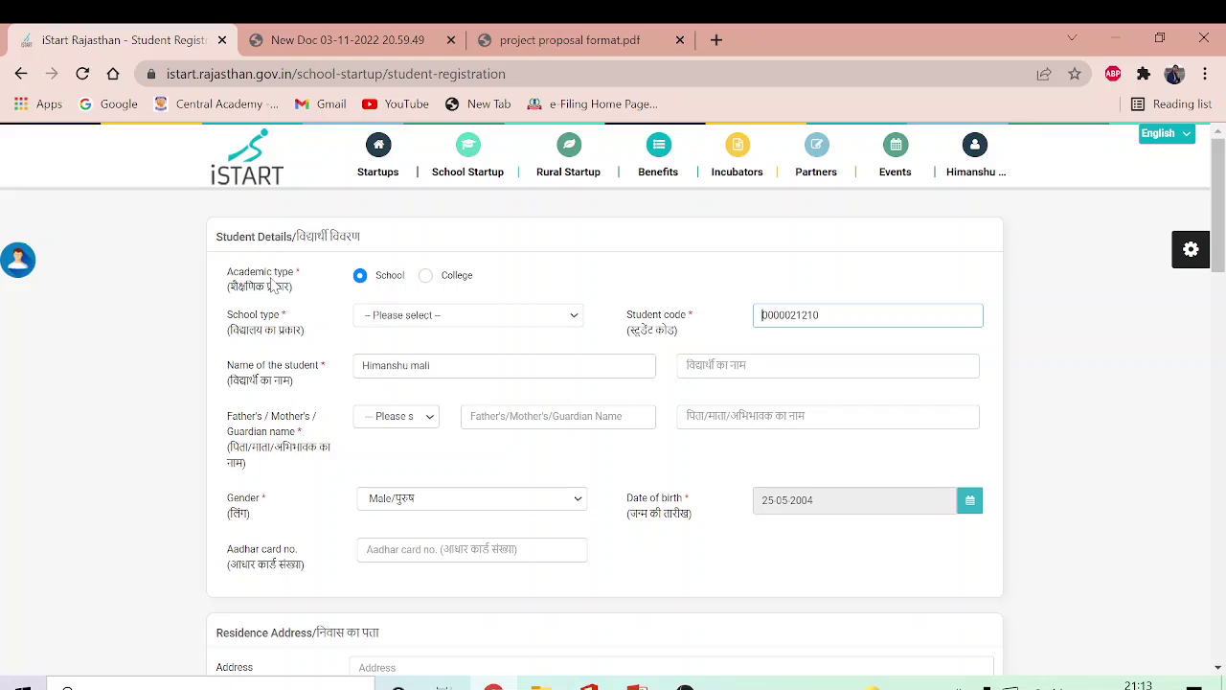
Step: Register the student as a college student with college type Degree Colleges
left_click(427, 276)
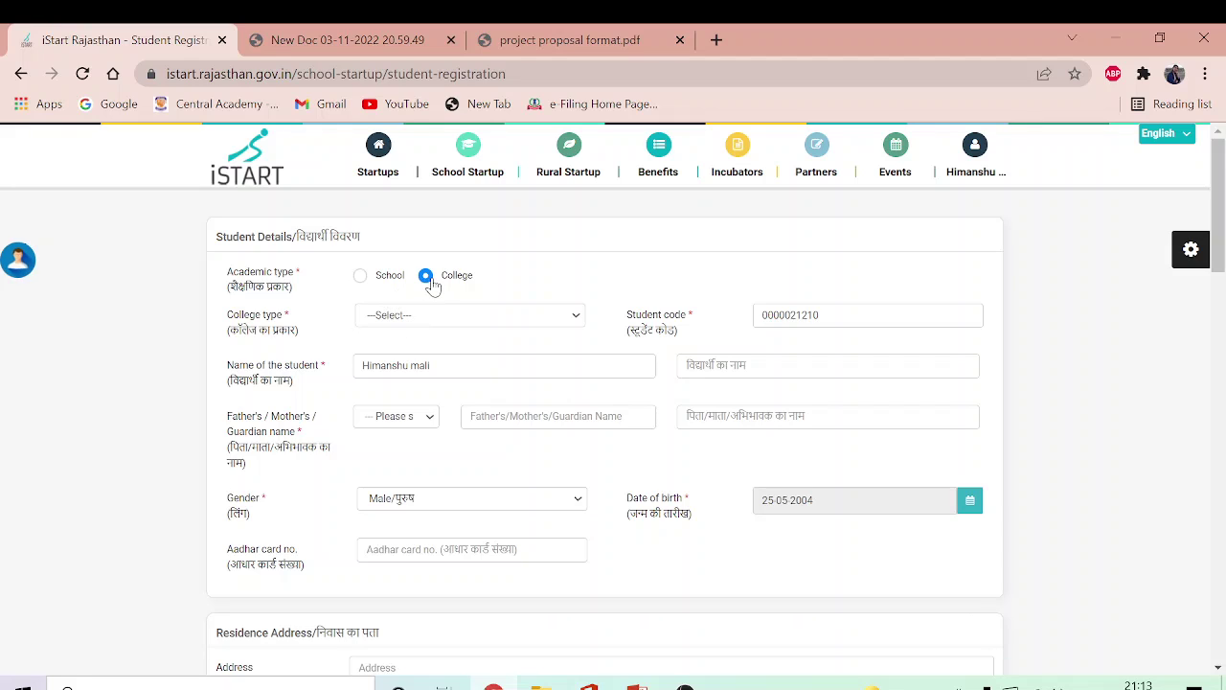
left_click(436, 321)
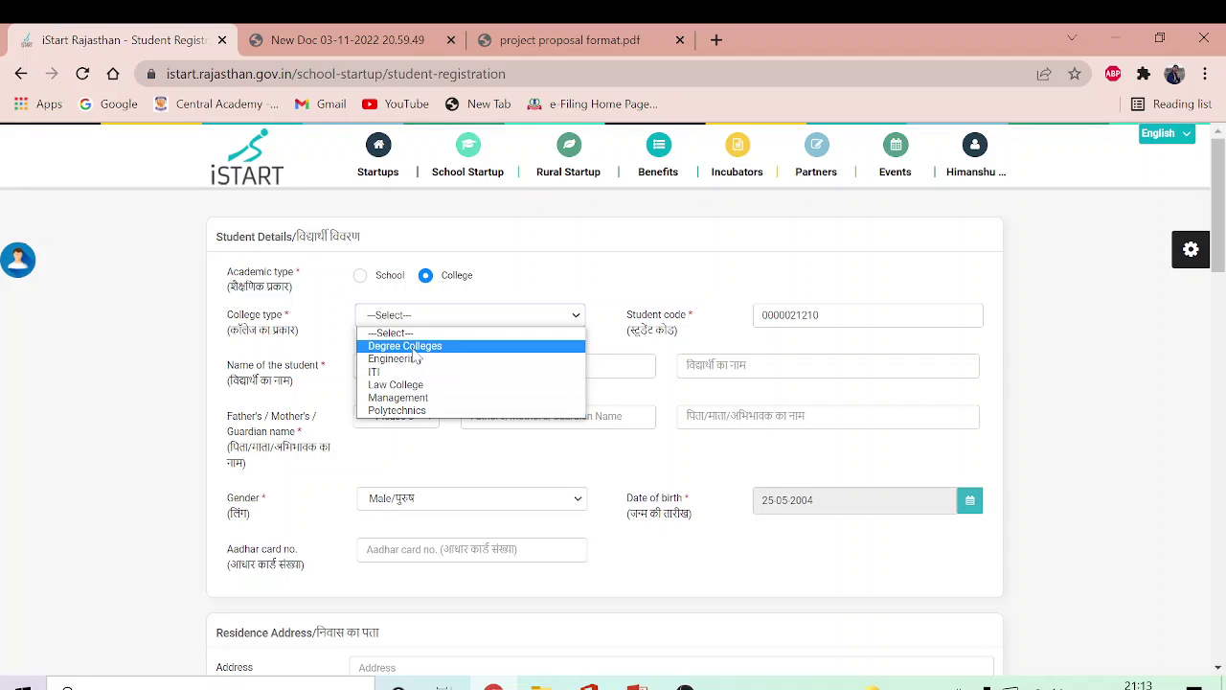
key("Escape")
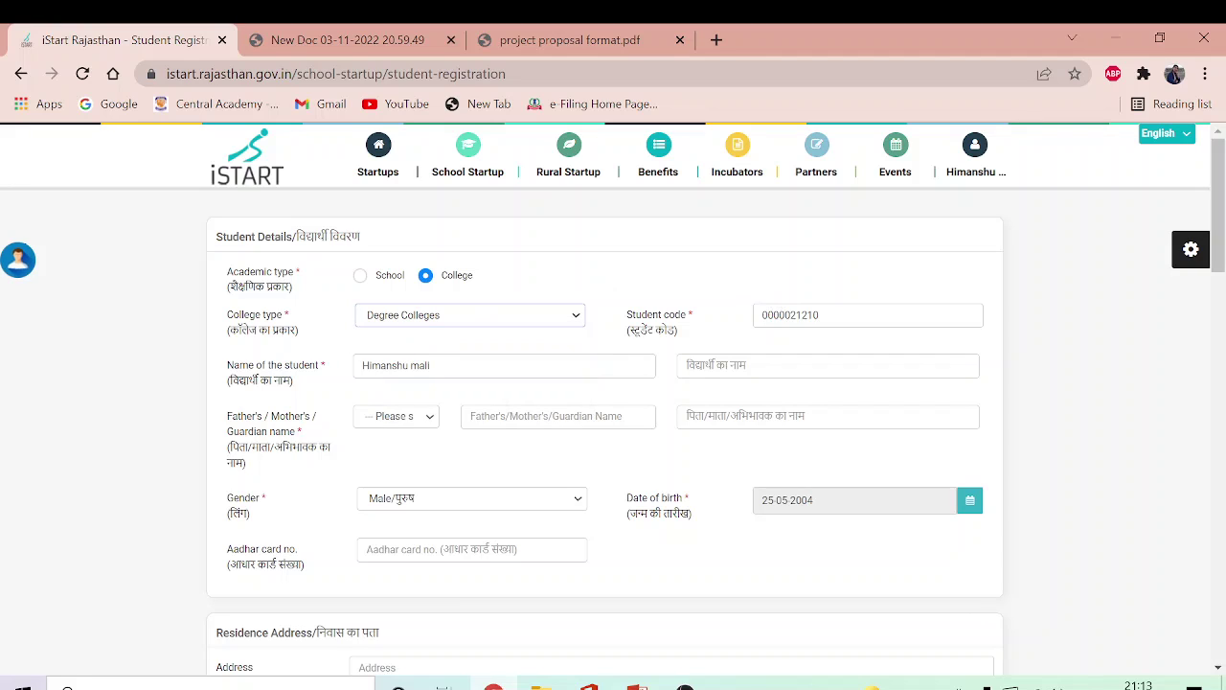
left_click(820, 315)
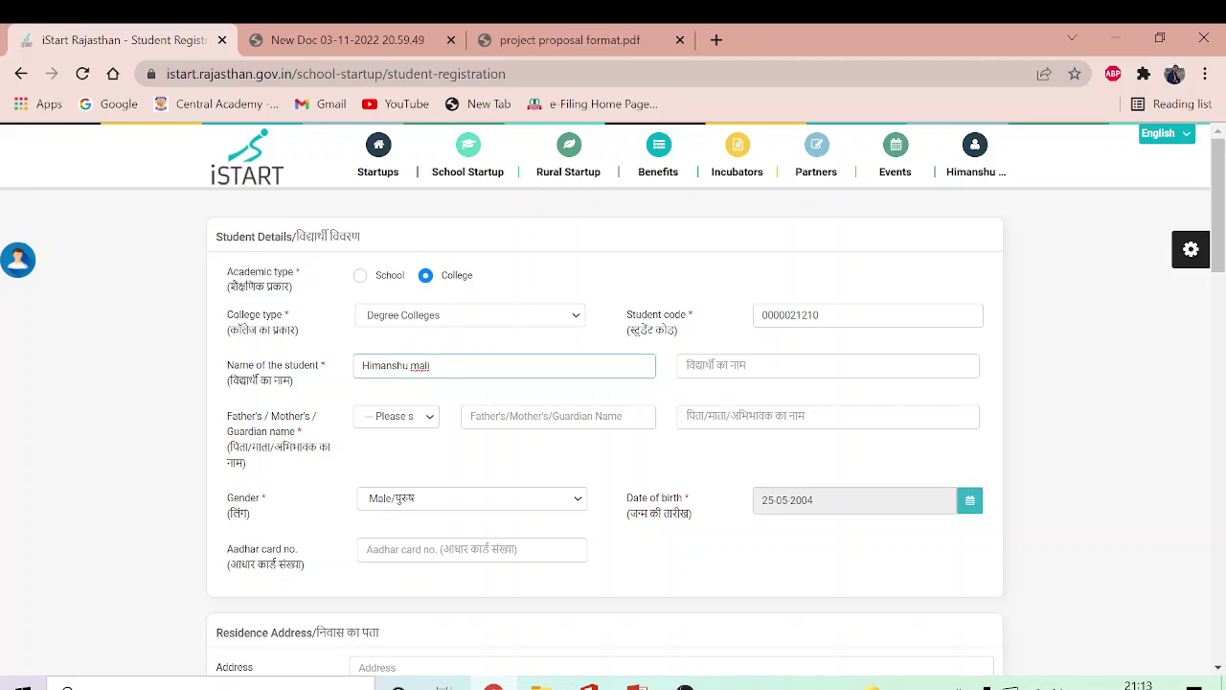
Step: Enter the student's first name and surname in the Hindi name field via transliteration
left_click(732, 365)
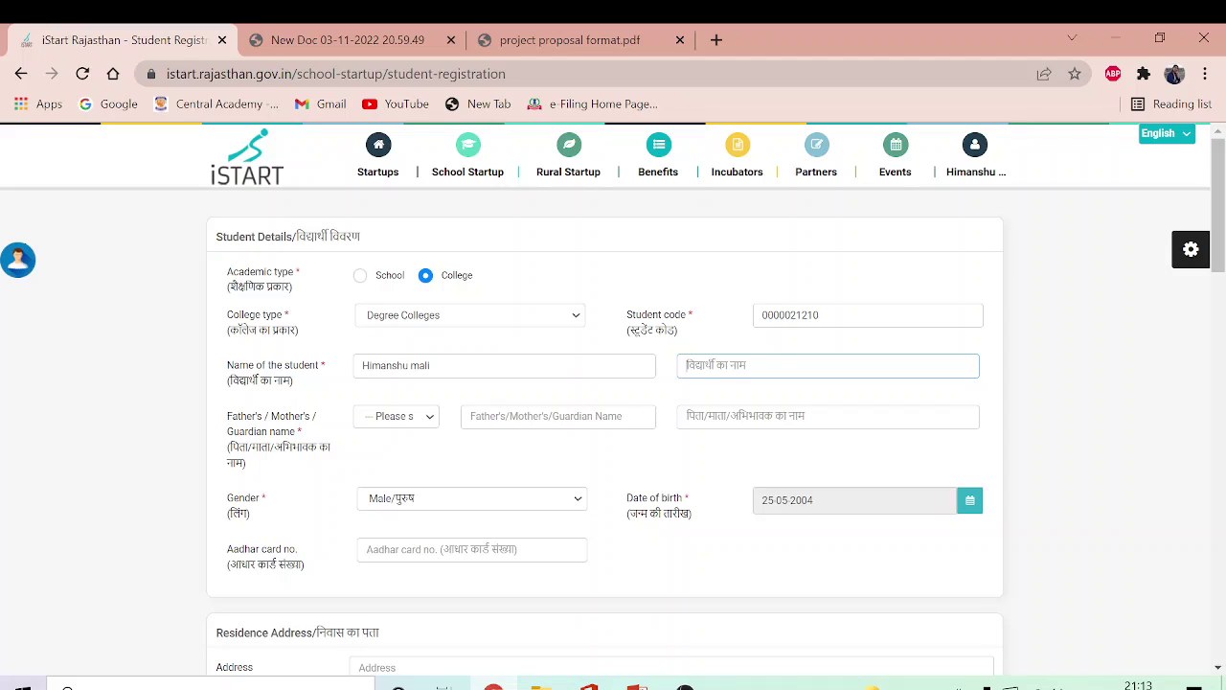
key("space")
key("space")
left_click(431, 419)
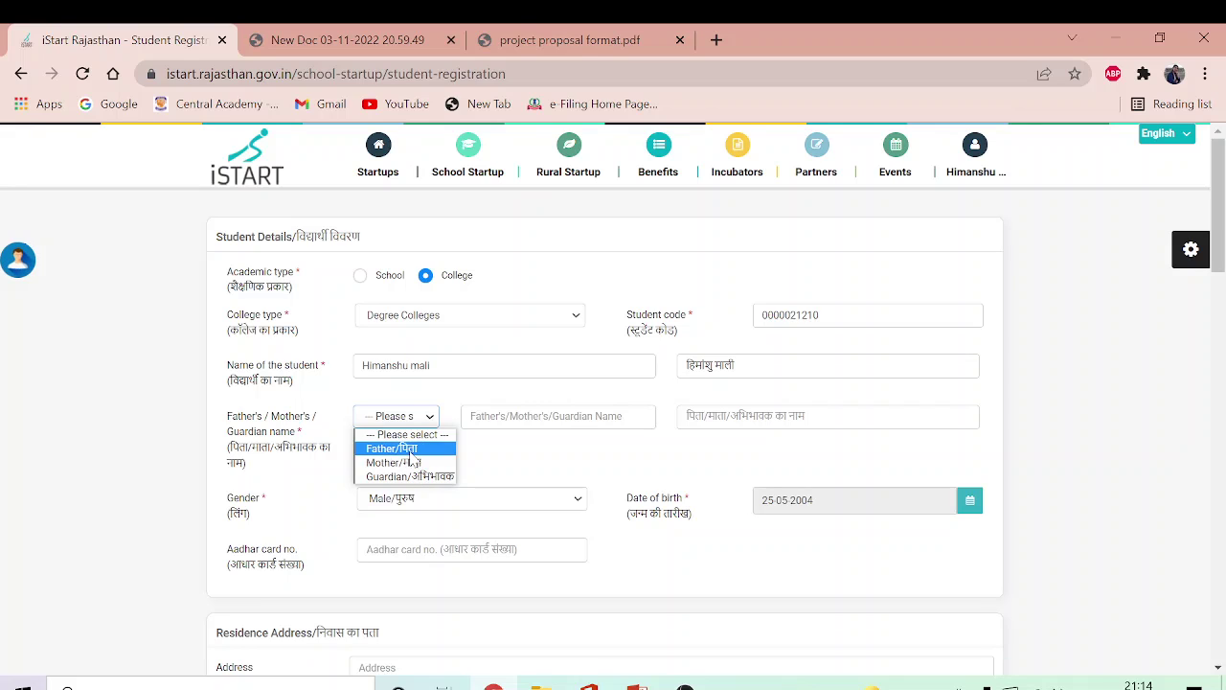
Step: Set the guardian relation to Father and enter the father's name in English and Hindi
left_click(412, 450)
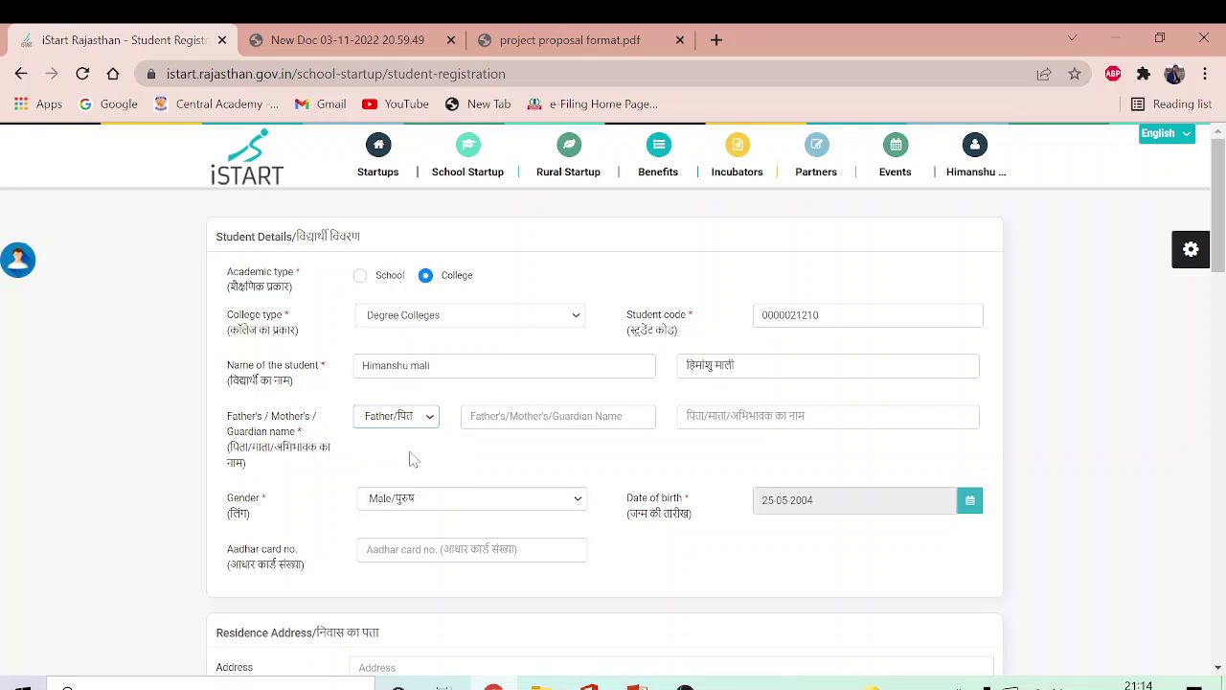
left_click(469, 415)
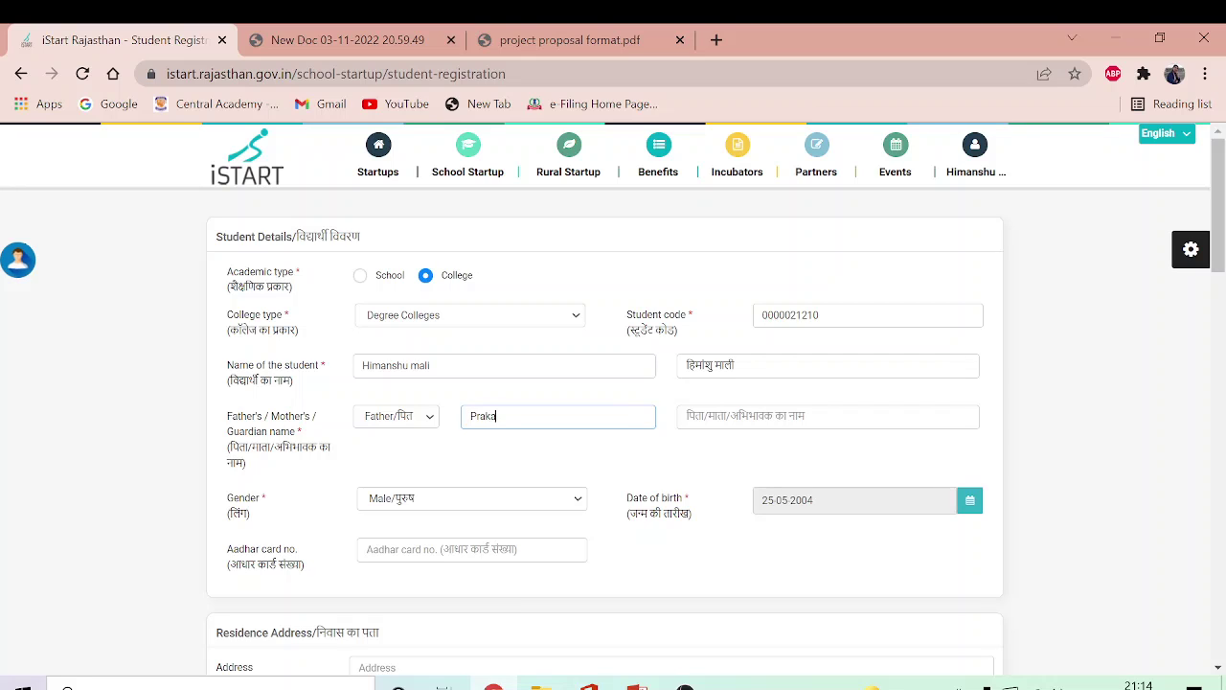
left_click(689, 416)
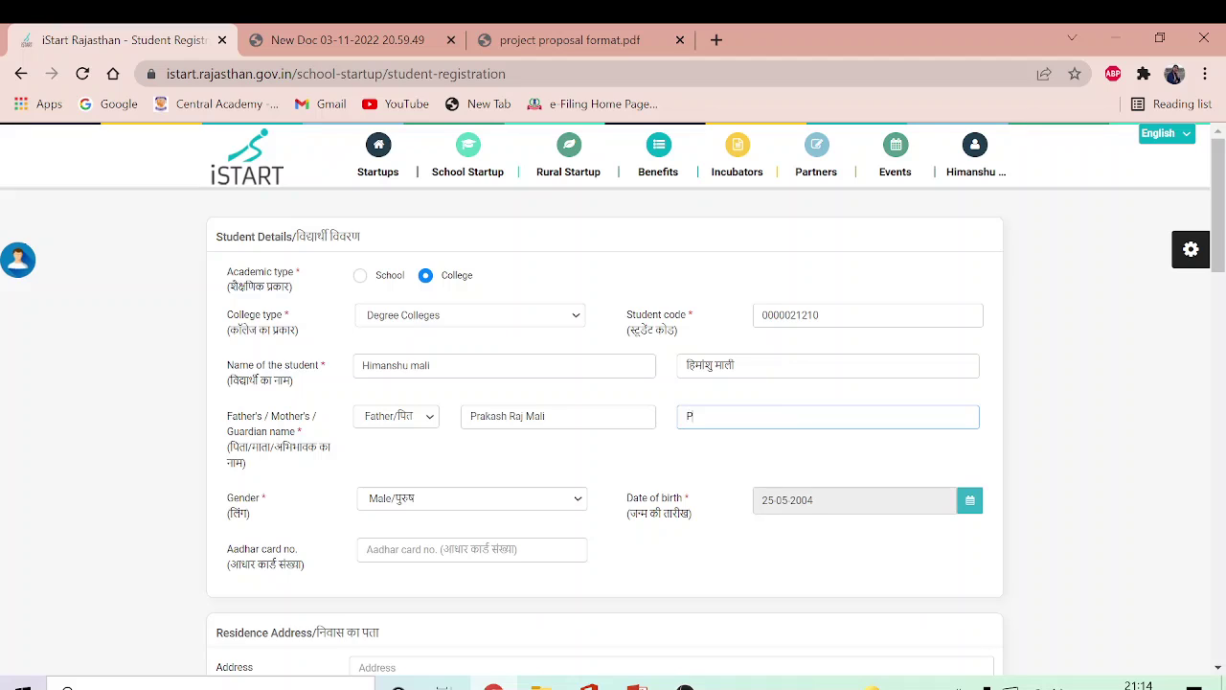
Step: Keep the gender as Male and enter the student's Aadhar number
left_click(581, 508)
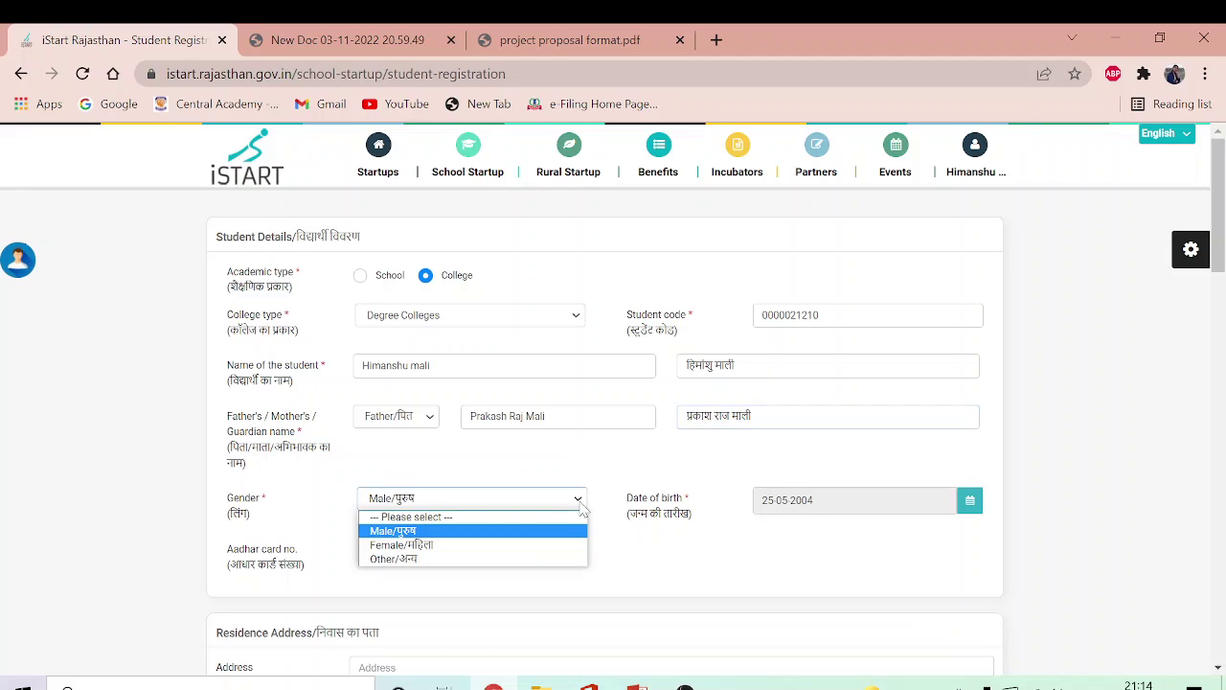
left_click(526, 536)
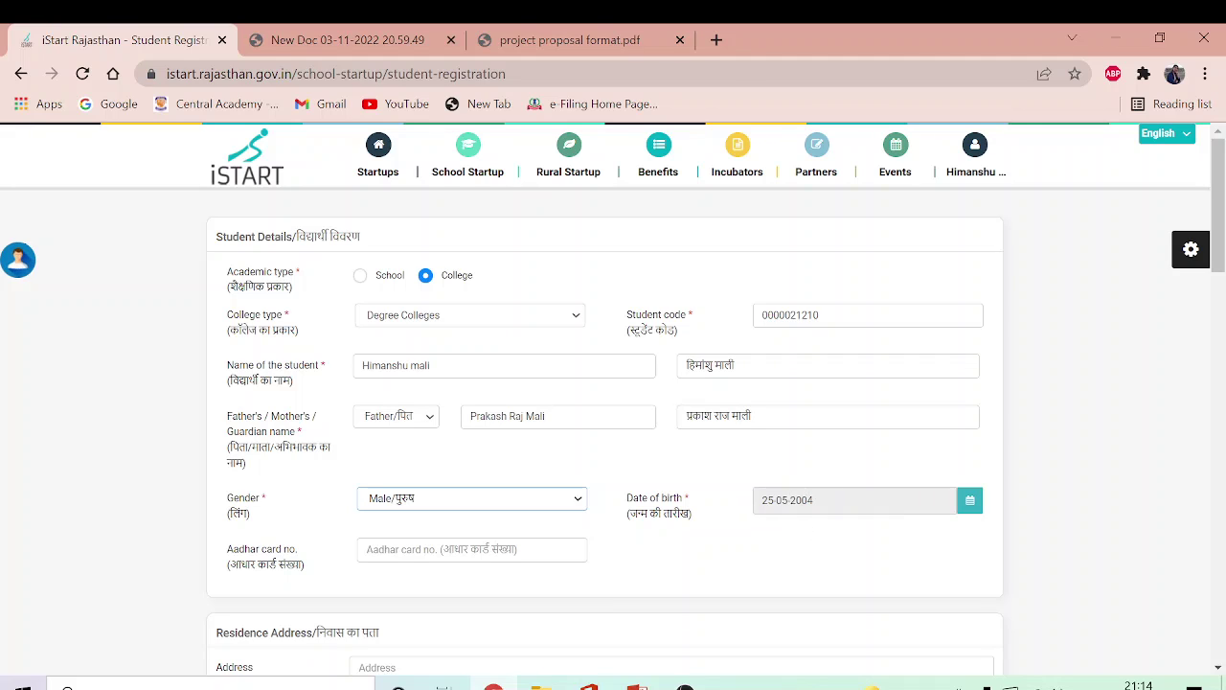
left_click(366, 549)
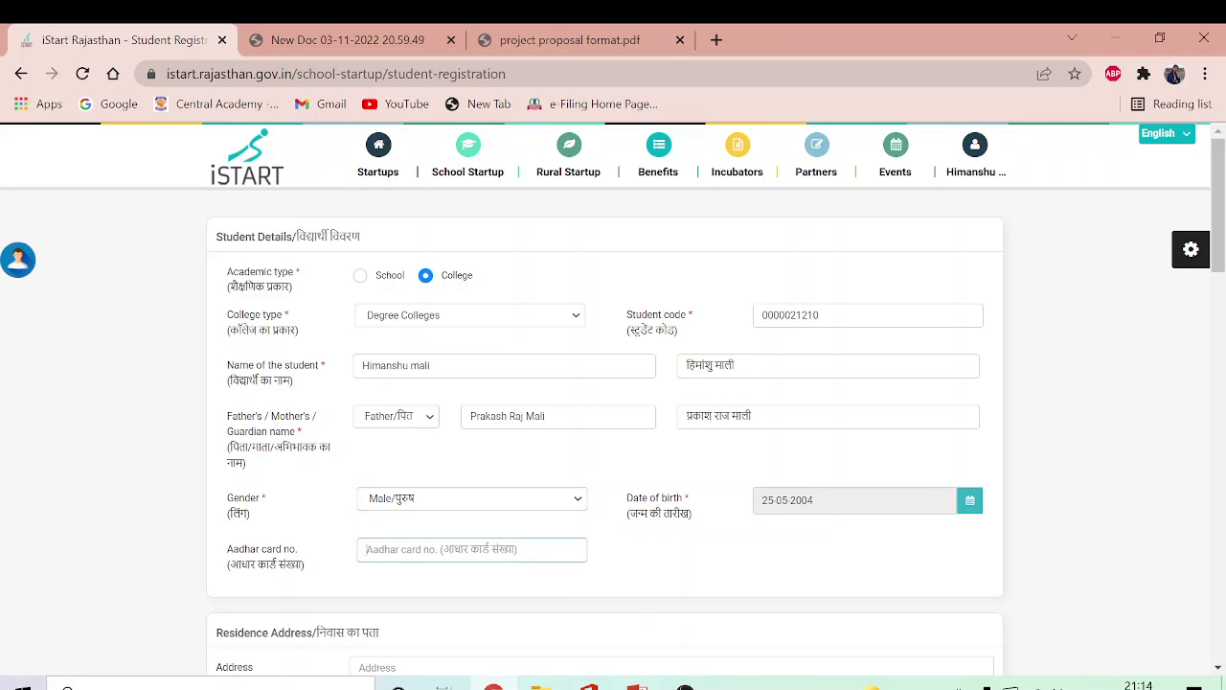
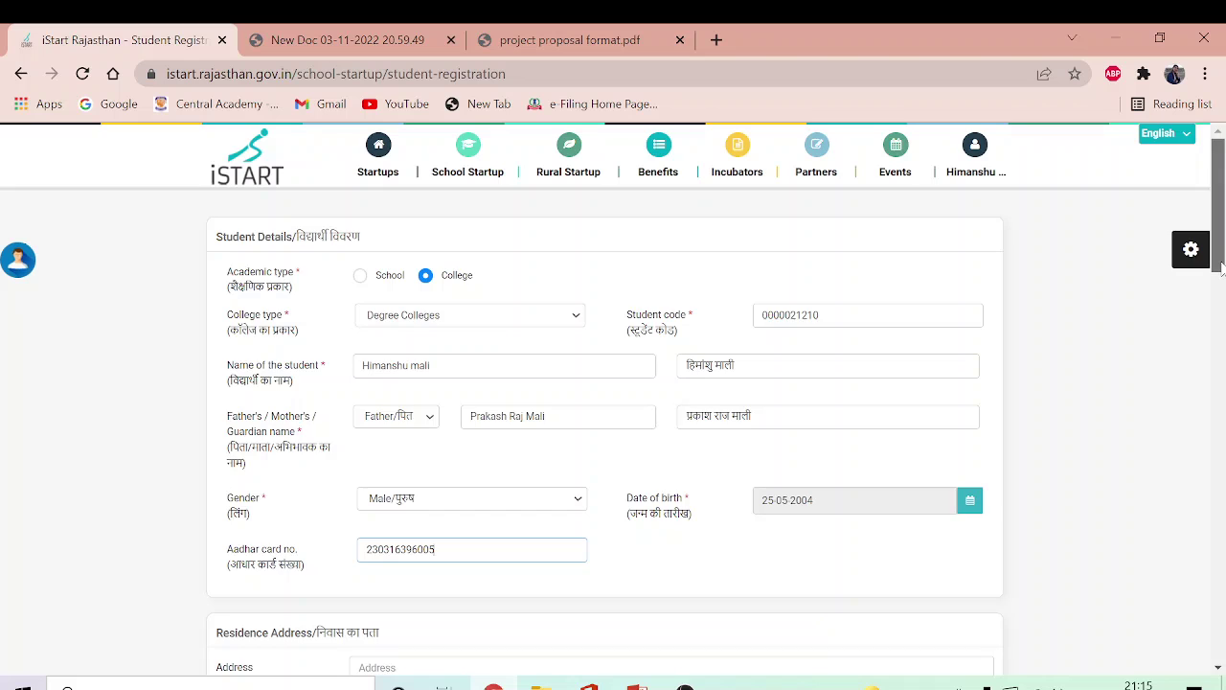
Step: Enter the residence address in the English Address and Hindi पता fields
scroll(1223, 287, "down", 1)
scroll(1222, 287, "down", 3)
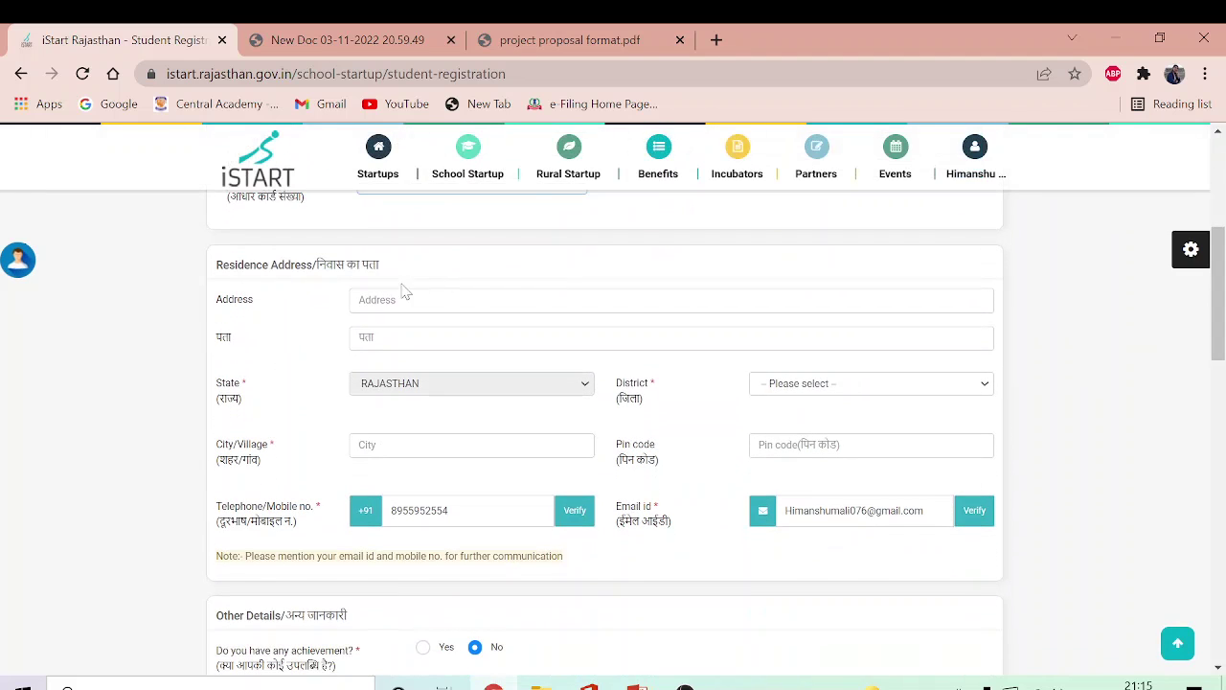
left_click(671, 300)
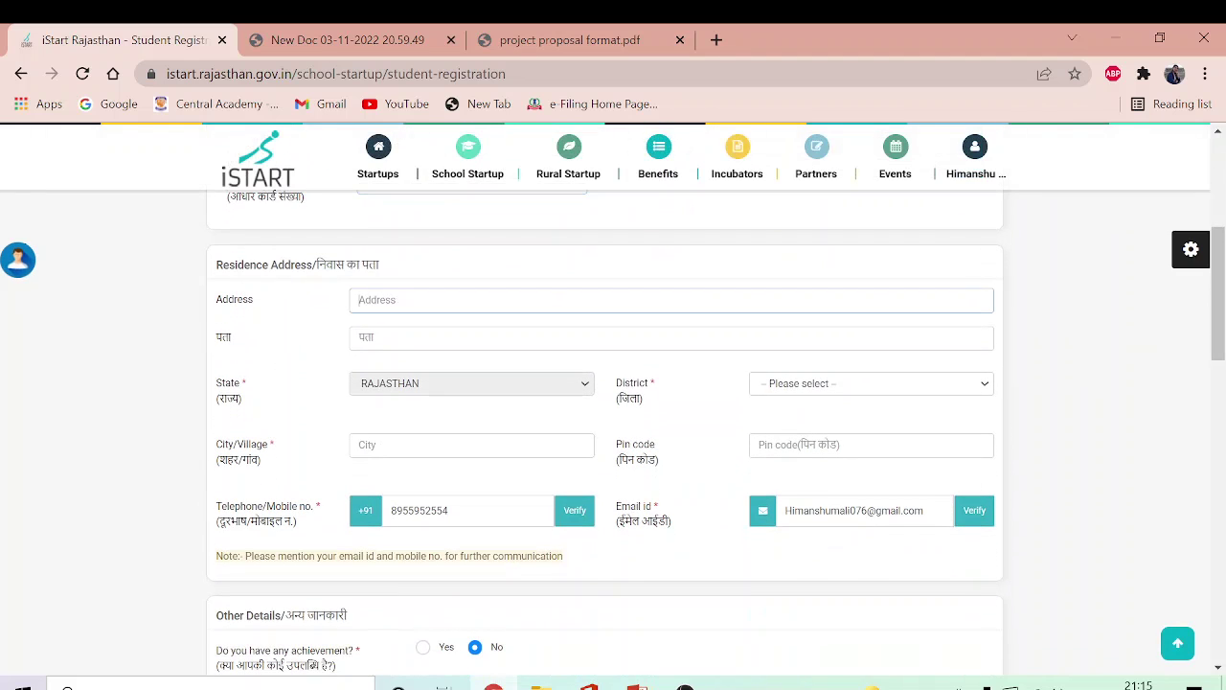
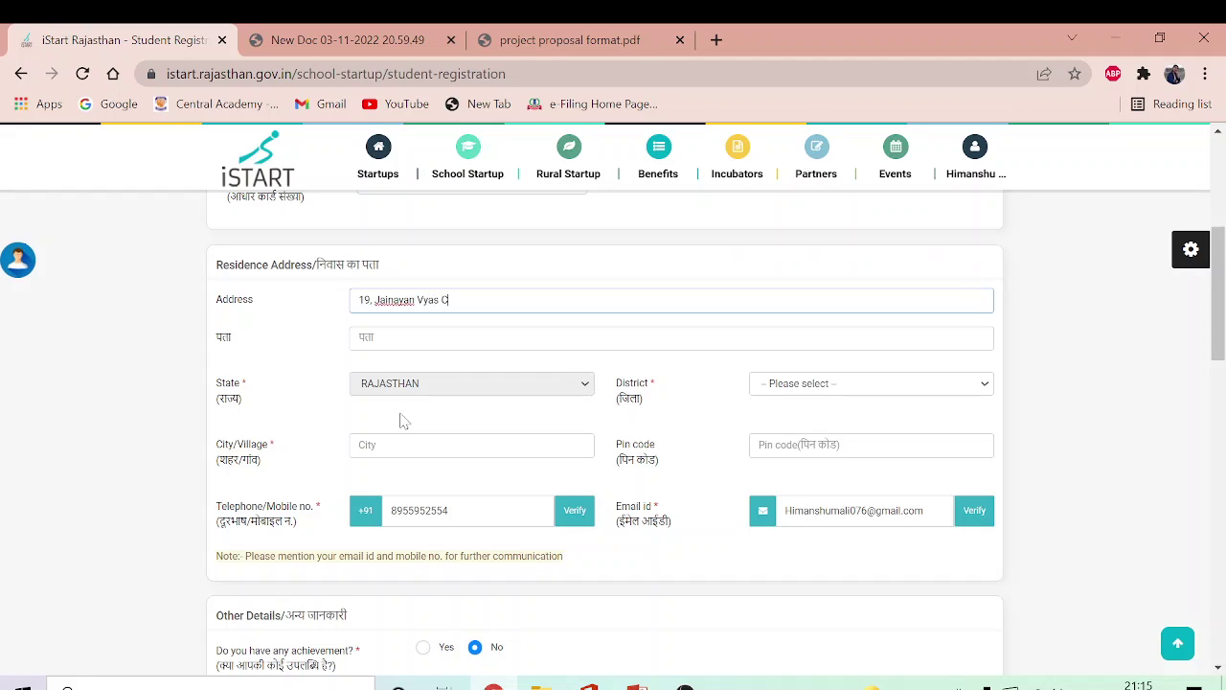
left_click(379, 346)
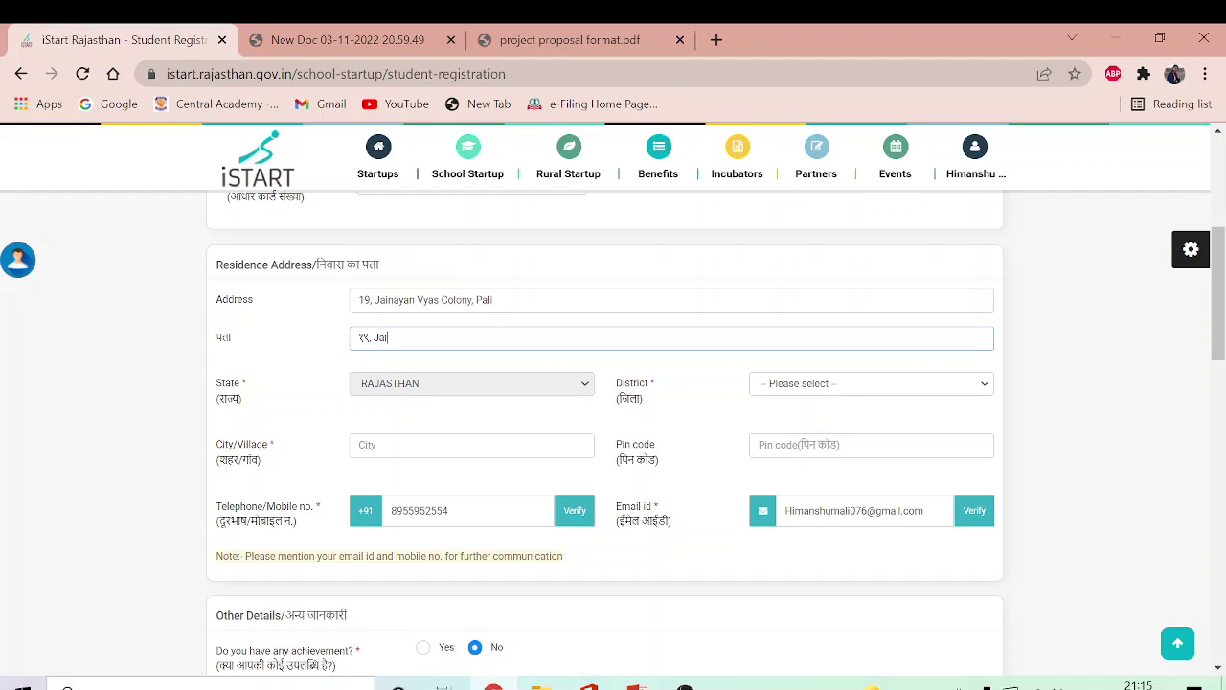
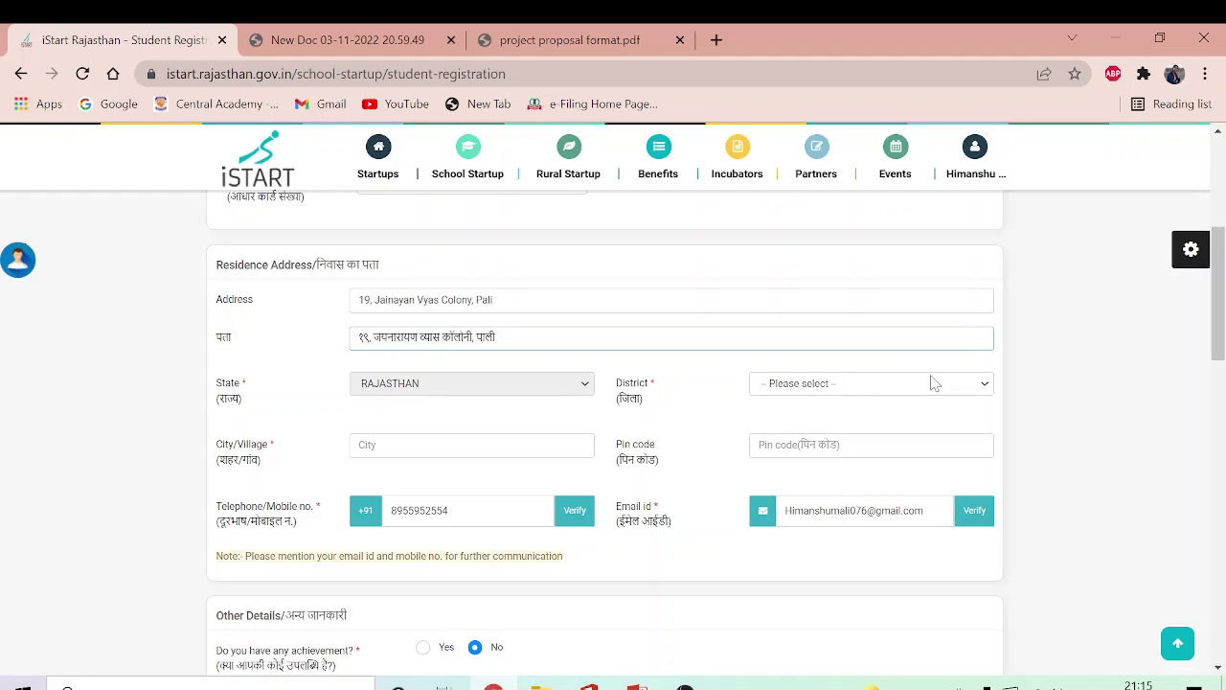
Step: Set the district to Pali, city/village to Pali, and fill in the pin code
left_click(984, 388)
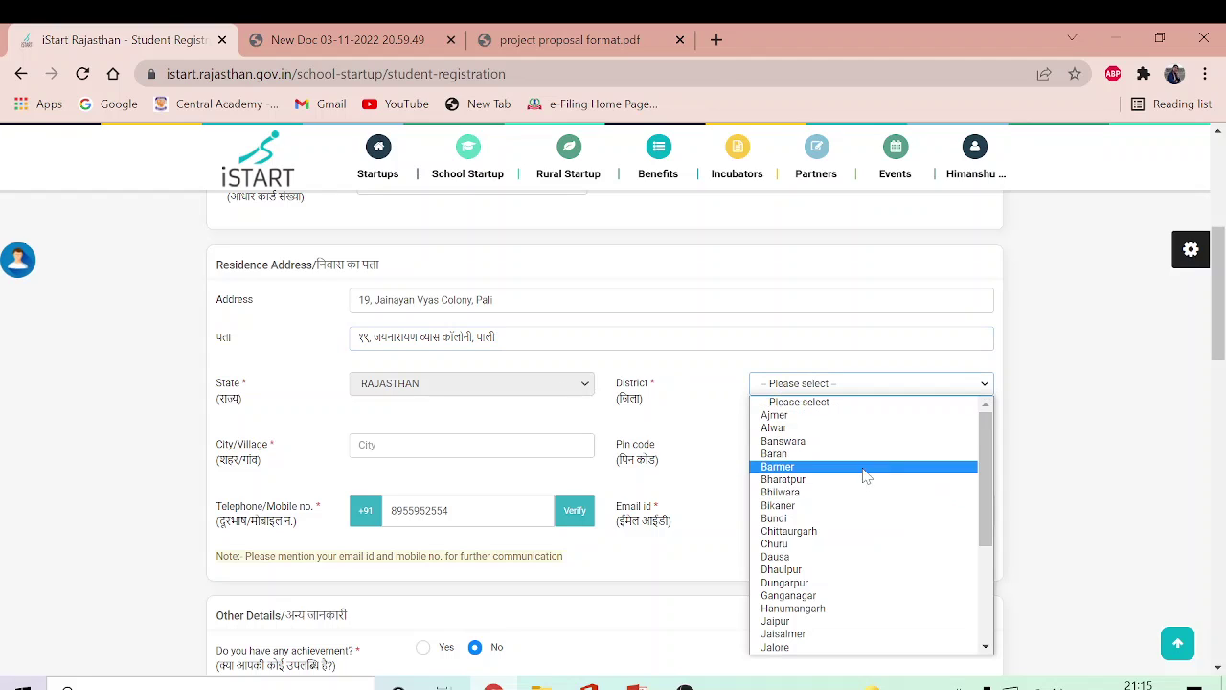
left_click_drag(986, 471, 989, 587)
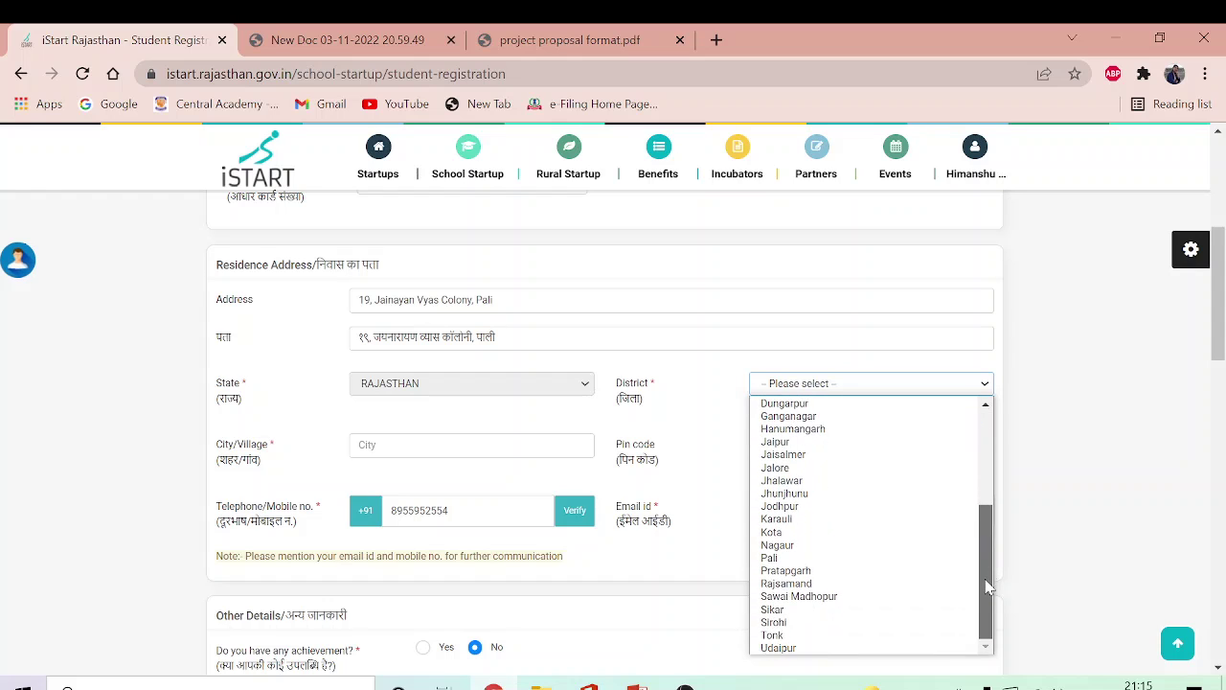
left_click(805, 559)
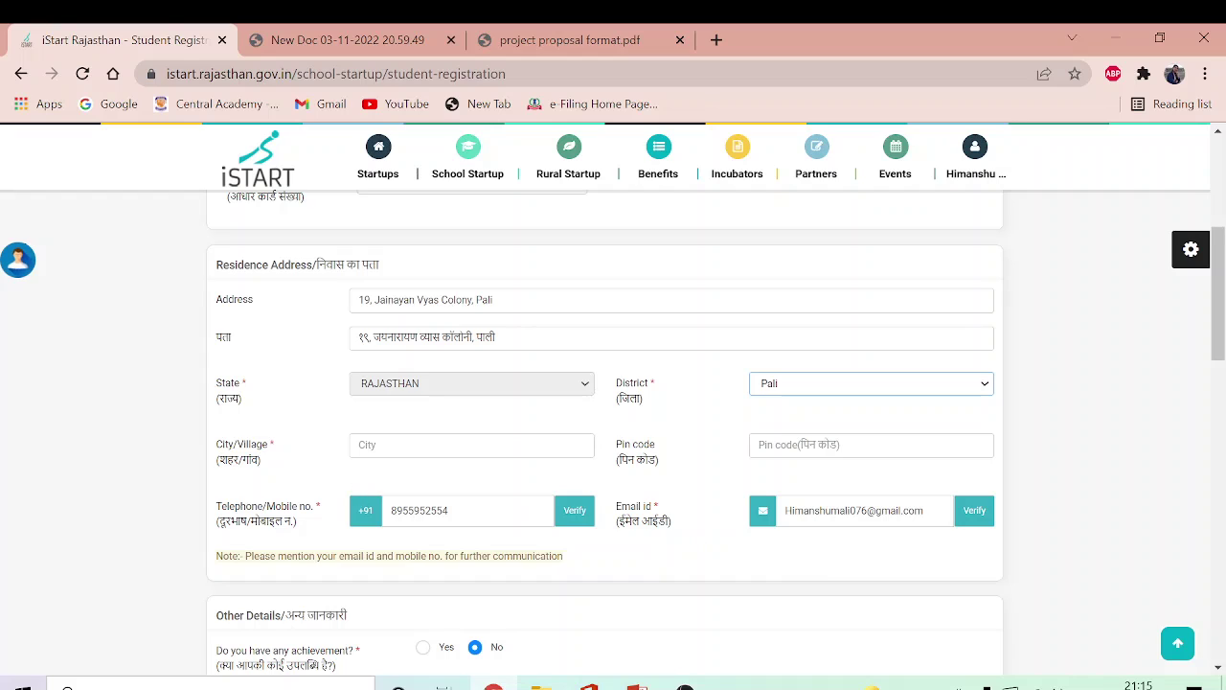
left_click(471, 445)
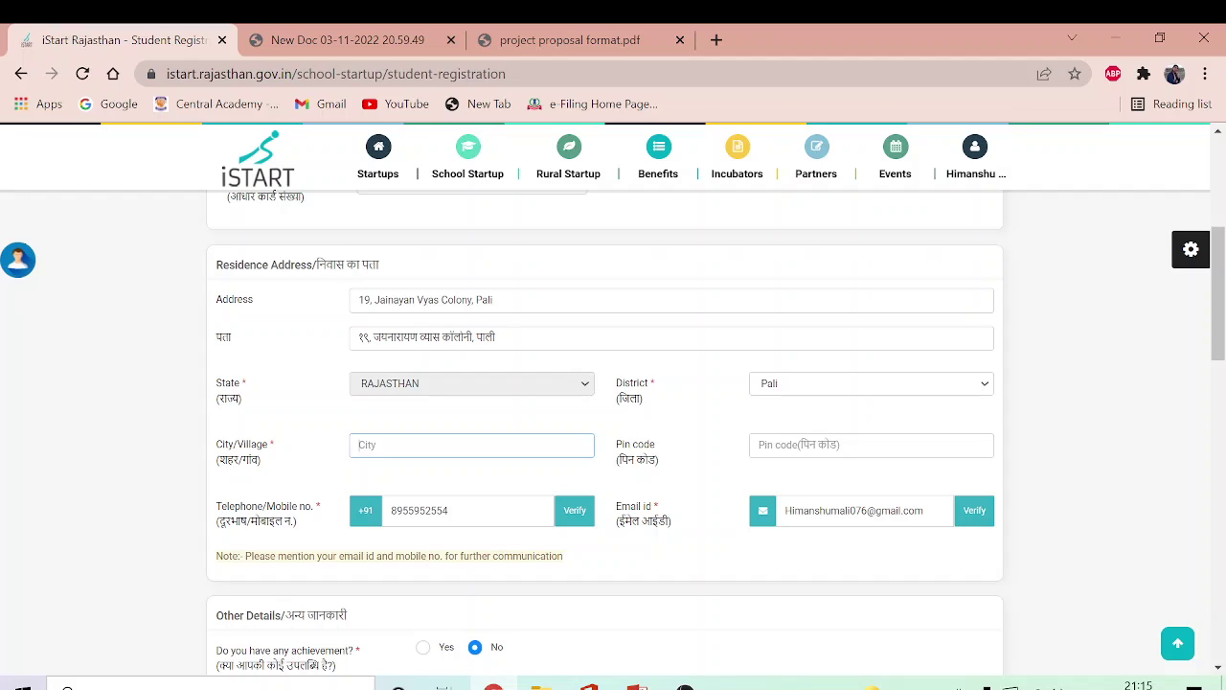
type("Pali")
left_click(871, 444)
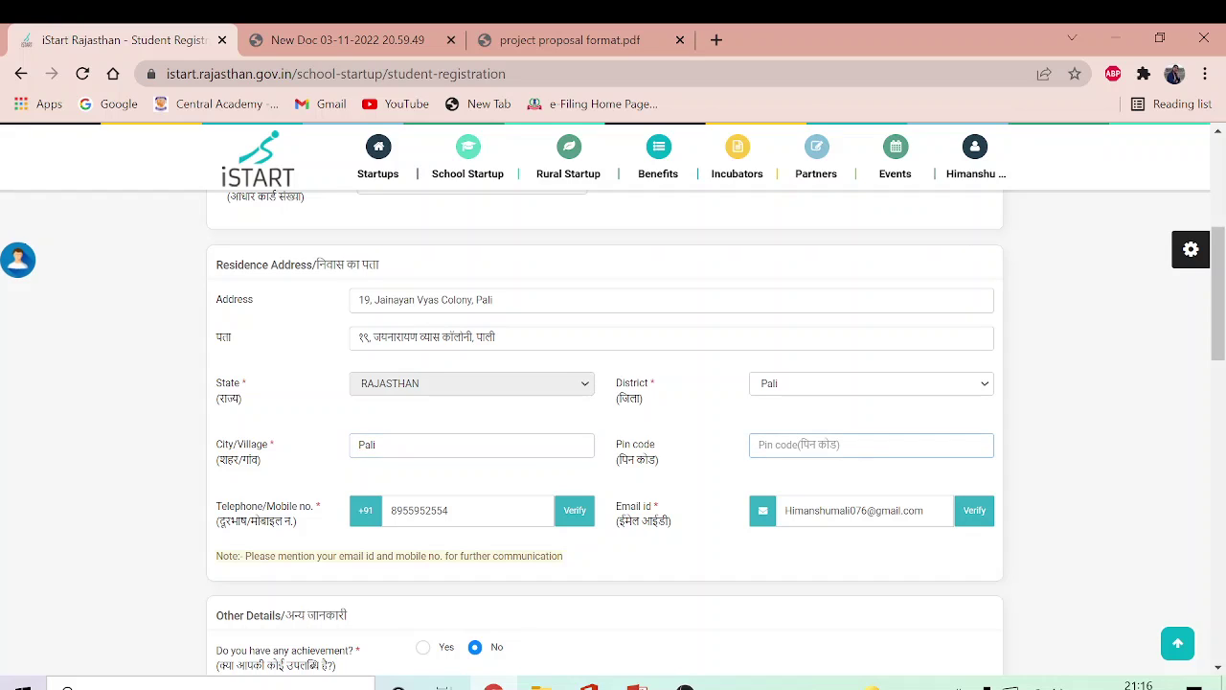
type("306401")
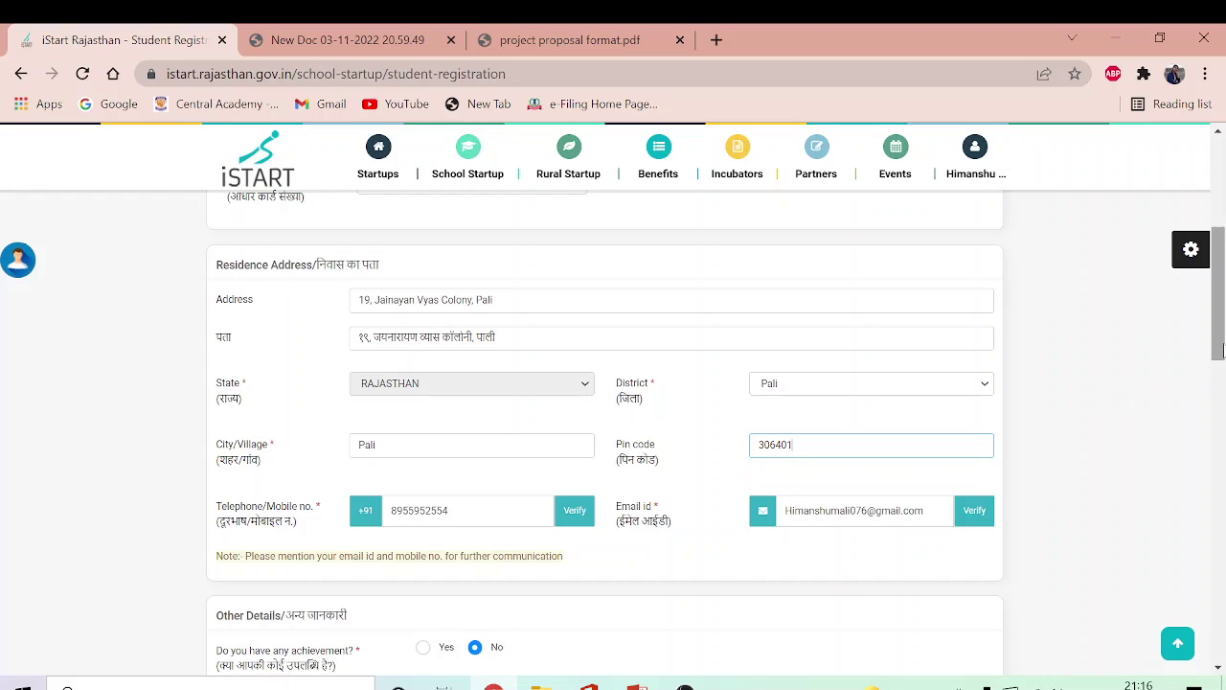
left_click_drag(1220, 351, 1220, 429)
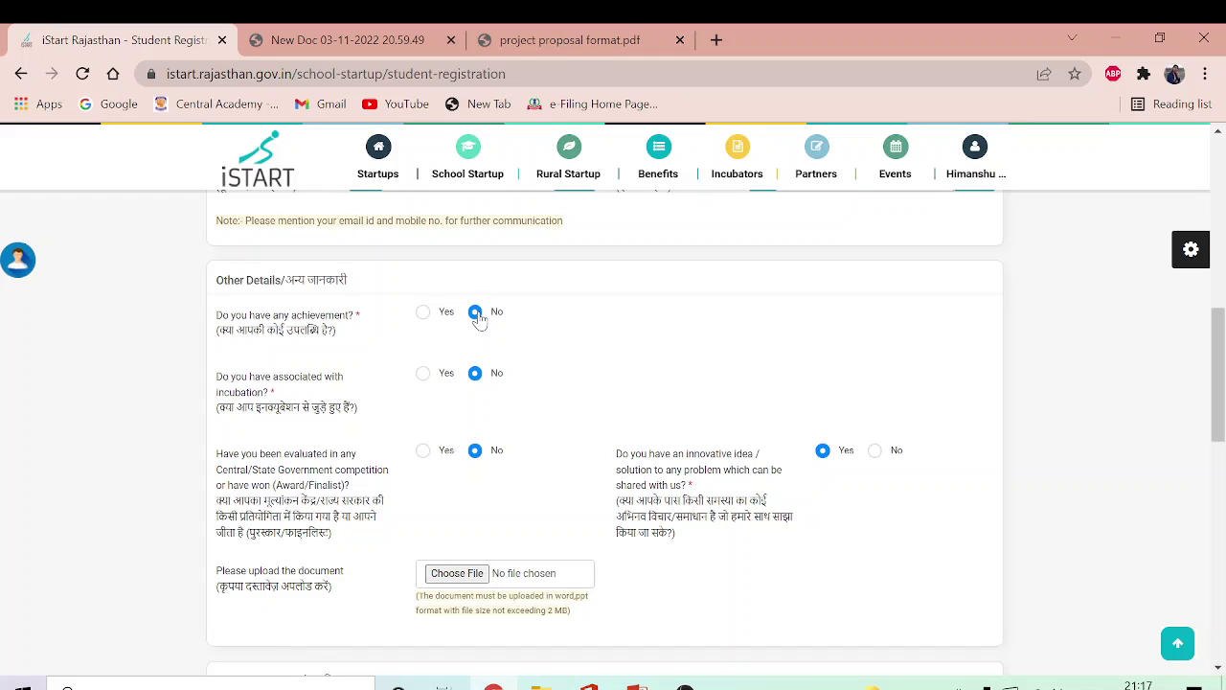
left_click(423, 316)
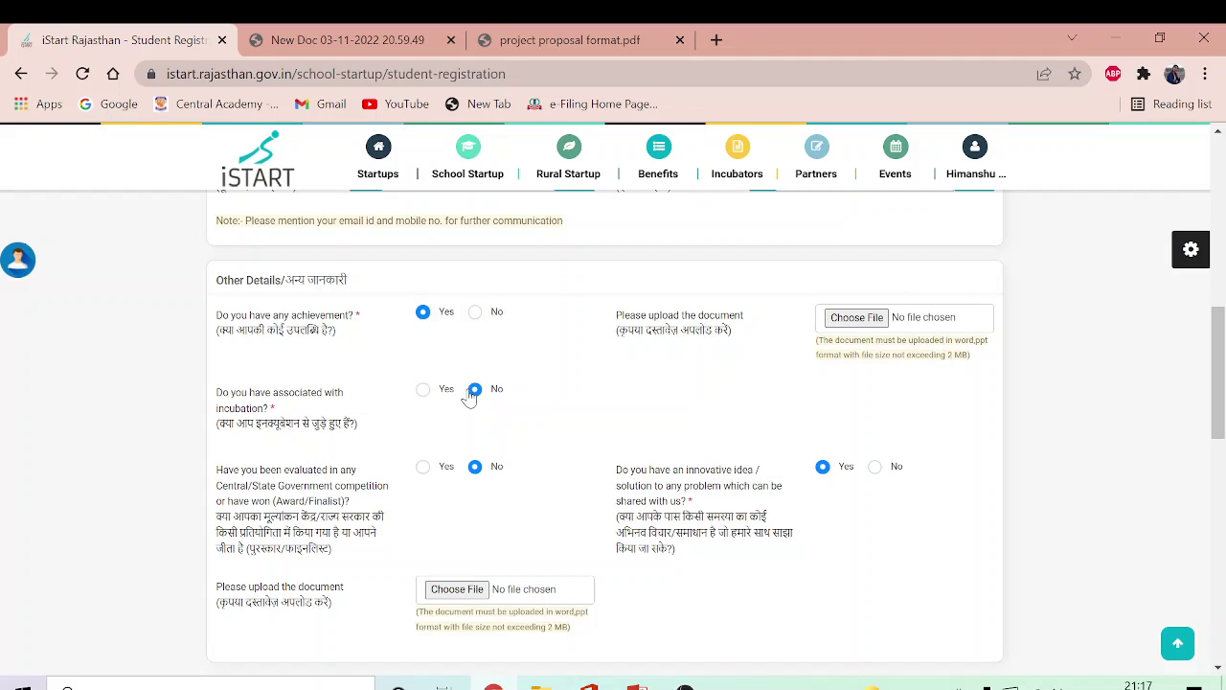
left_click(476, 314)
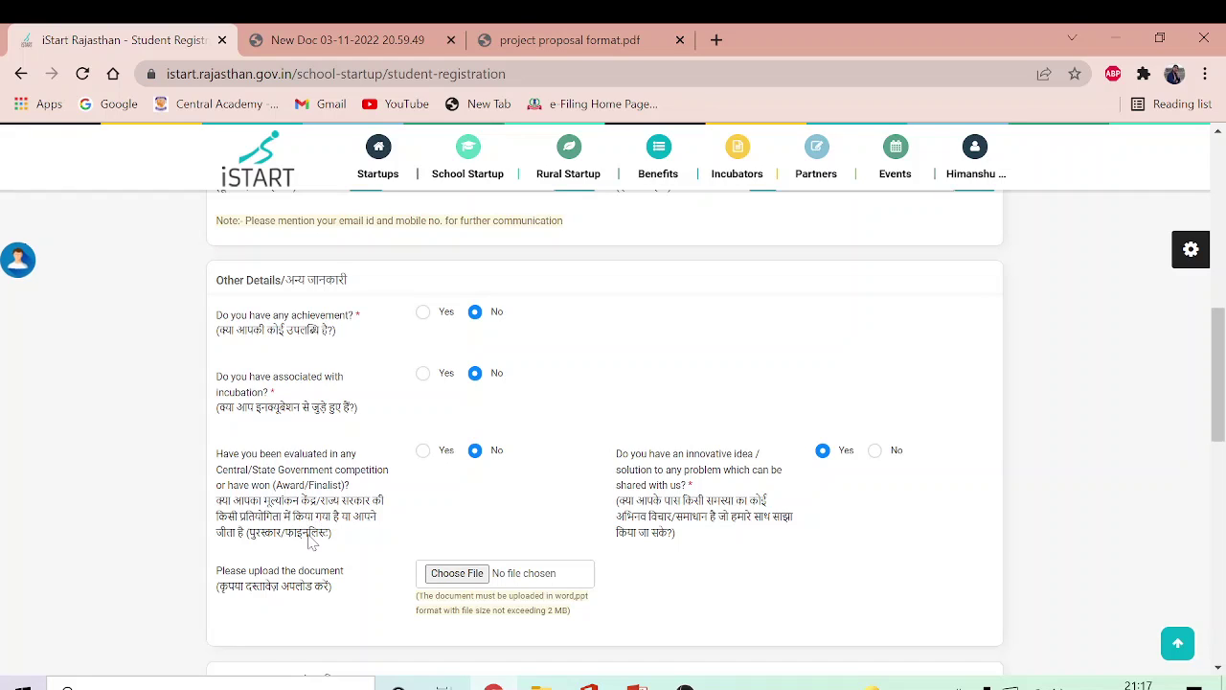
left_click(422, 452)
left_click(476, 452)
left_click(875, 451)
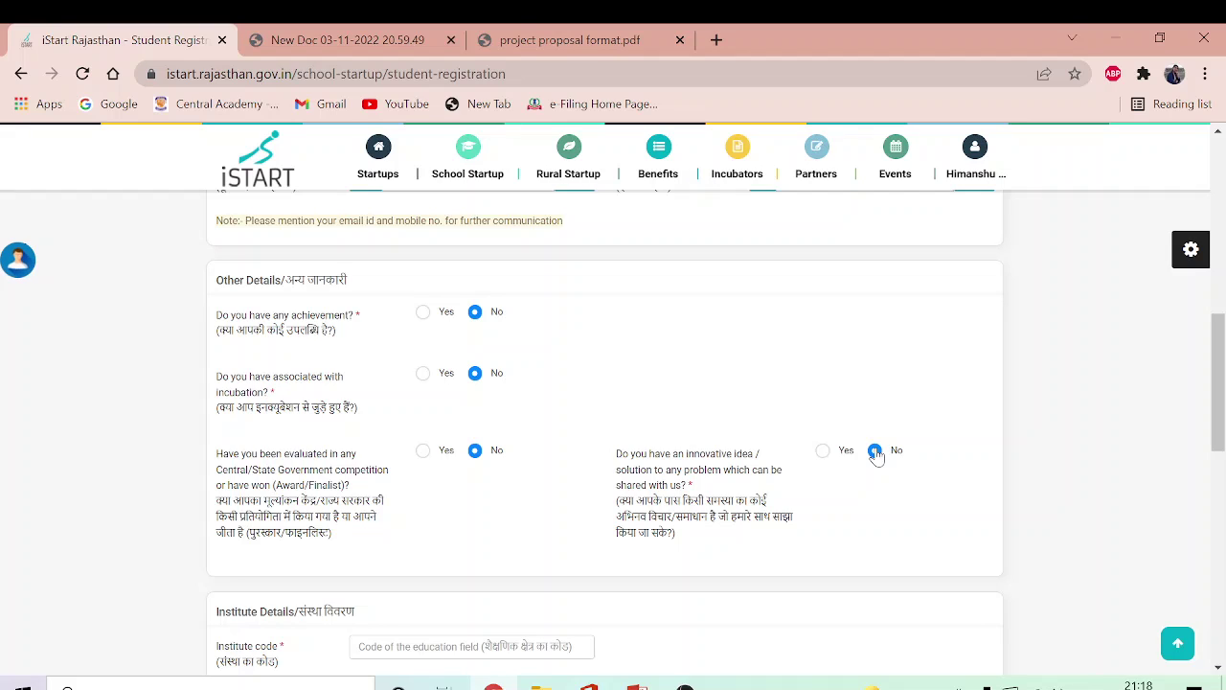
left_click(824, 452)
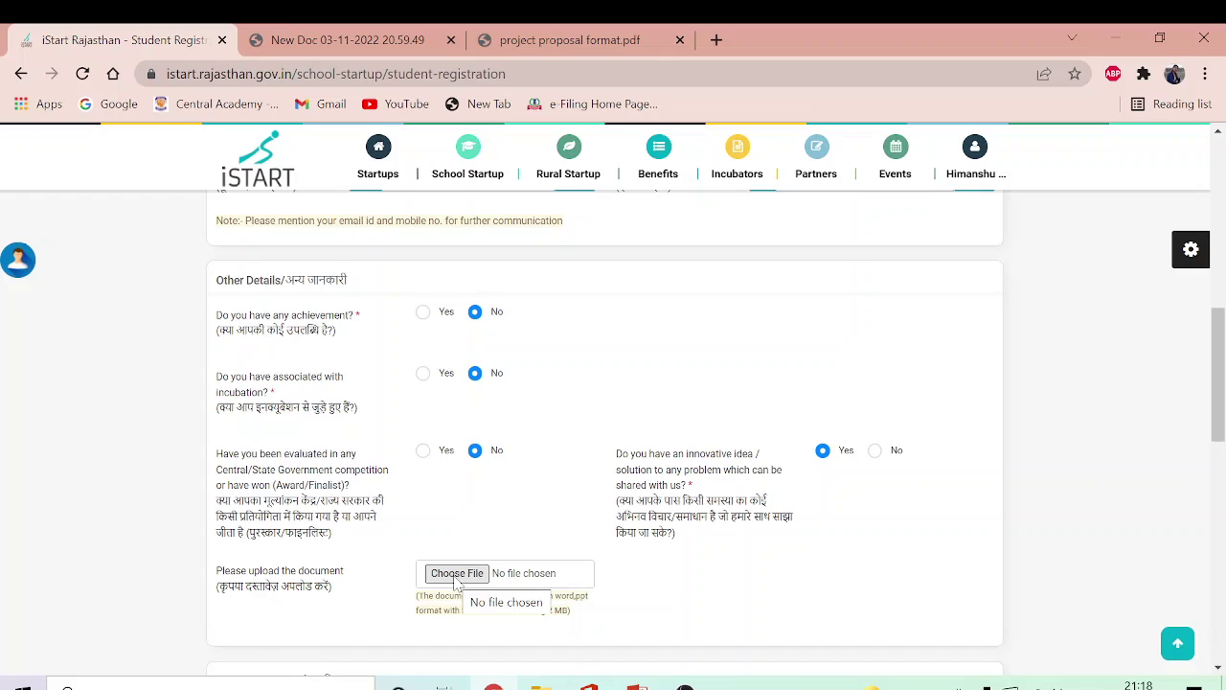
Step: Attach sample proposal.pdf, then switch the innovative-idea answer to No, removing the upload
left_click(456, 573)
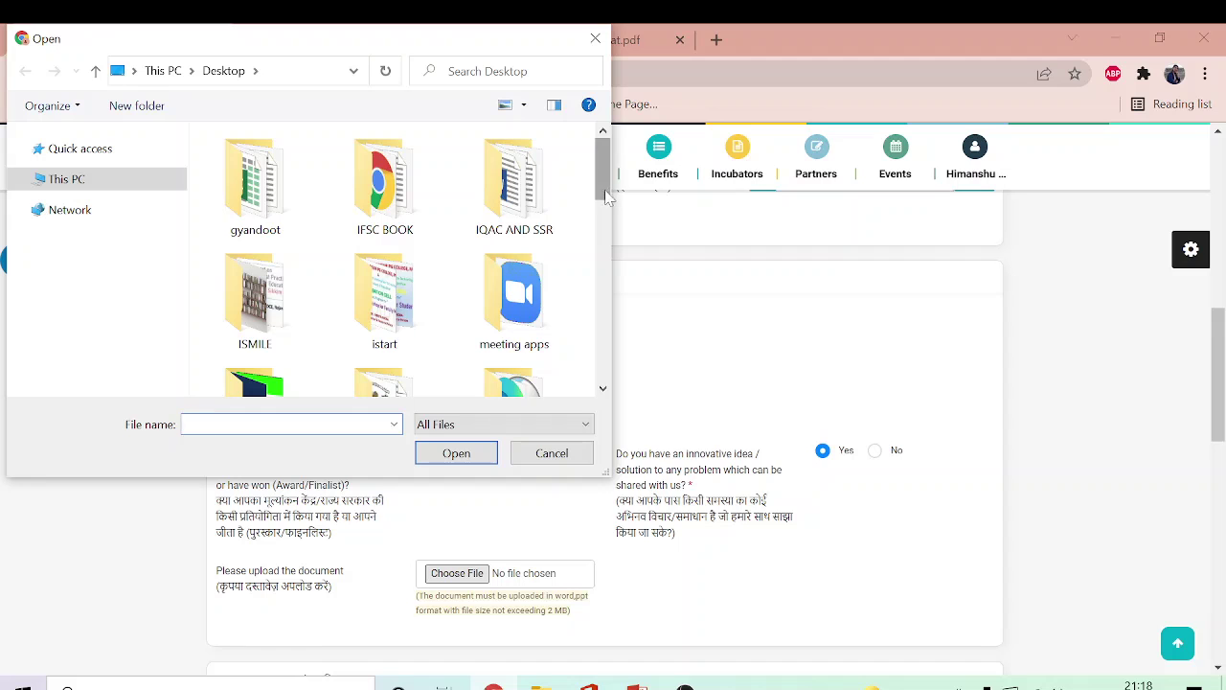
left_click_drag(609, 198, 603, 364)
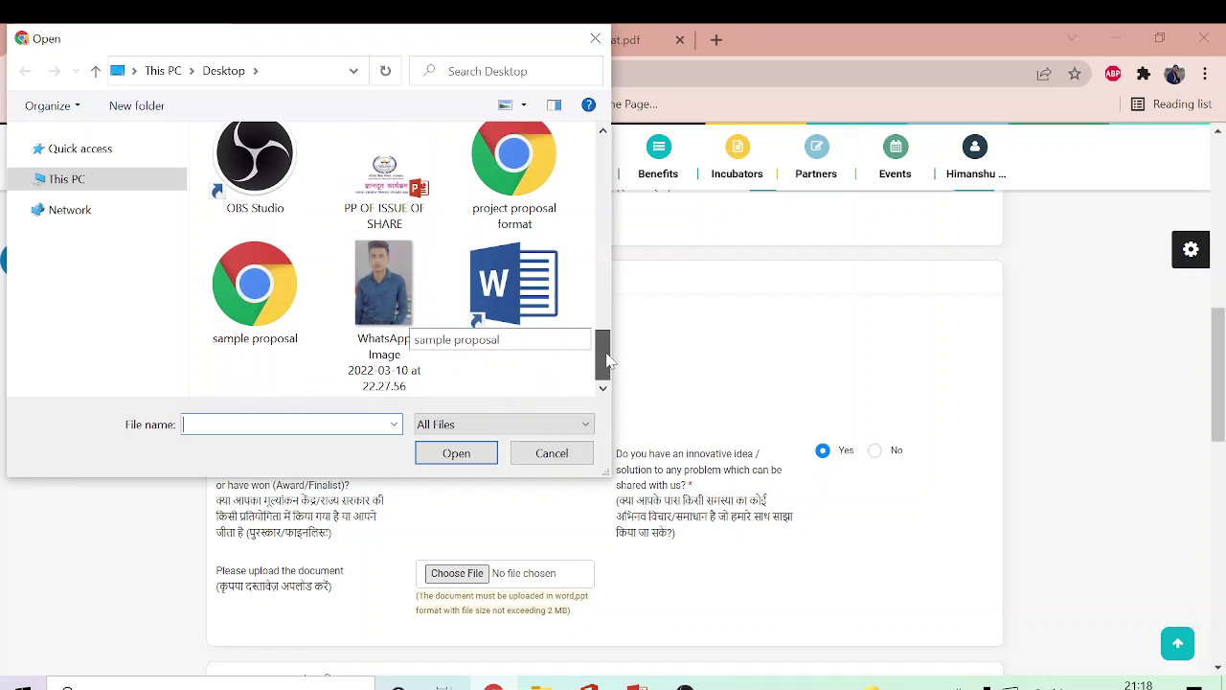
double_click(254, 290)
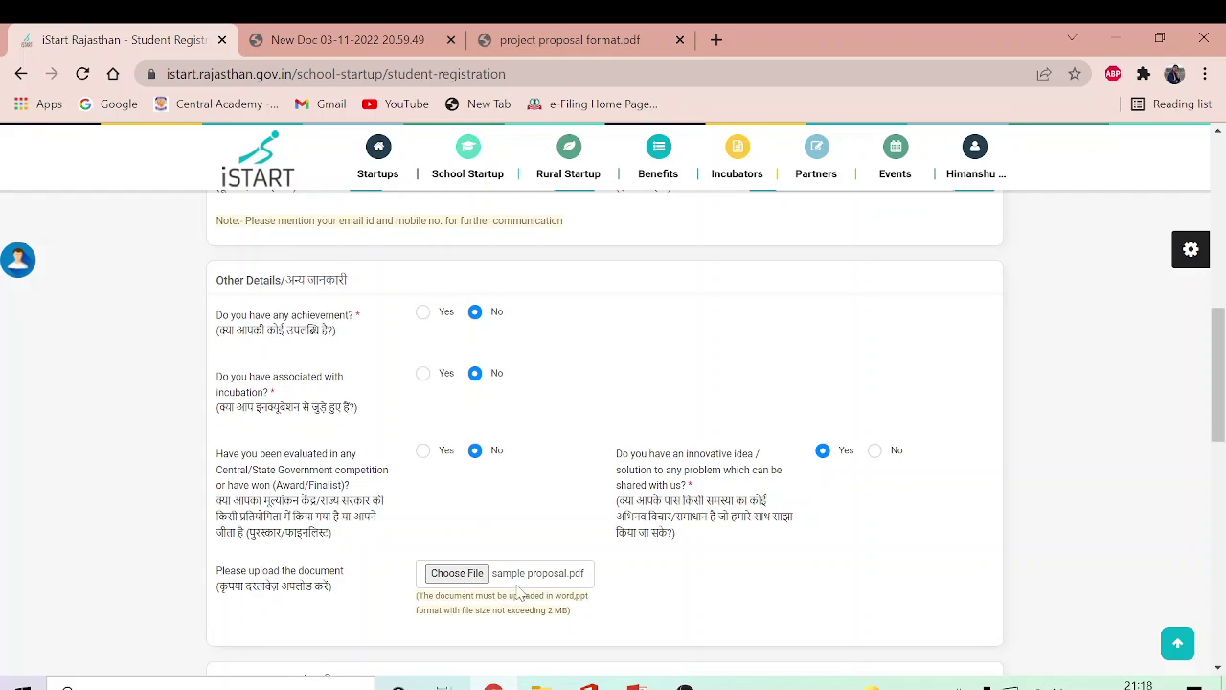
left_click(479, 581)
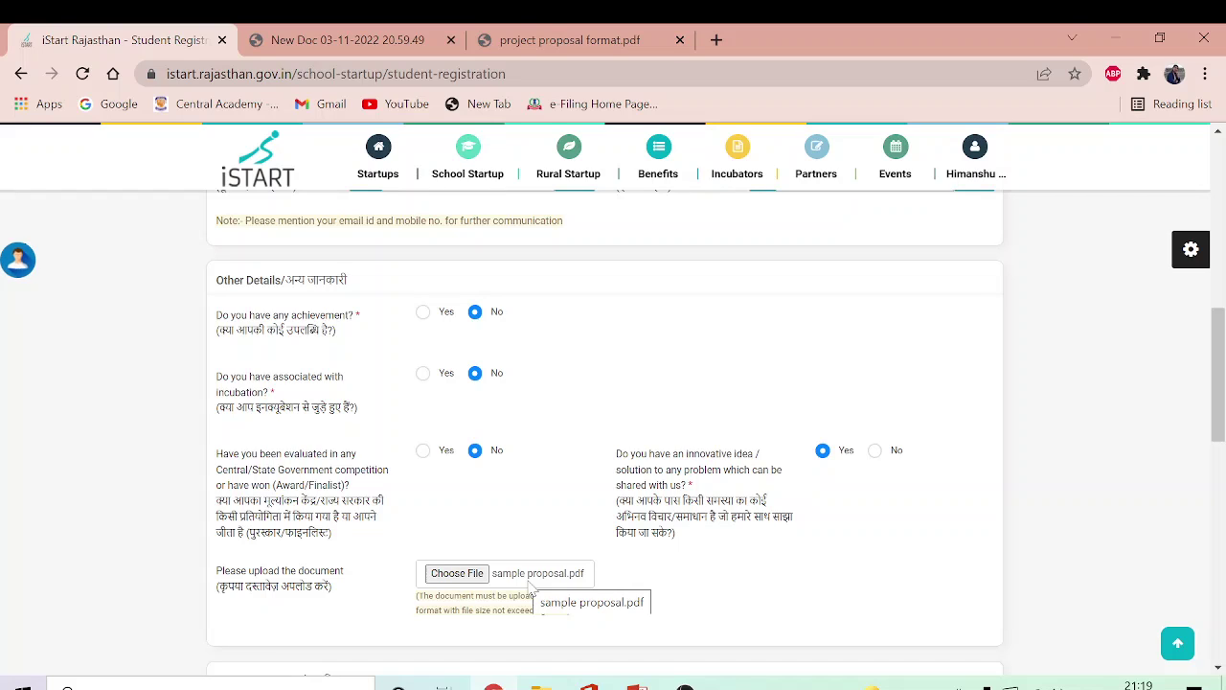
left_click(874, 451)
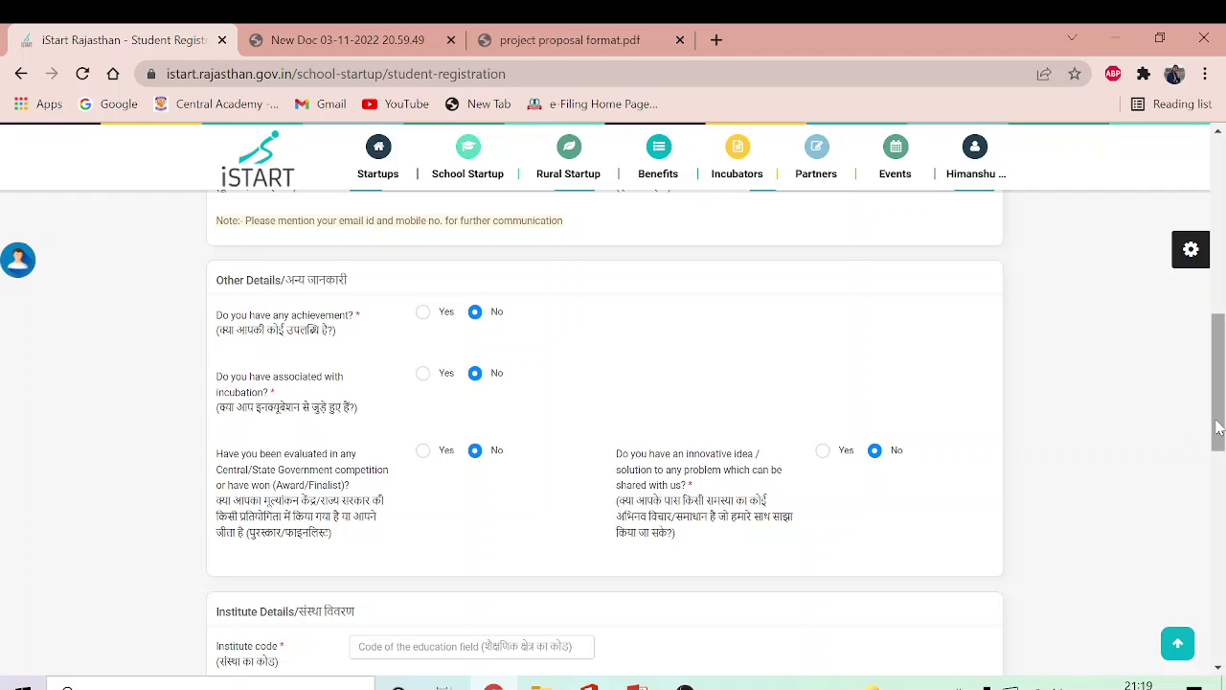
Step: Enter institute code 12345 and institute name Govt. Bangur PG College, Pali
left_click_drag(1219, 428, 1222, 525)
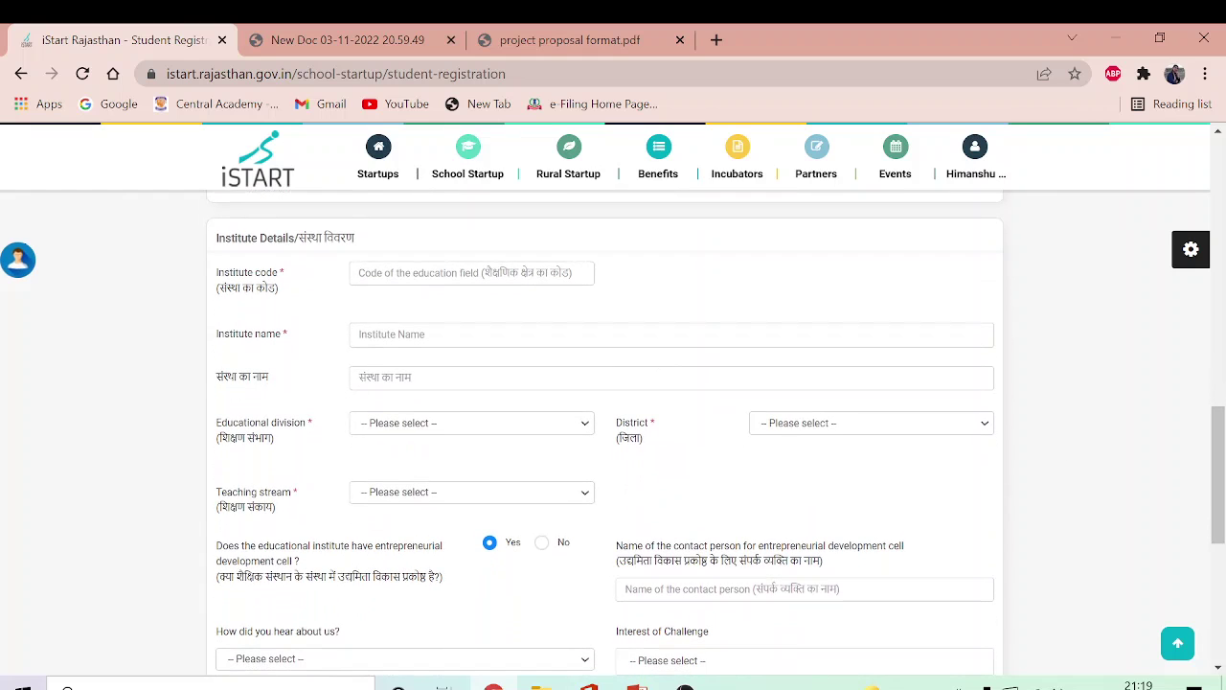
left_click(360, 273)
type("12345")
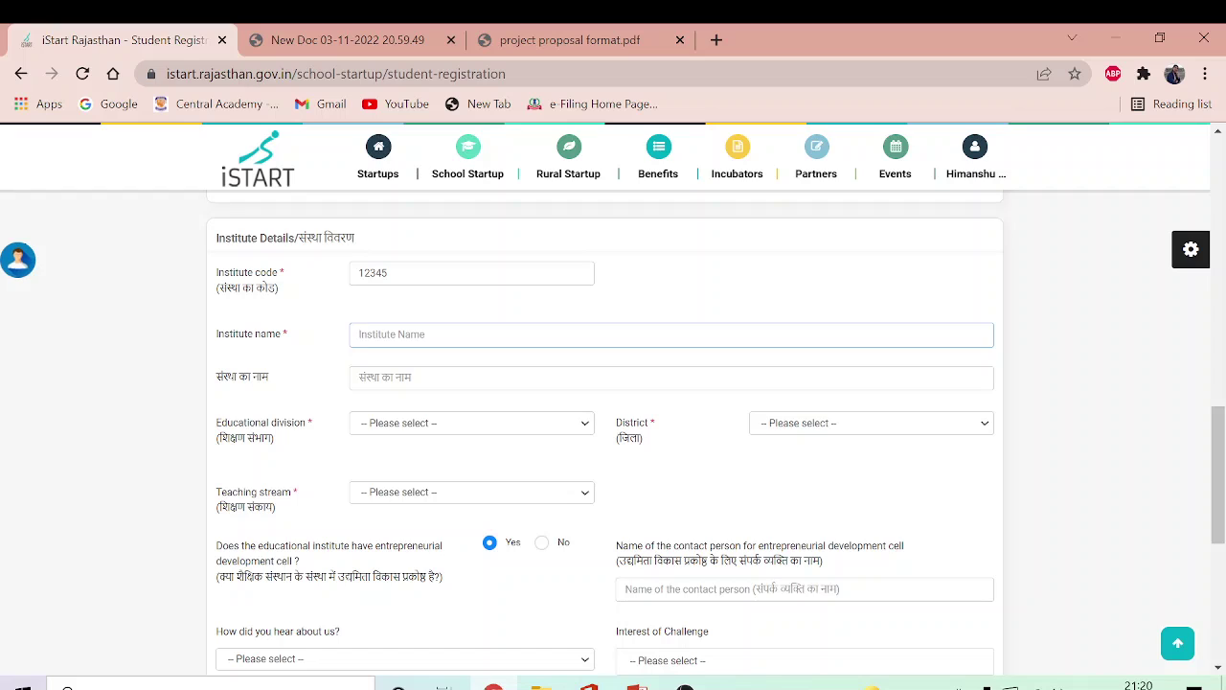
type("Govt. Bangur PG College")
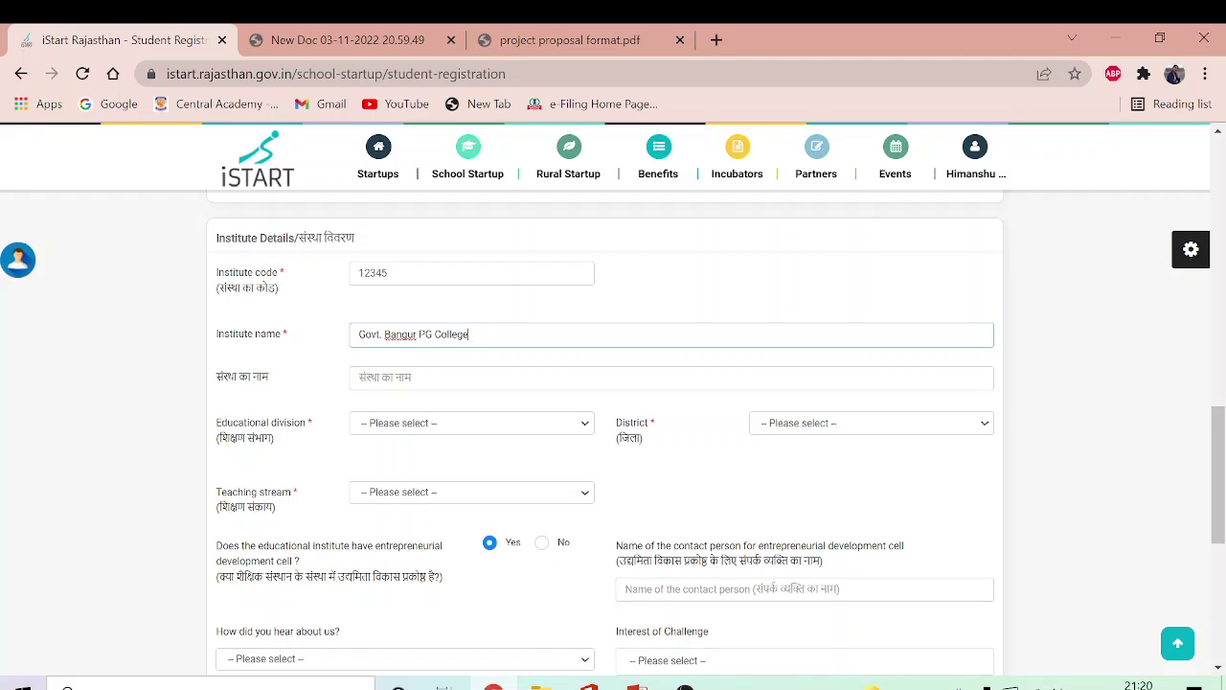
type(", Pali")
Step: Type the college's Hindi name in संस्था का नाम using transliteration
key("Tab")
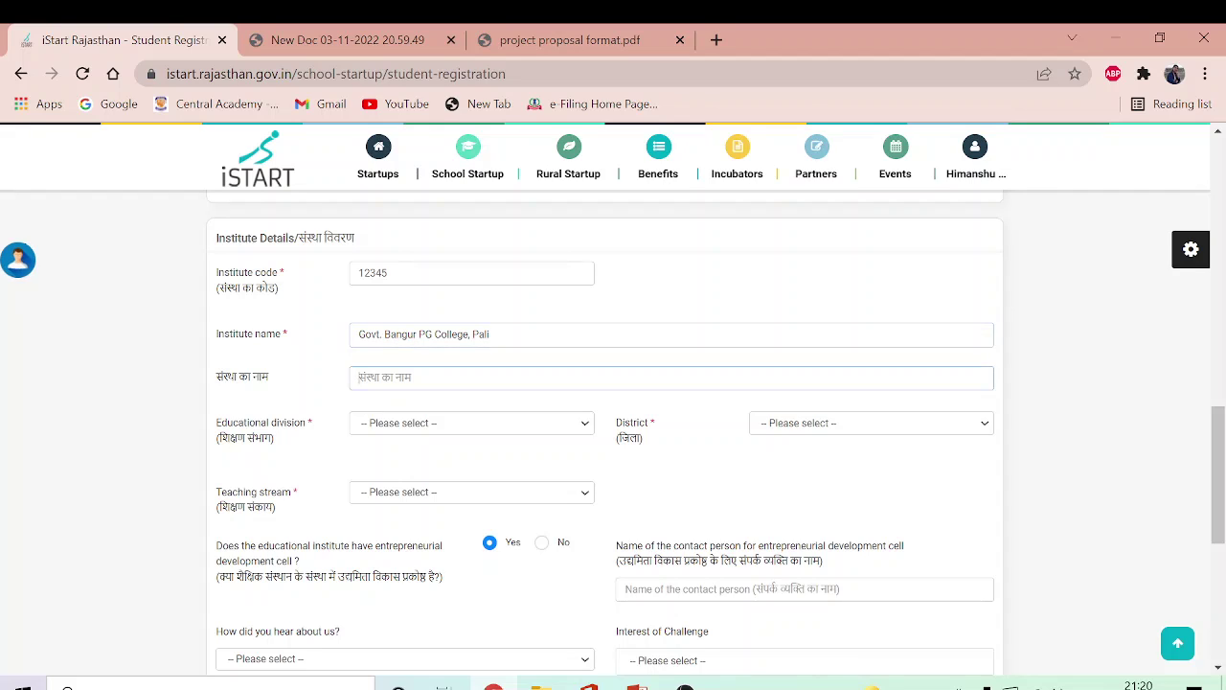
type("rajkiy")
key("space")
type("ban")
type("go")
type("d")
key("space")
type("mahavidhyala")
key("space")
type("य")
type(",")
type(" pali")
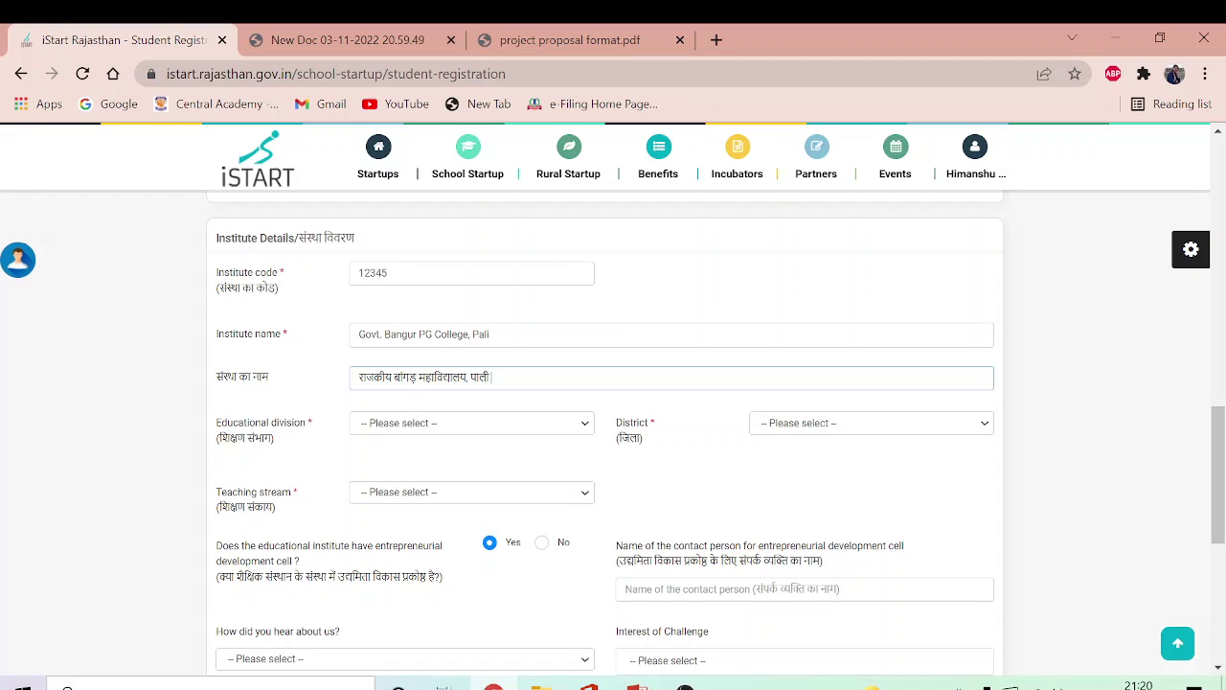
Step: Set educational division and district to Pali and teaching stream to Commerce
left_click(587, 430)
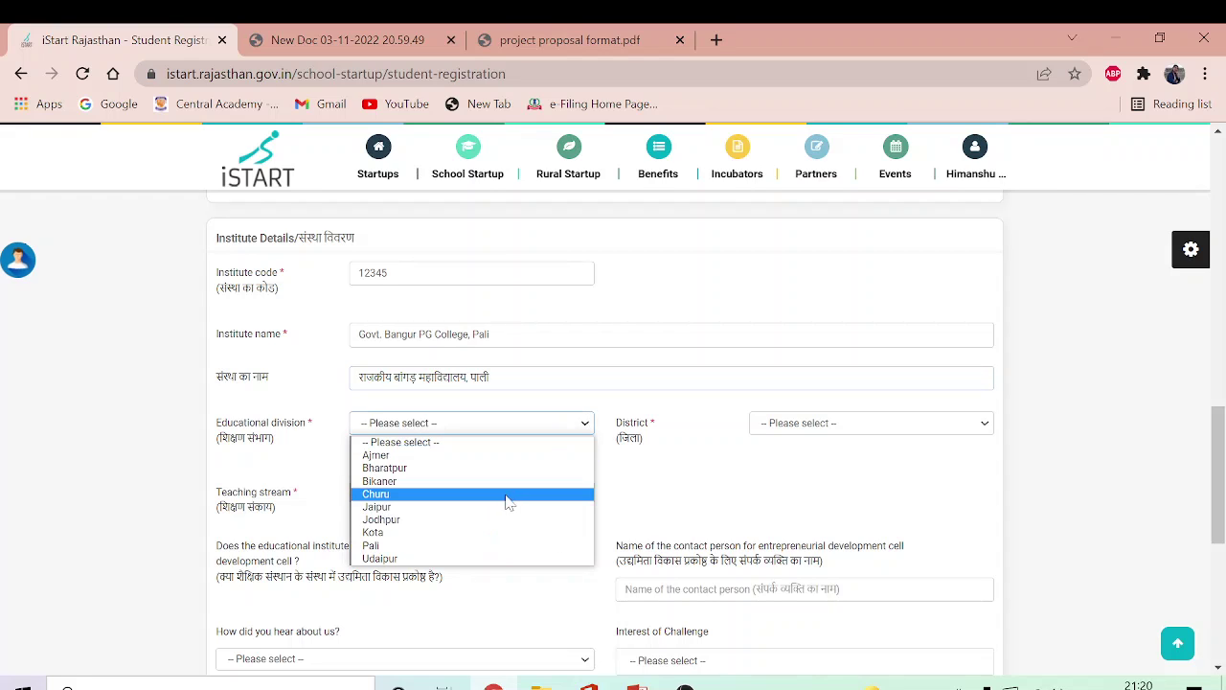
left_click(459, 546)
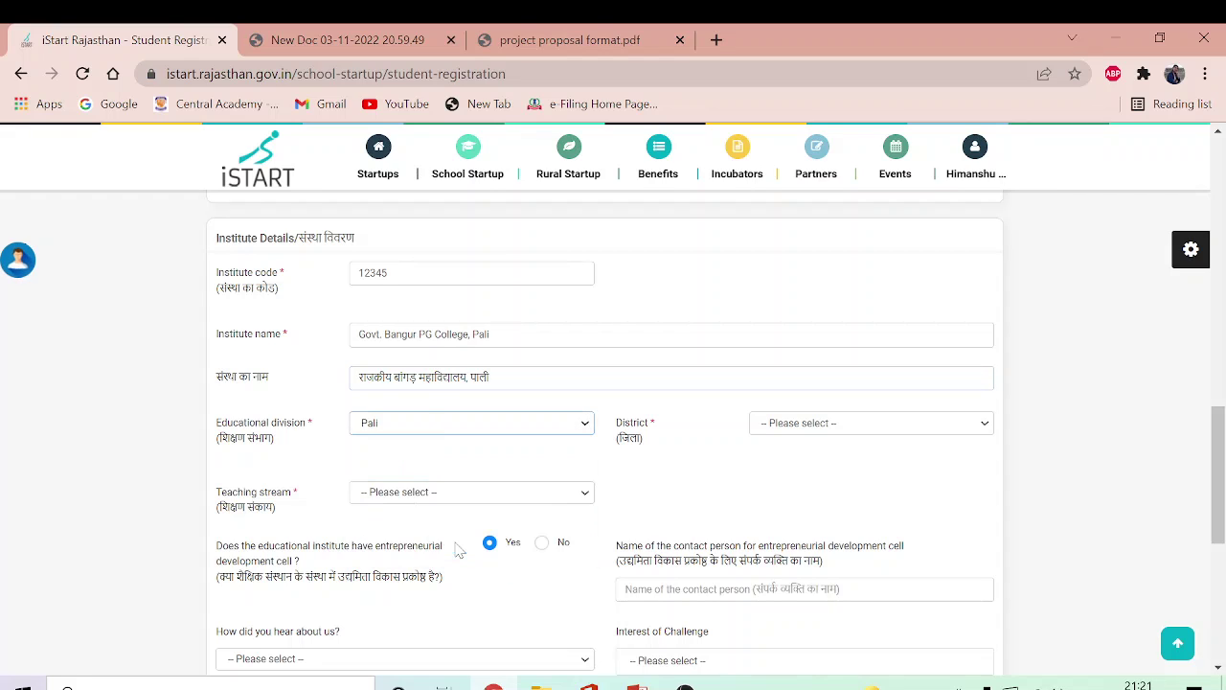
left_click(868, 429)
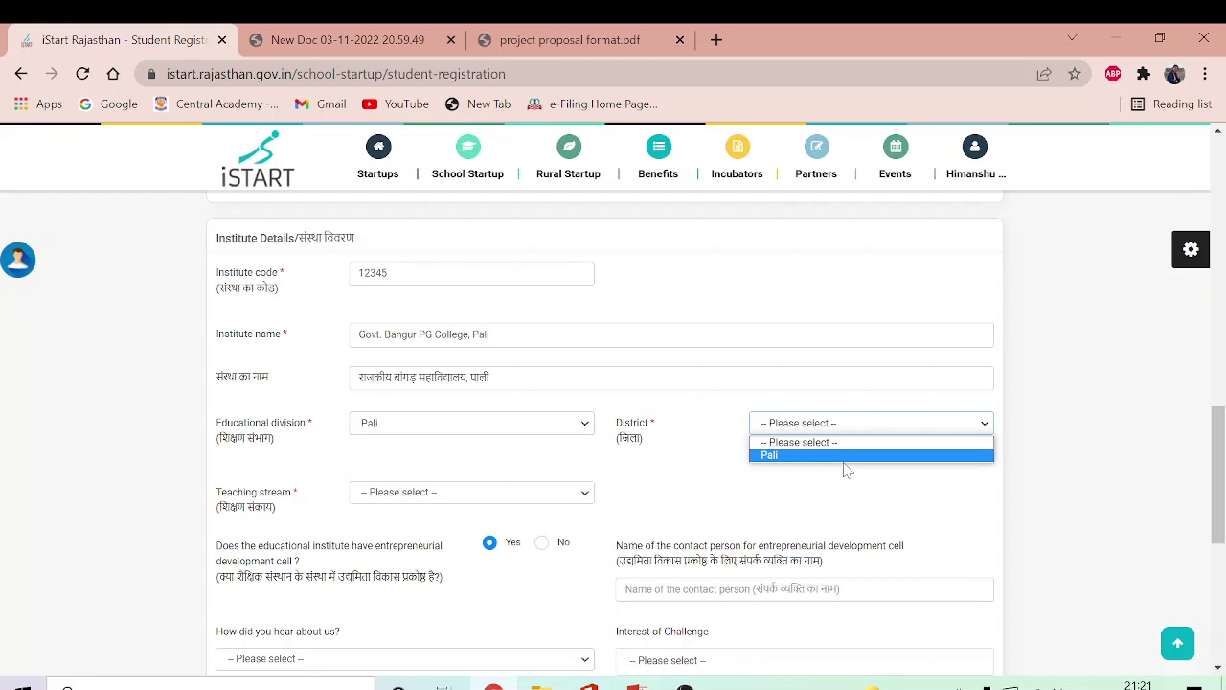
left_click(845, 456)
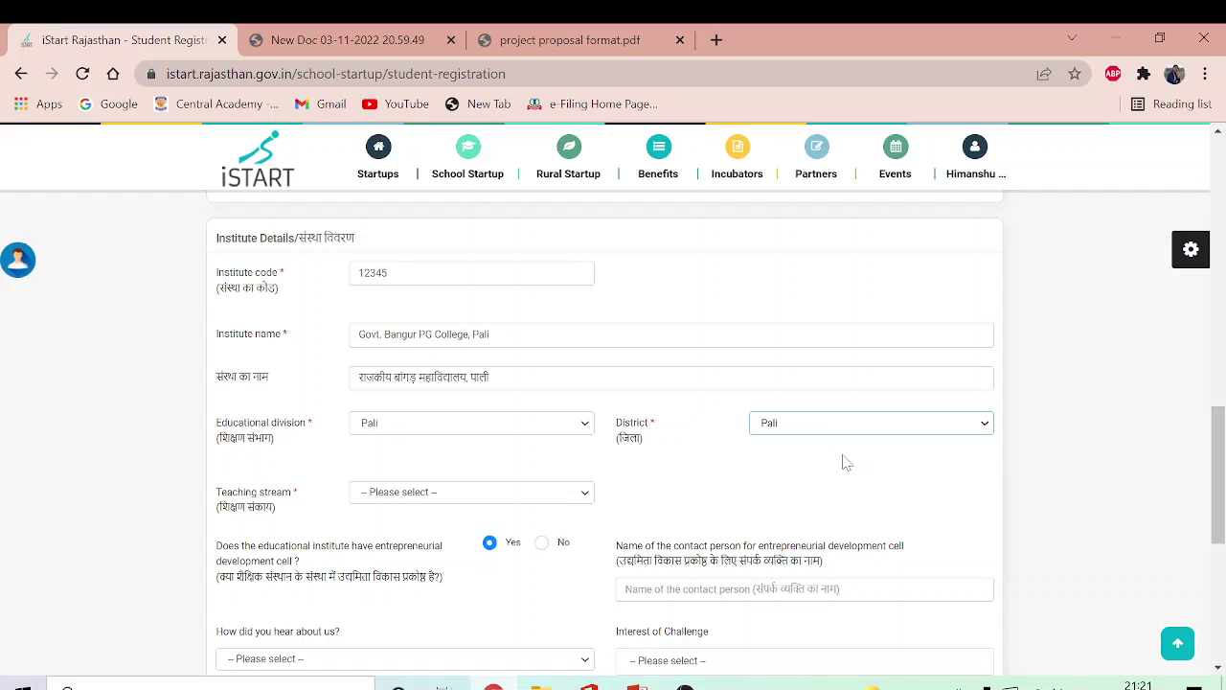
left_click(586, 494)
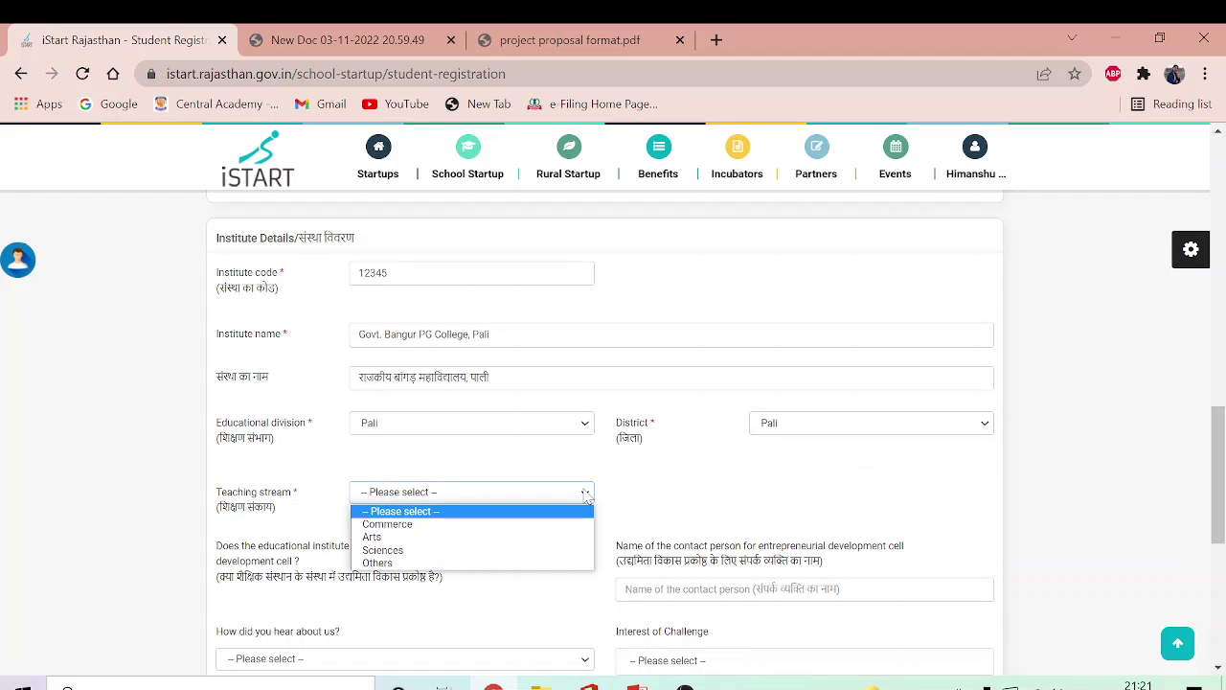
left_click(513, 525)
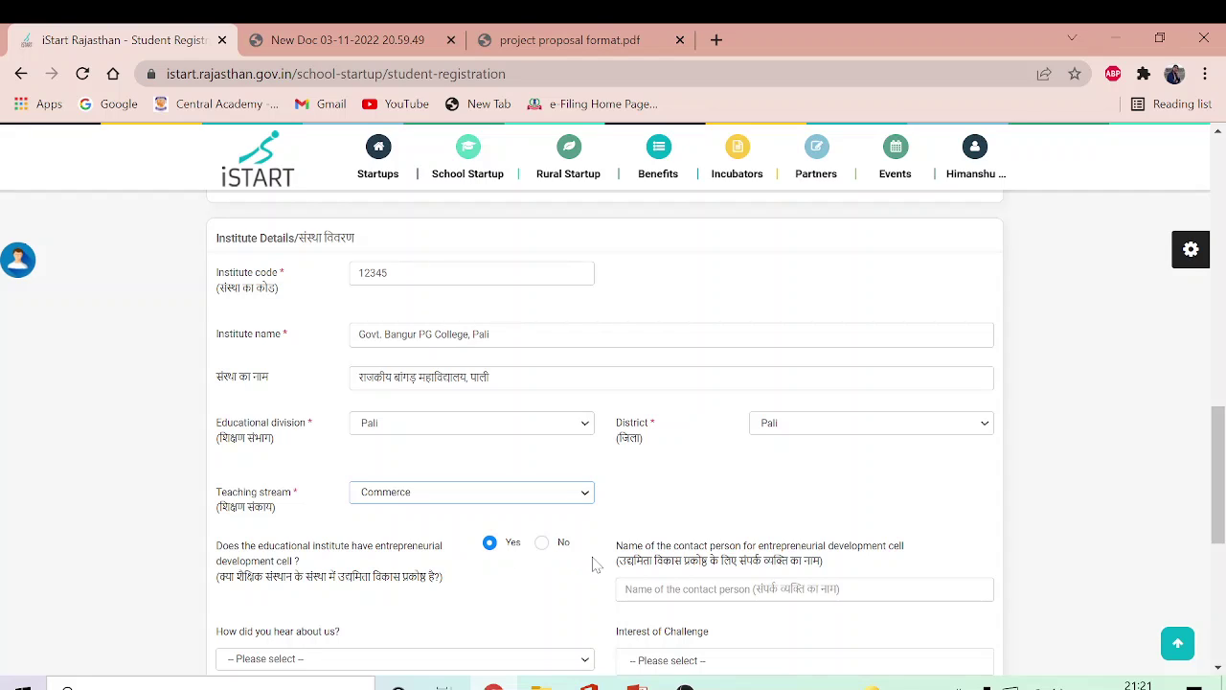
left_click(626, 588)
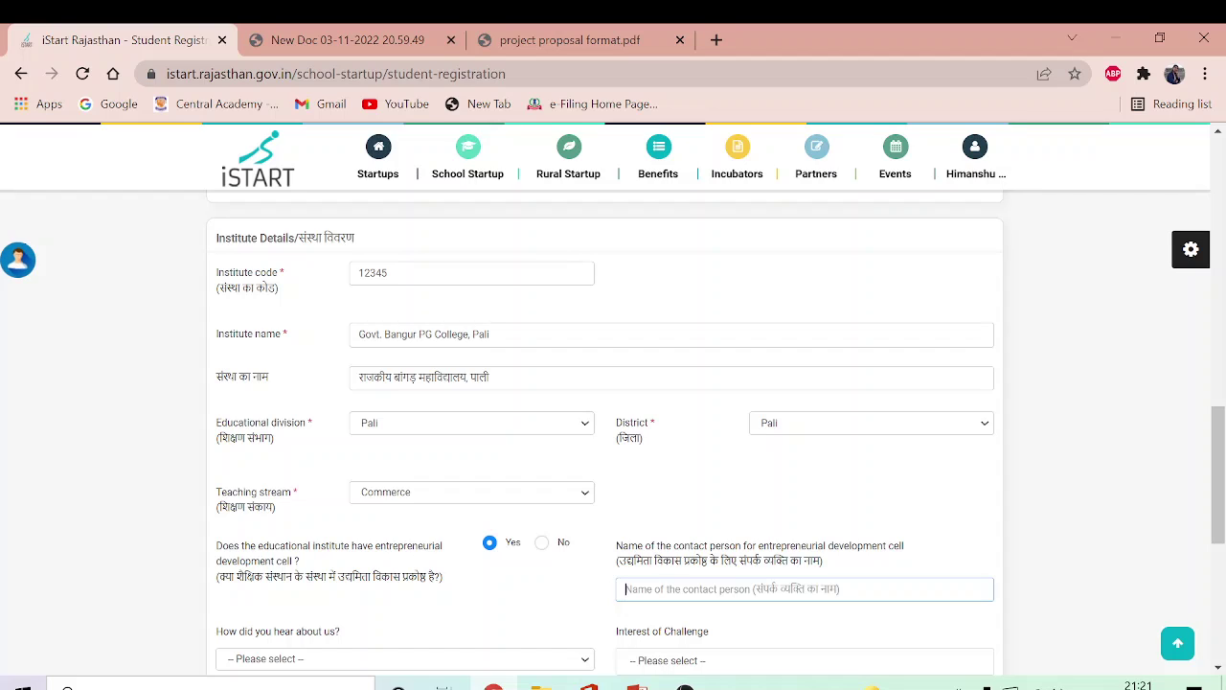
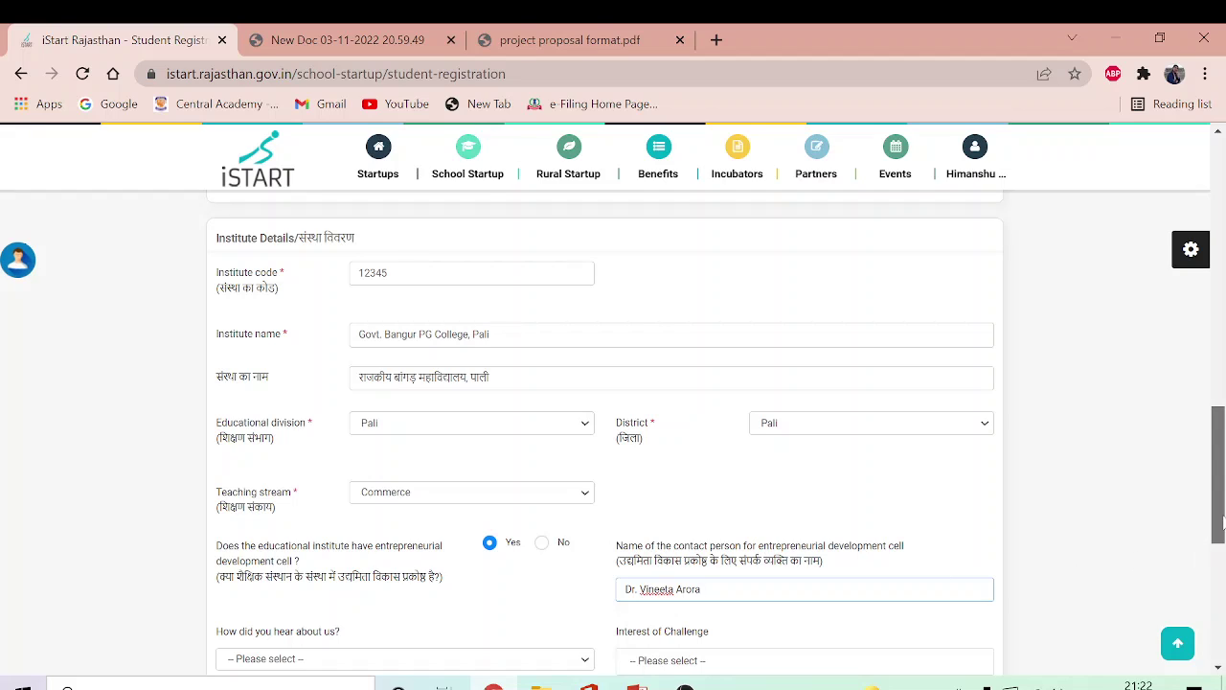
Step: Choose 'E-mail(News Letter, etc.)' as the referral source and tick Waste Management as challenge interest
left_click_drag(1219, 519, 1219, 546)
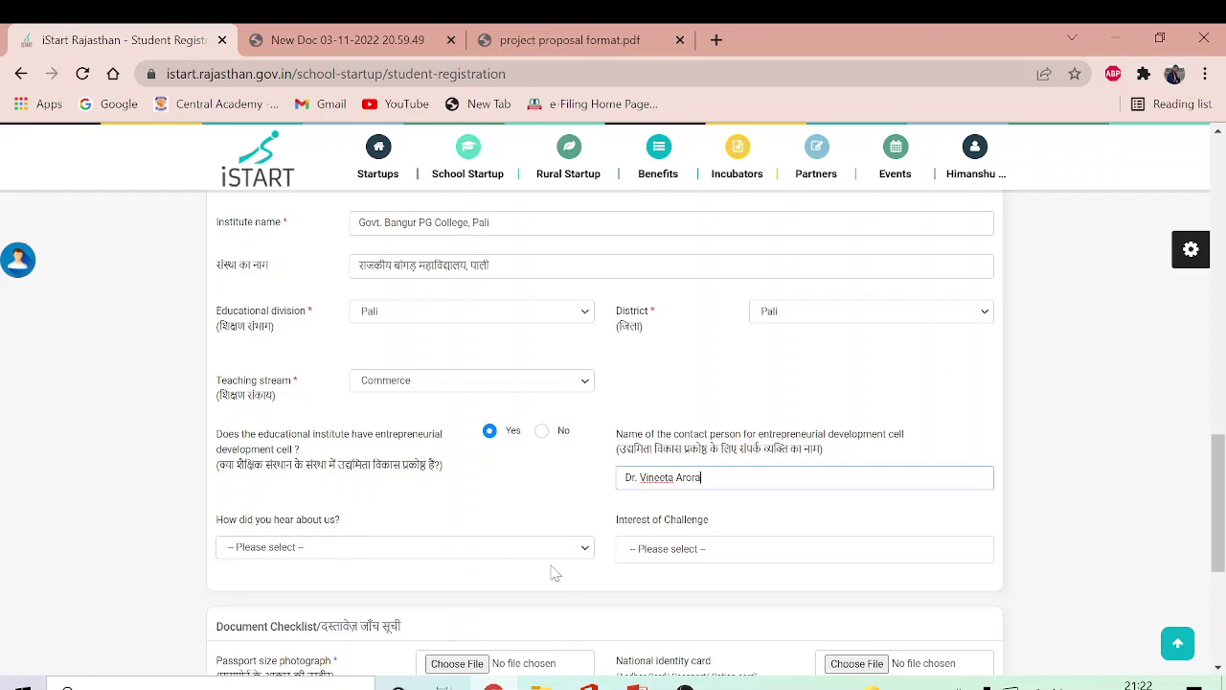
left_click(586, 548)
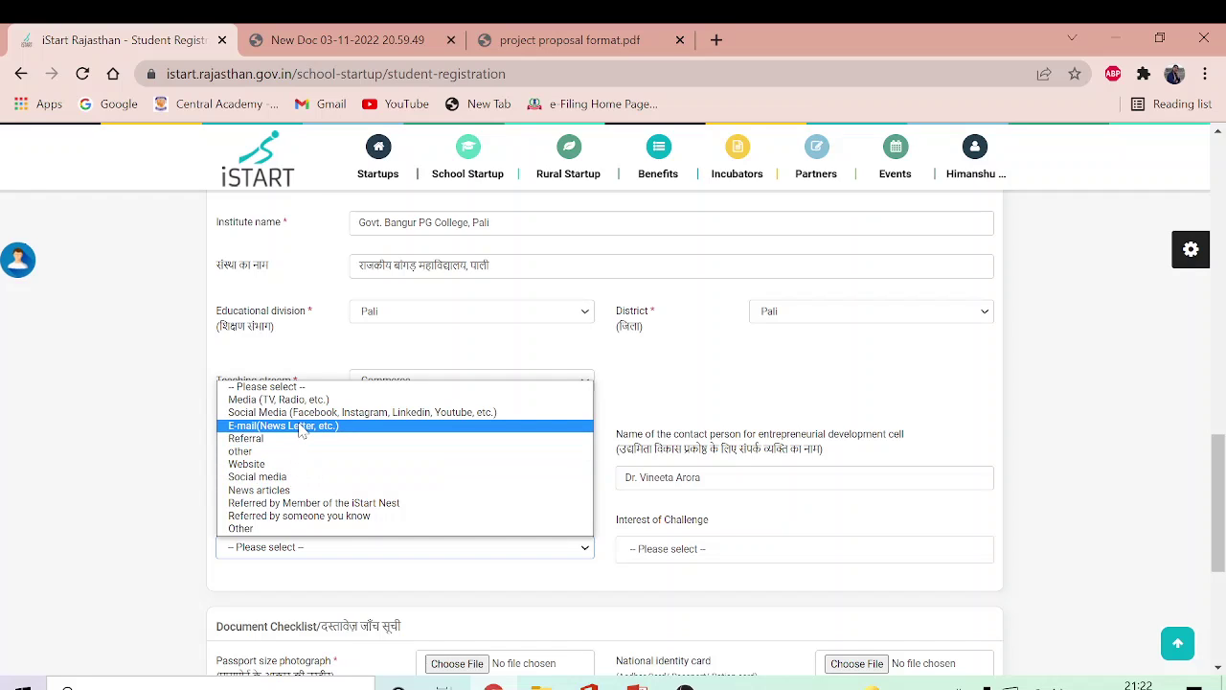
left_click(302, 430)
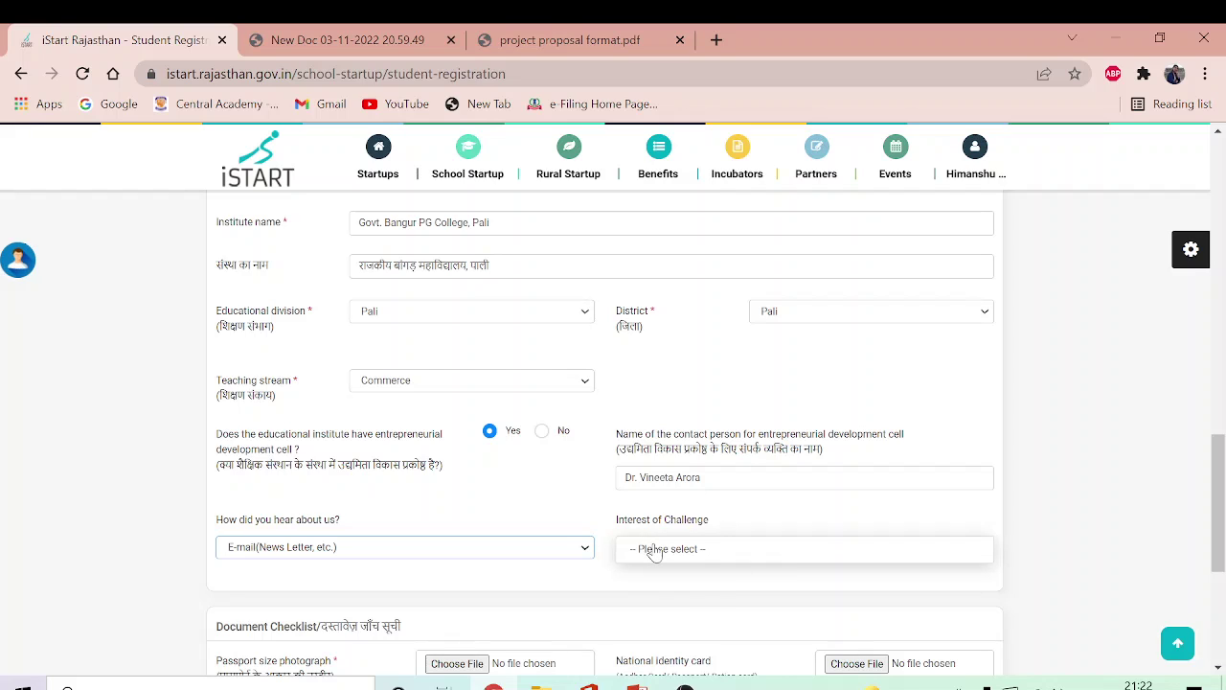
left_click(655, 551)
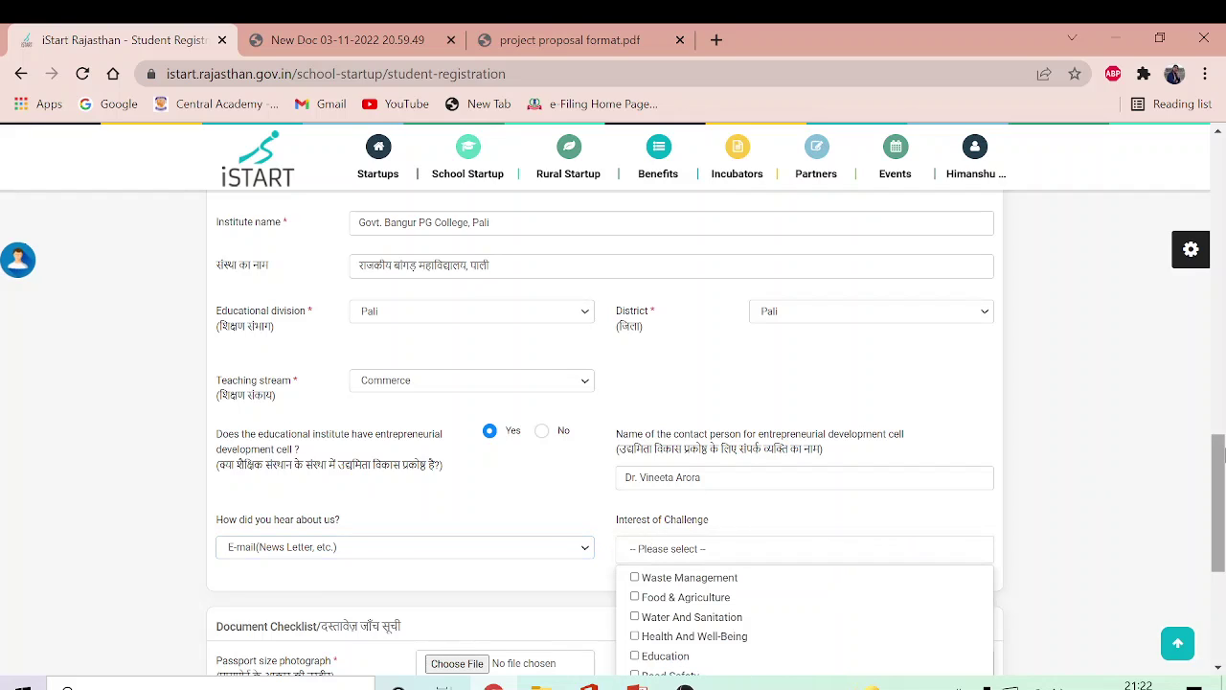
left_click_drag(1218, 457, 1218, 505)
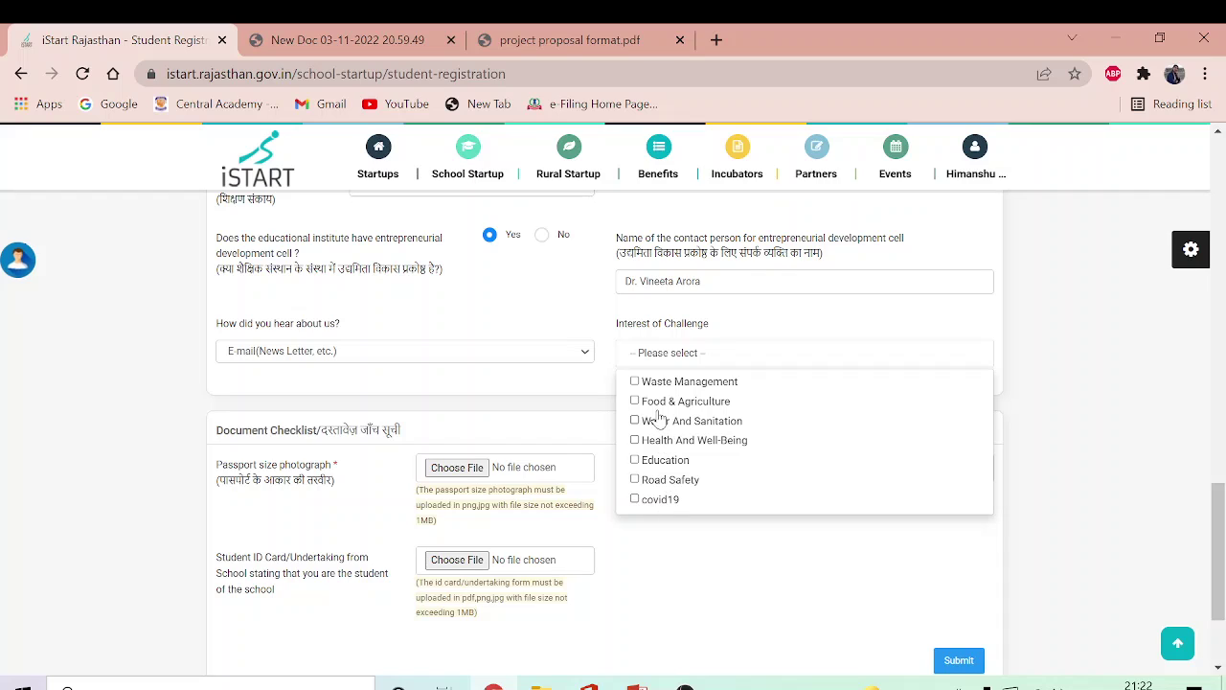
left_click(635, 382)
left_click(752, 331)
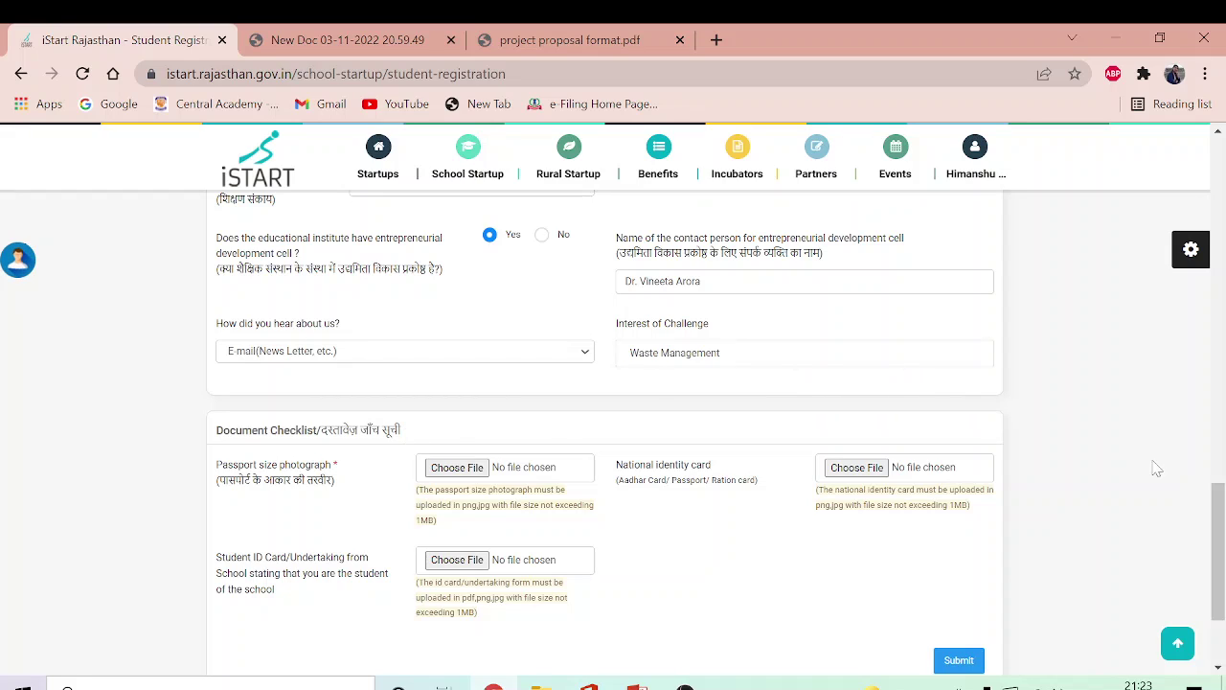
left_click_drag(1223, 517, 1223, 538)
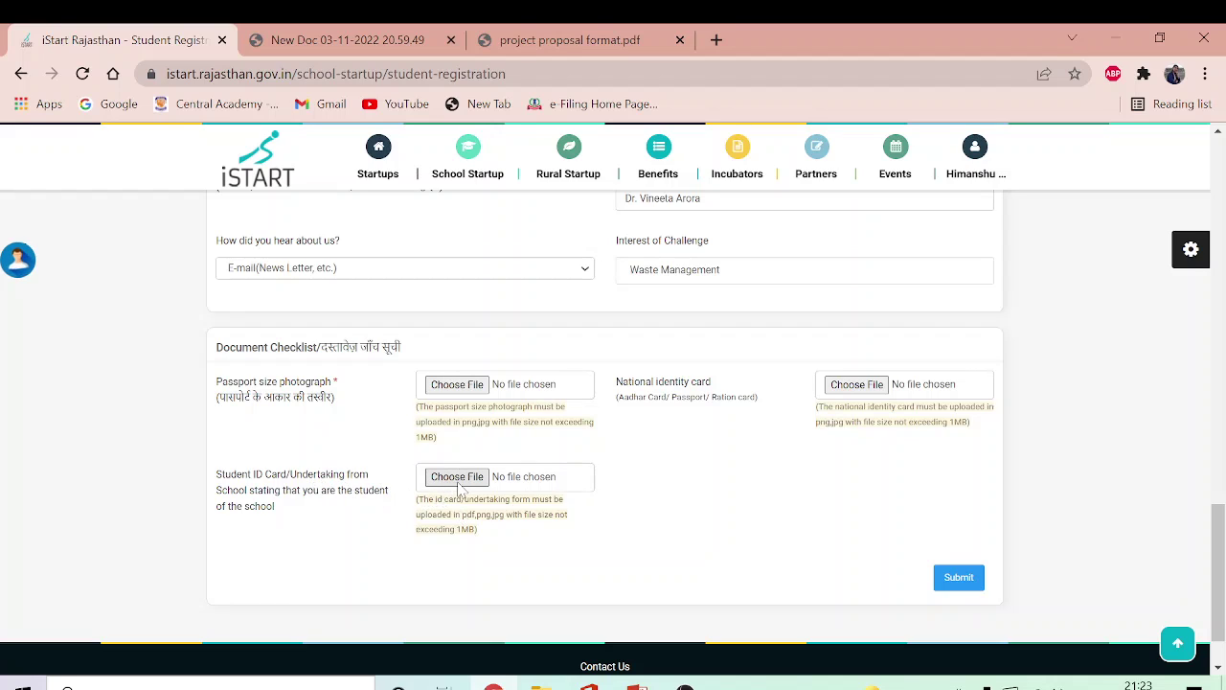
Step: Attach the photo file as the passport size photograph
left_click(458, 384)
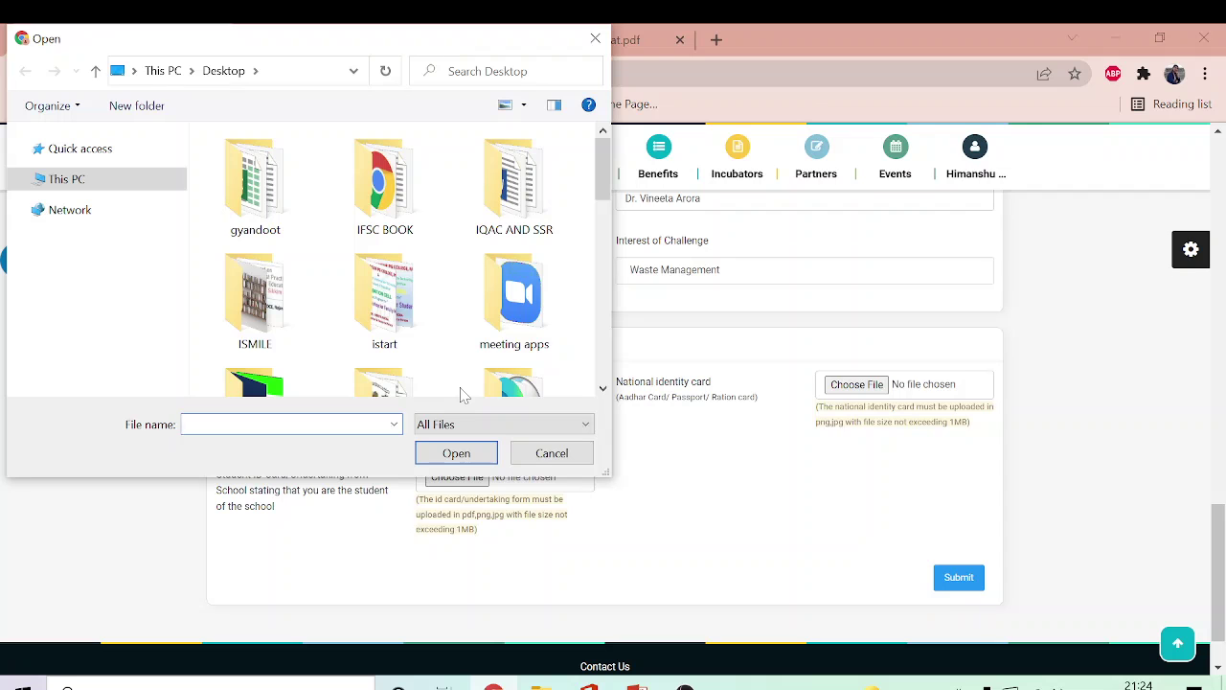
left_click_drag(604, 170, 605, 234)
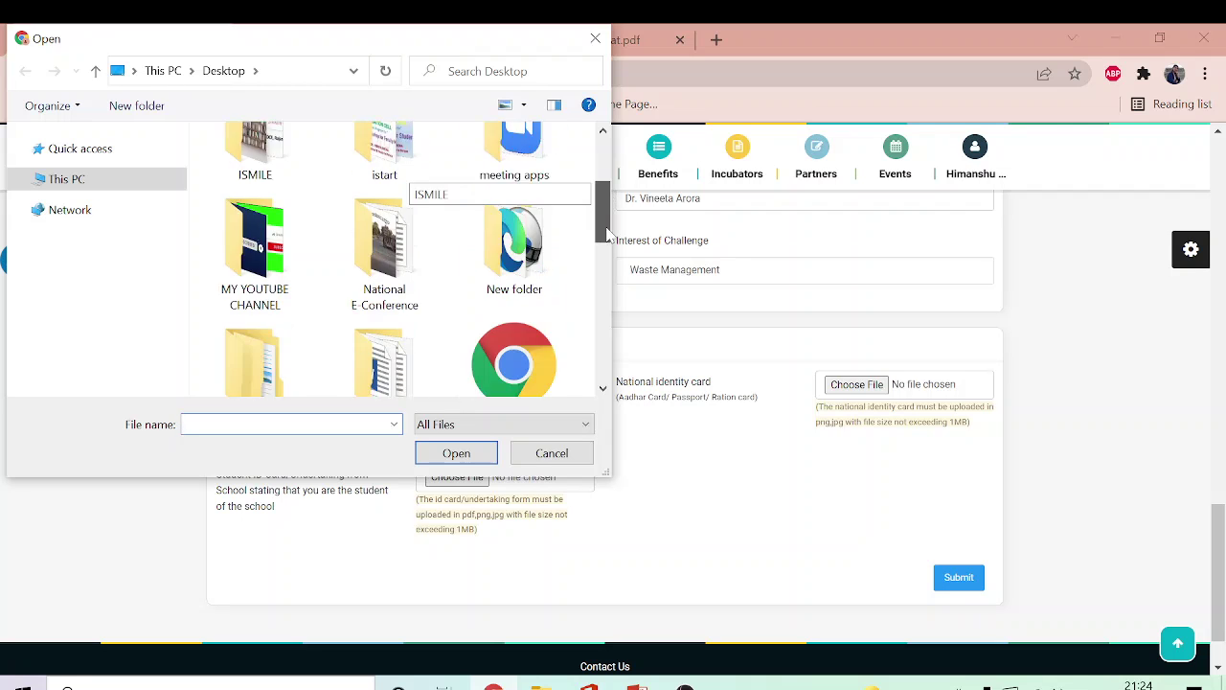
scroll(517, 235, "down", 4)
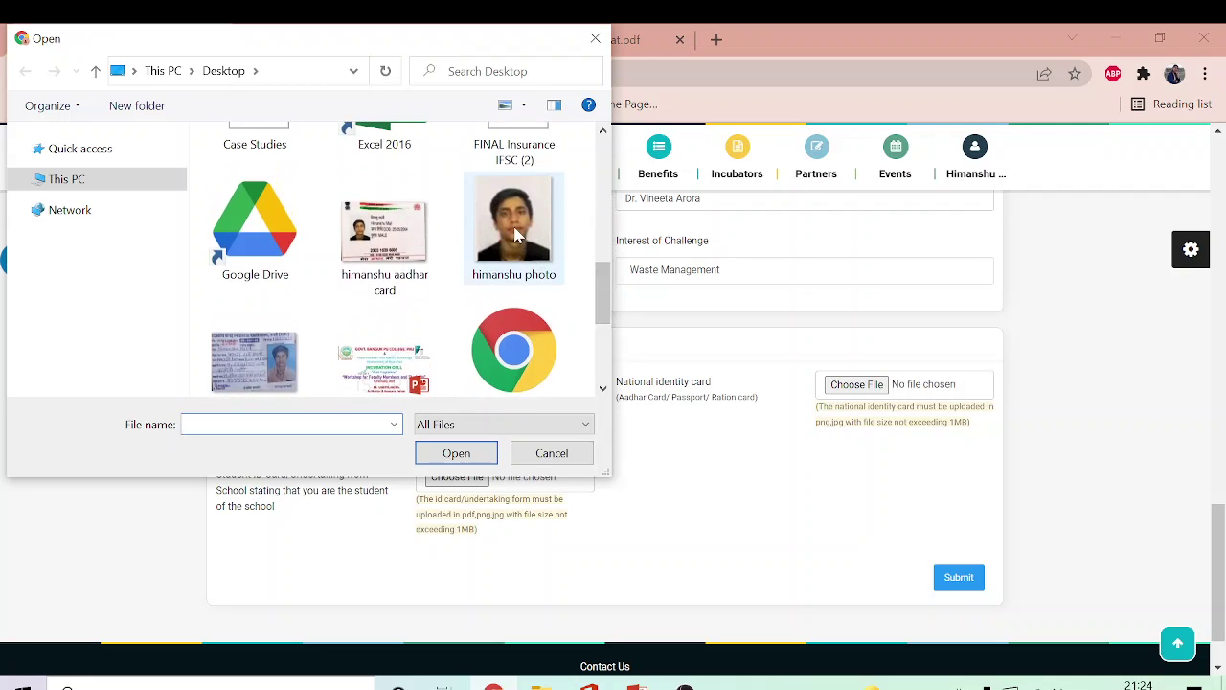
double_click(518, 235)
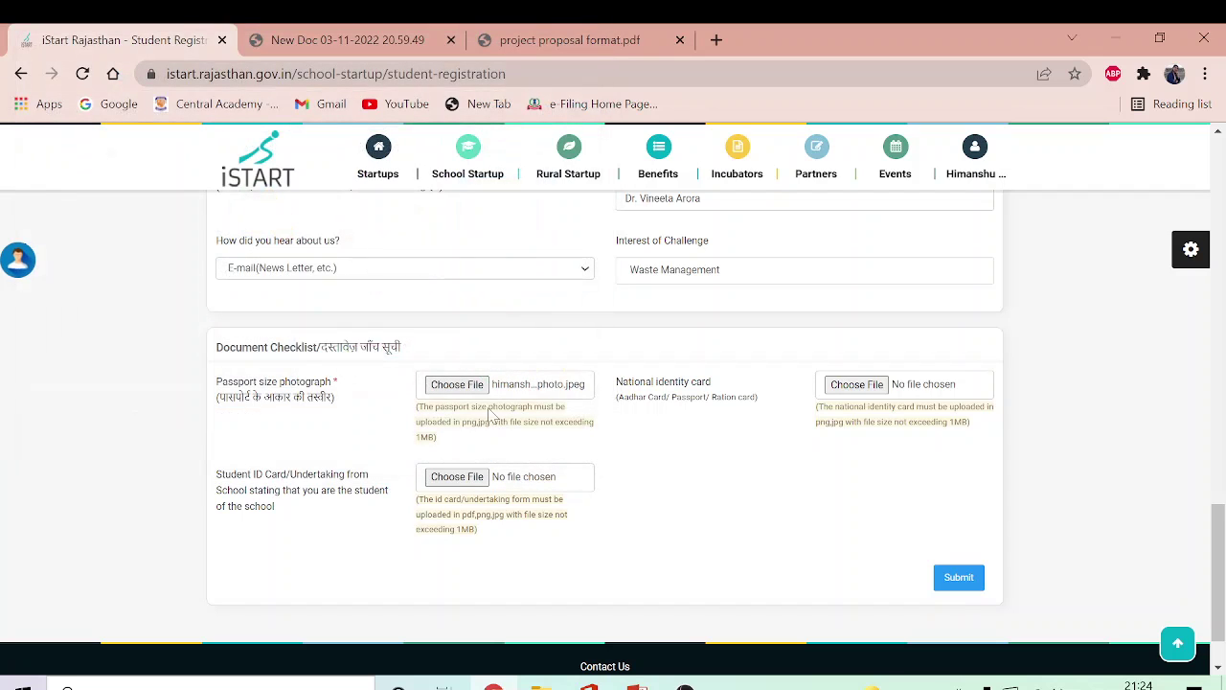
Step: Attach the identity card image to the national identity card field
left_click(852, 388)
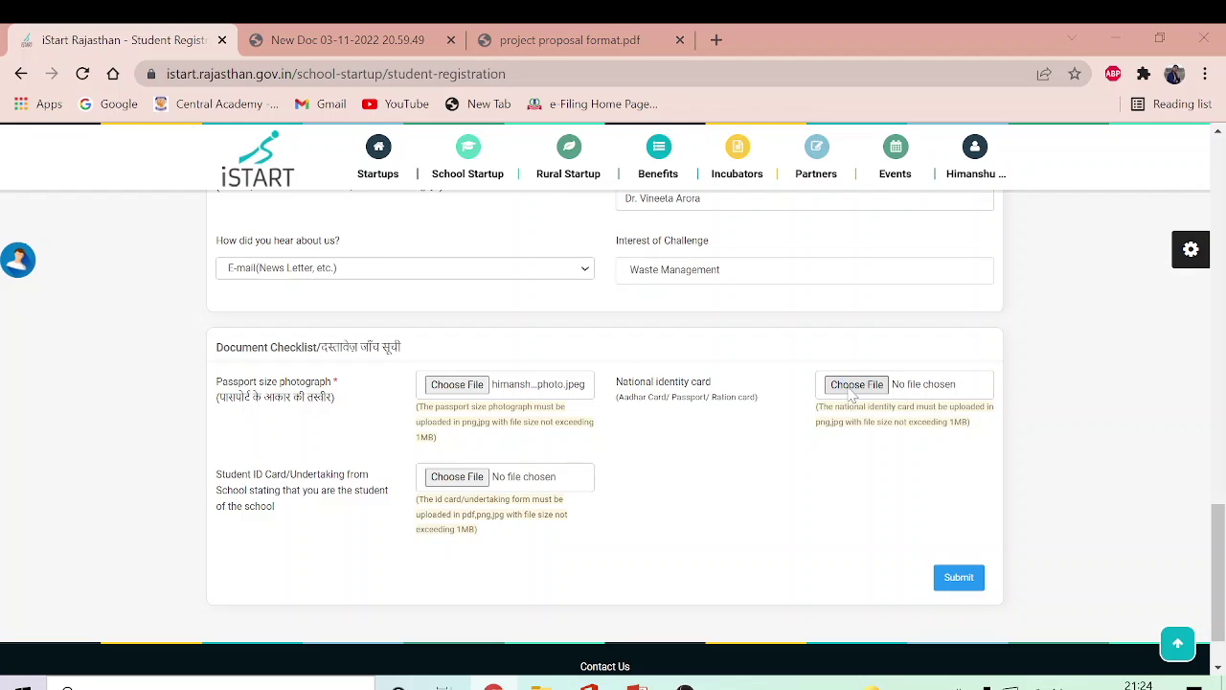
left_click_drag(603, 168, 606, 378)
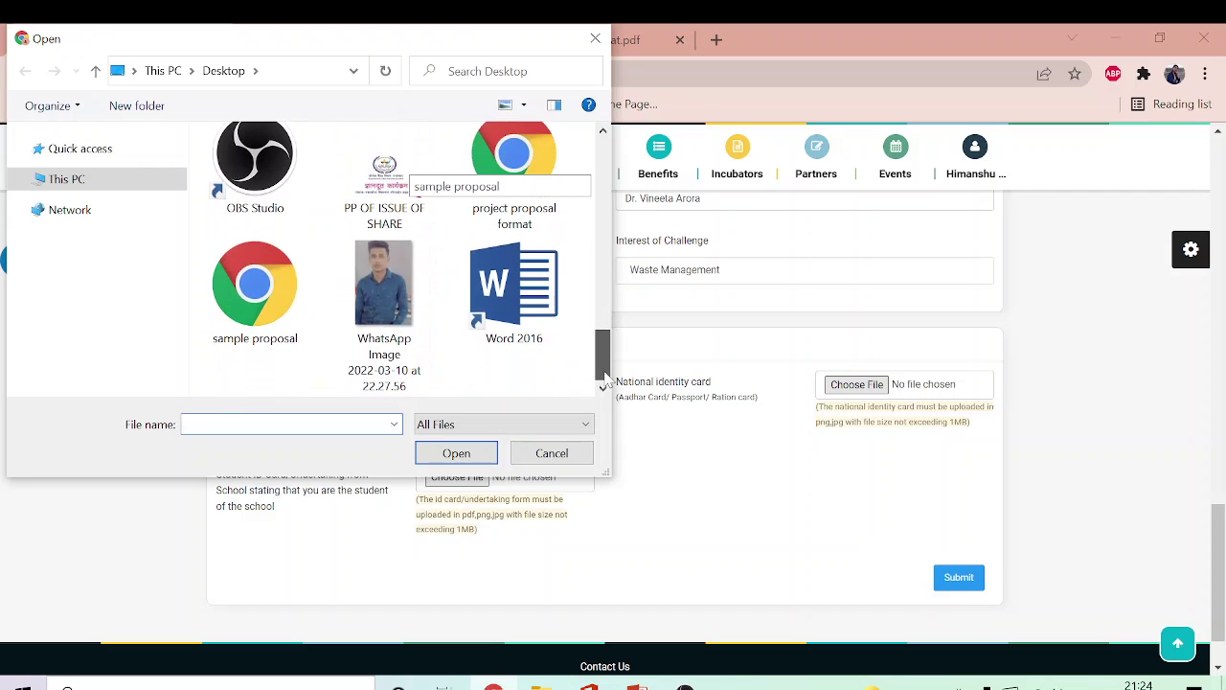
scroll(326, 312, "up", 3)
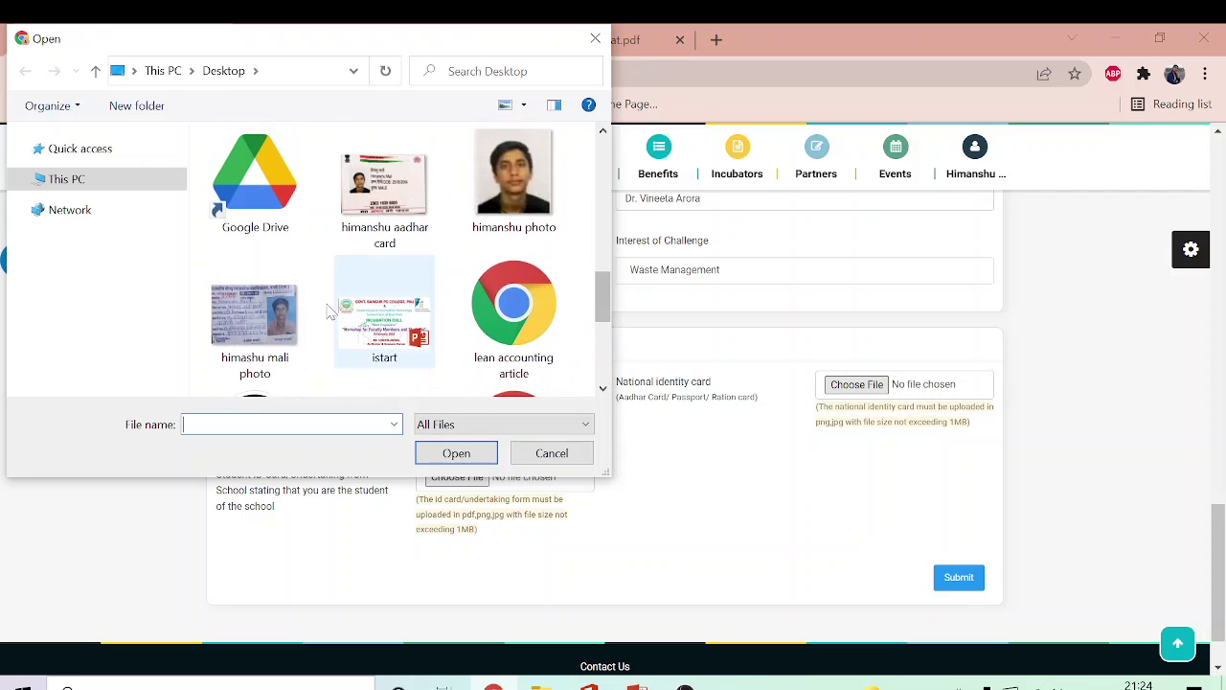
double_click(383, 192)
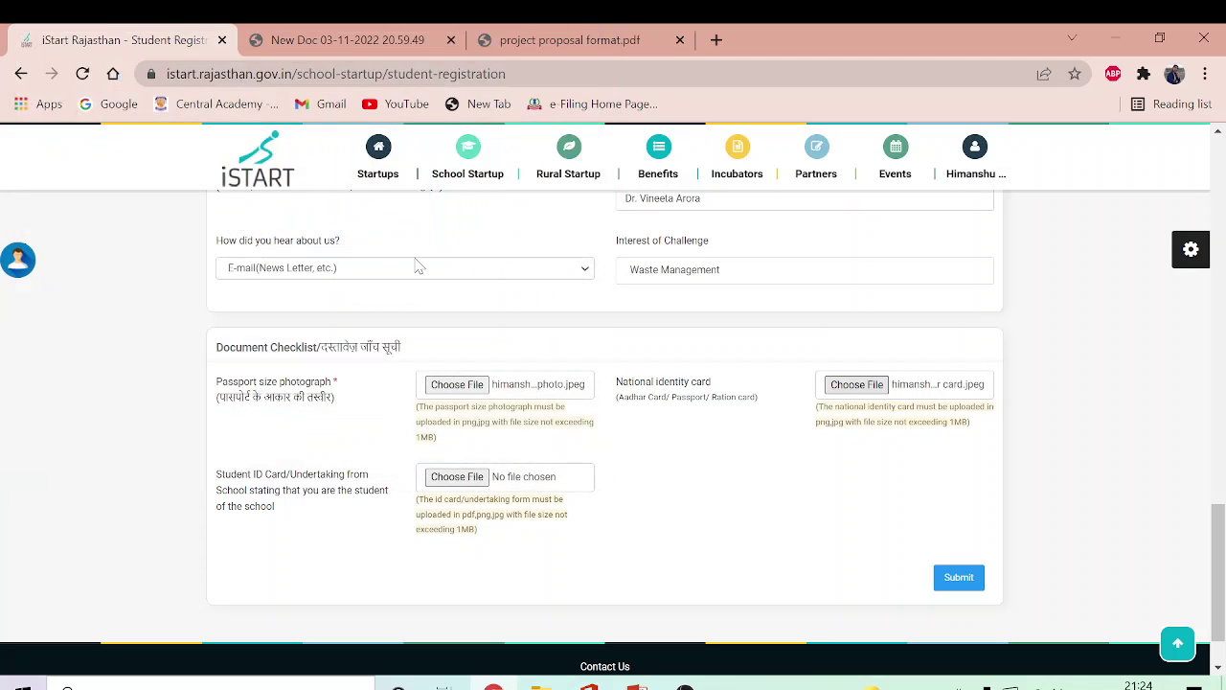
Step: Attach a photo file as the student ID card
left_click(459, 479)
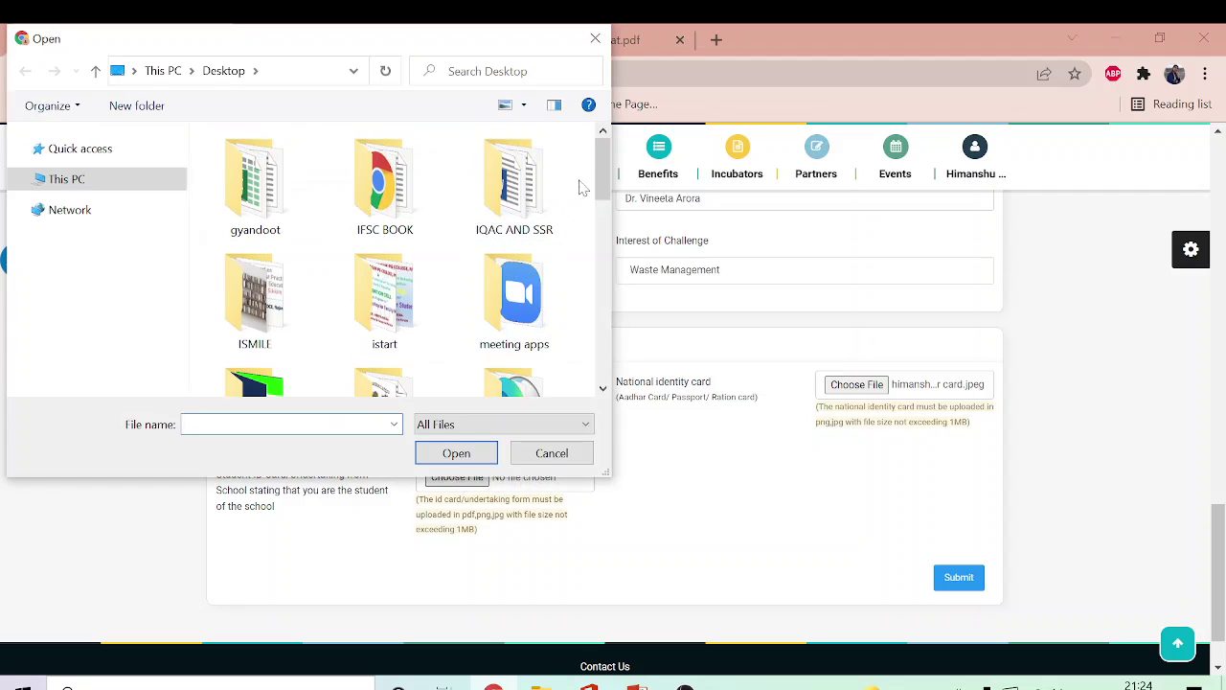
left_click_drag(602, 184, 599, 348)
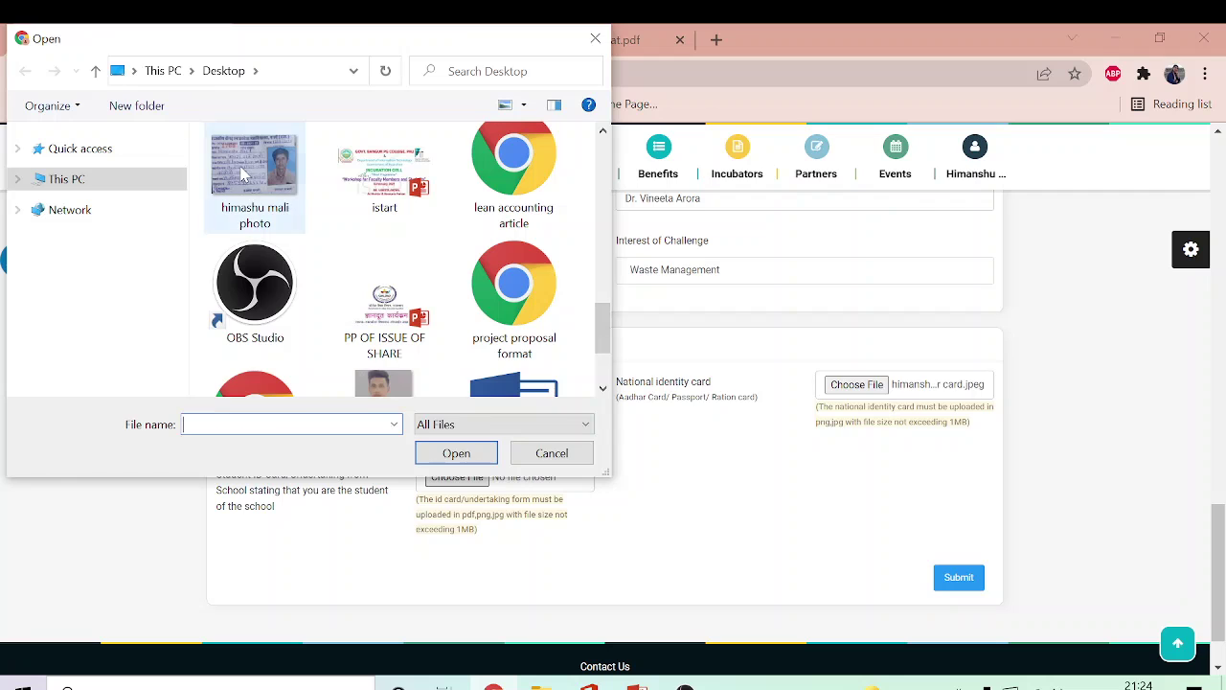
double_click(243, 174)
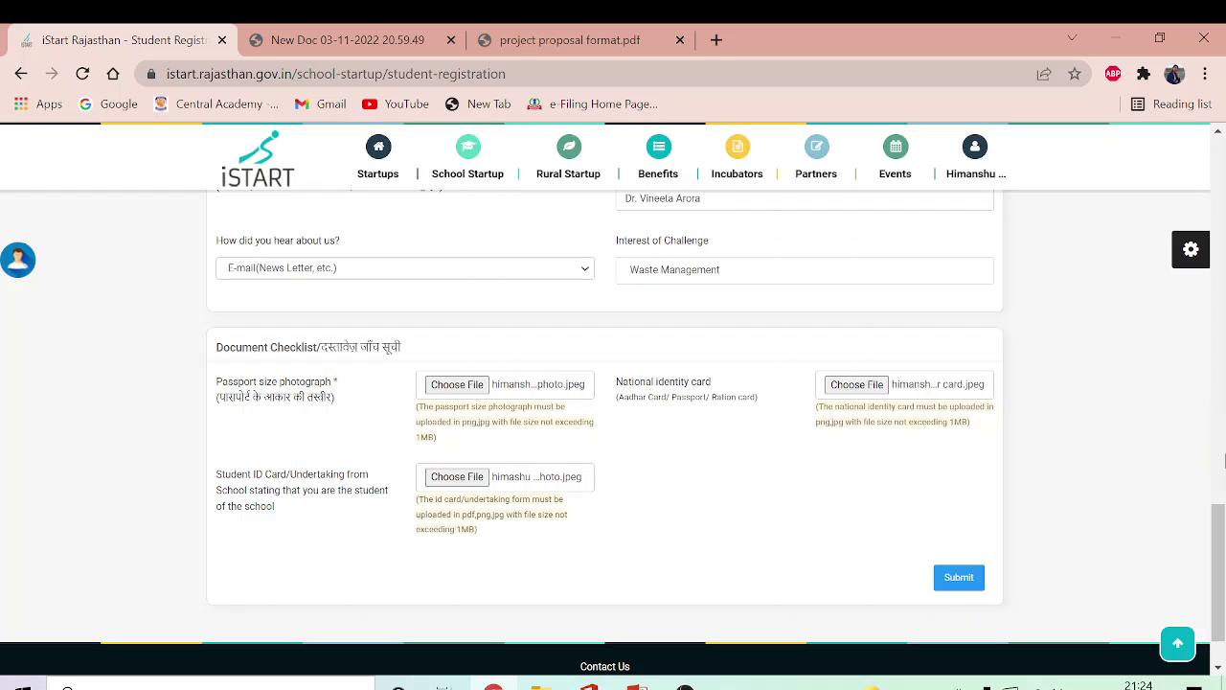
left_click_drag(1221, 518, 1219, 544)
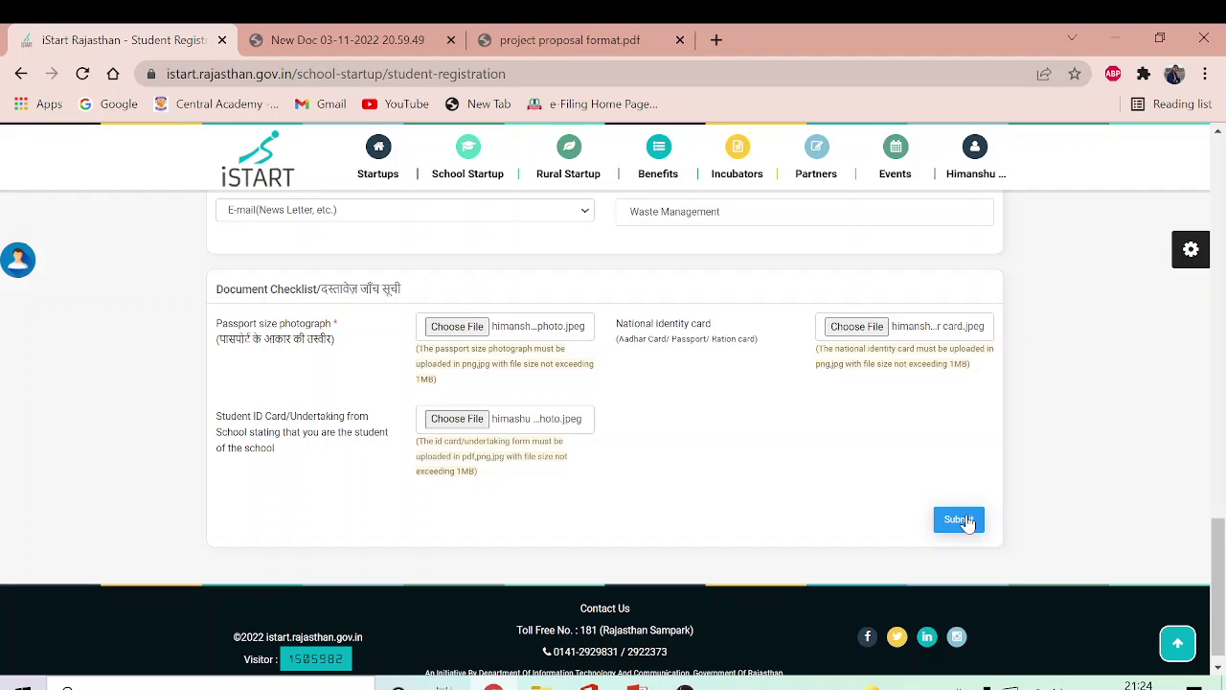
Step: Submit the registration, dismiss the 'Please verify Email OTP' alert, and return to Student Details
left_click(959, 519)
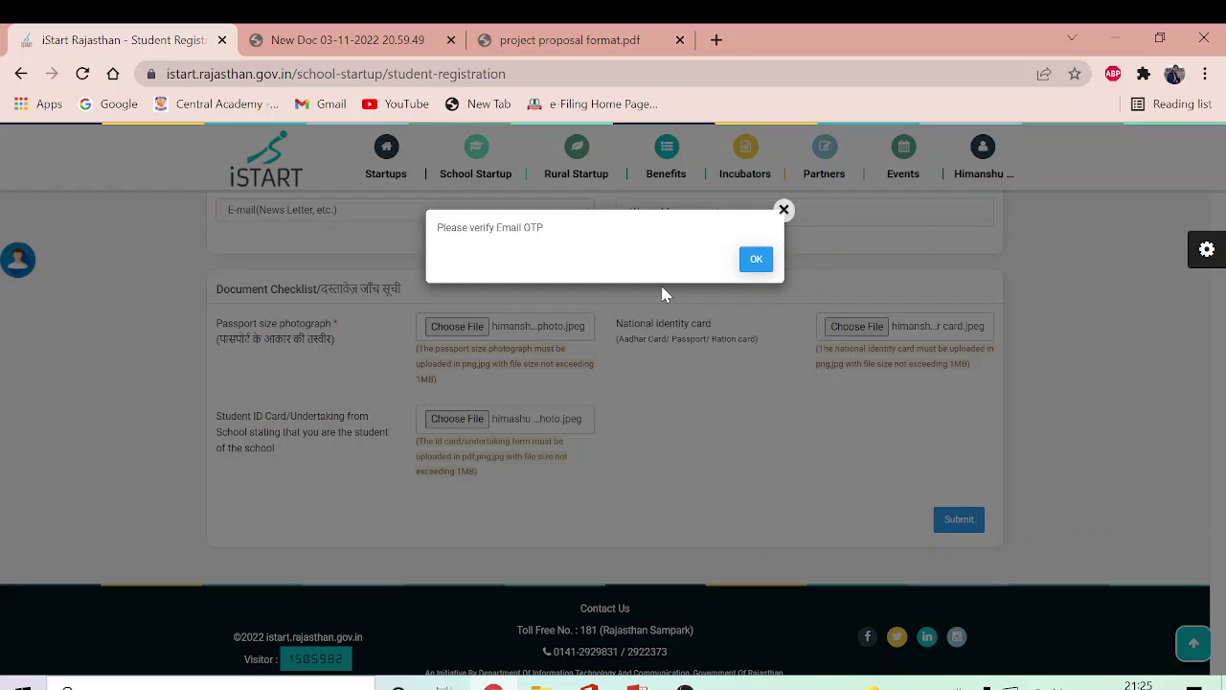
left_click(753, 259)
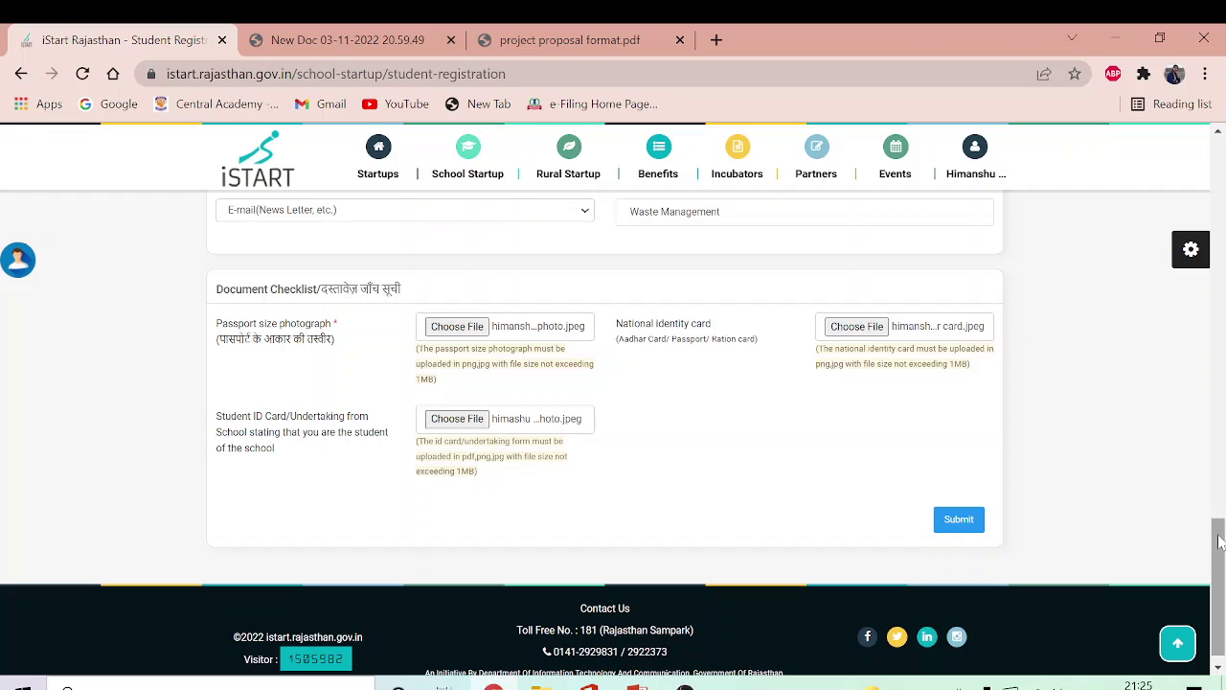
left_click_drag(1218, 542, 1215, 144)
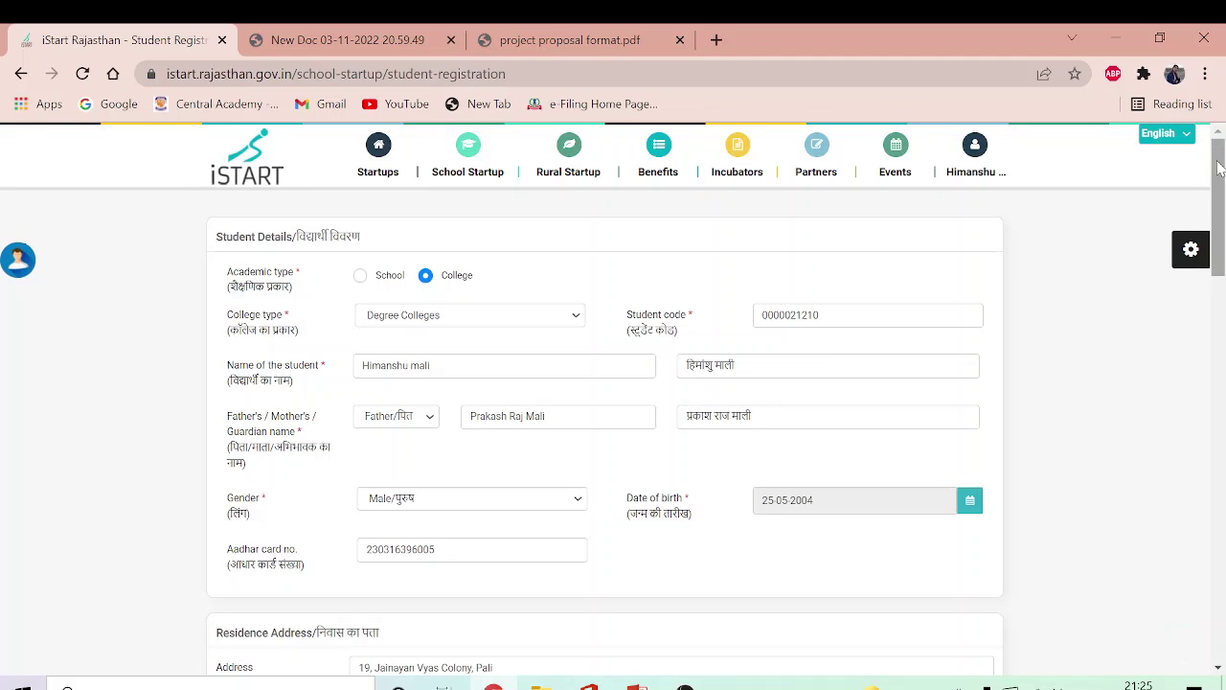
Step: Log out from the account menu, choosing 'Send anyway' on the insecure-form warning
left_click(996, 152)
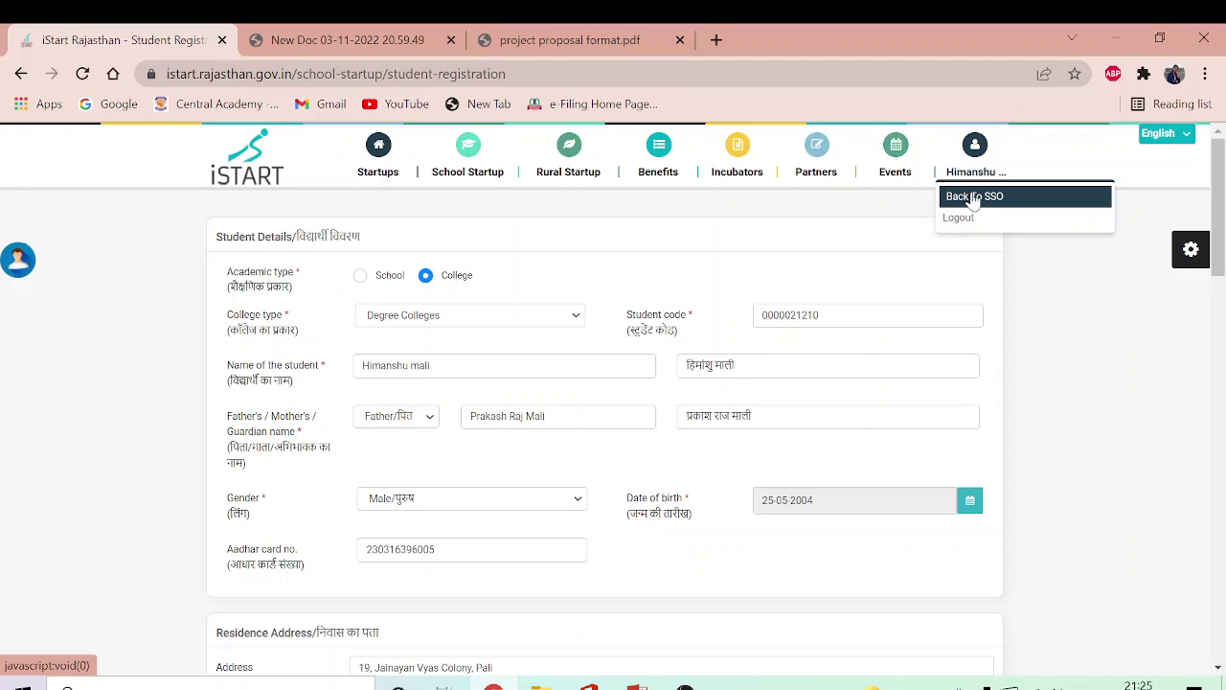
left_click(969, 218)
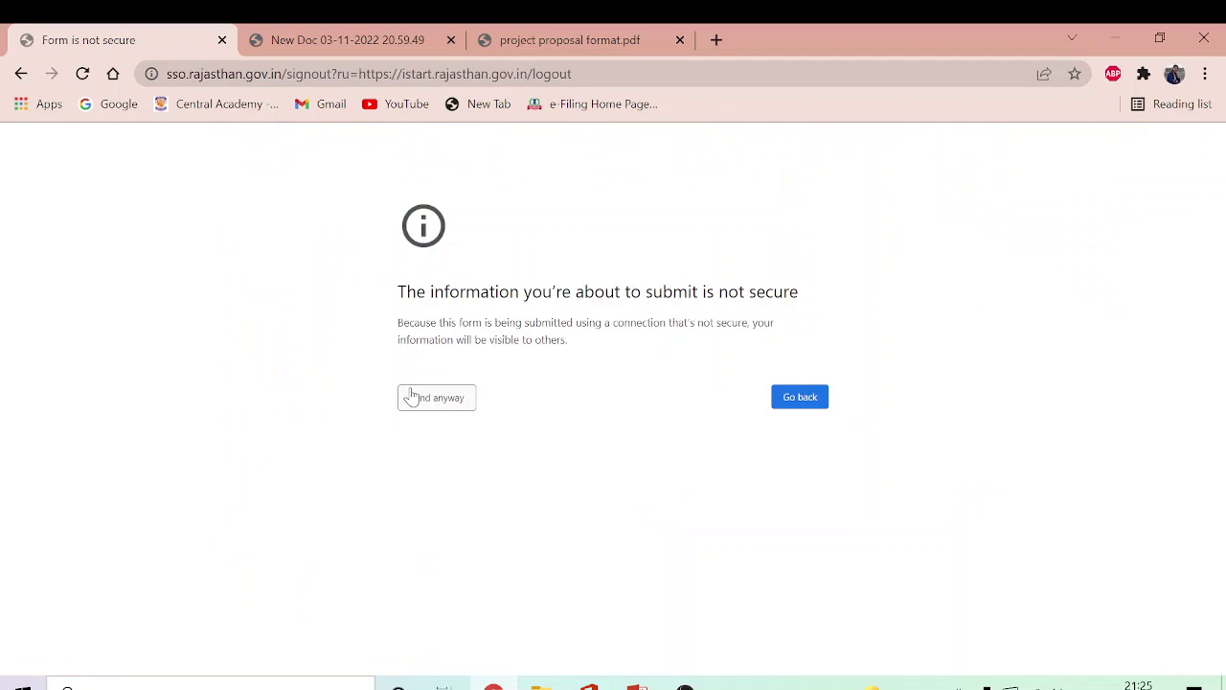
left_click(413, 397)
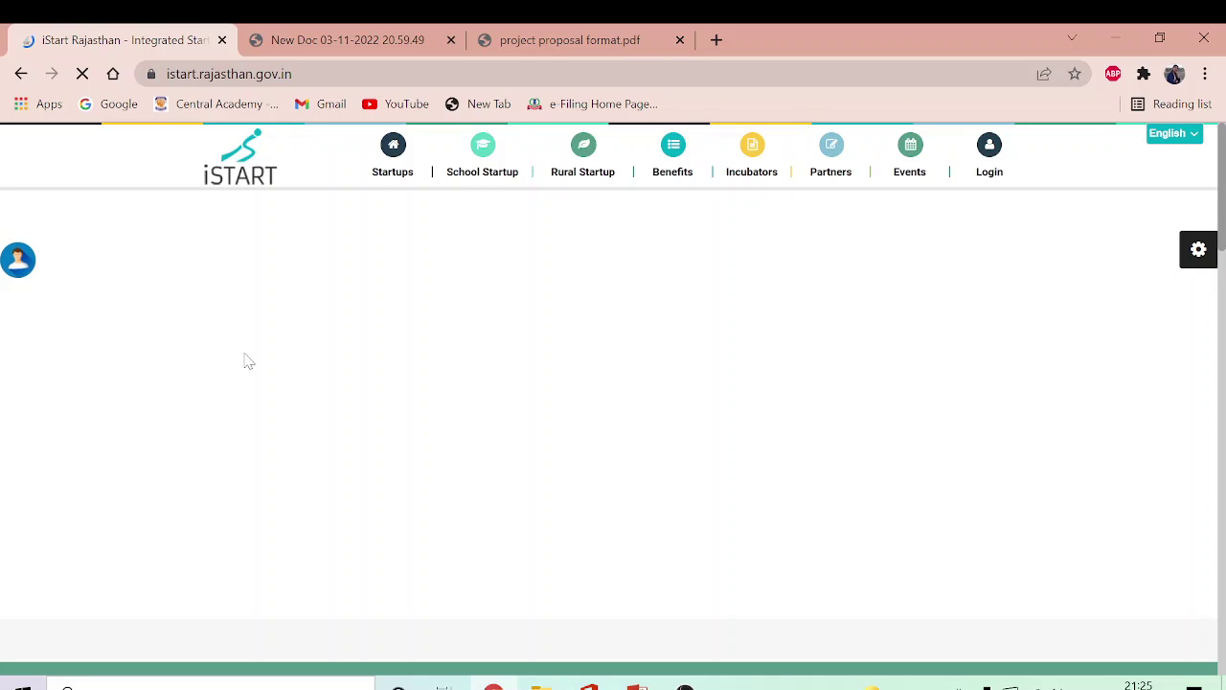
mouse_move(482, 181)
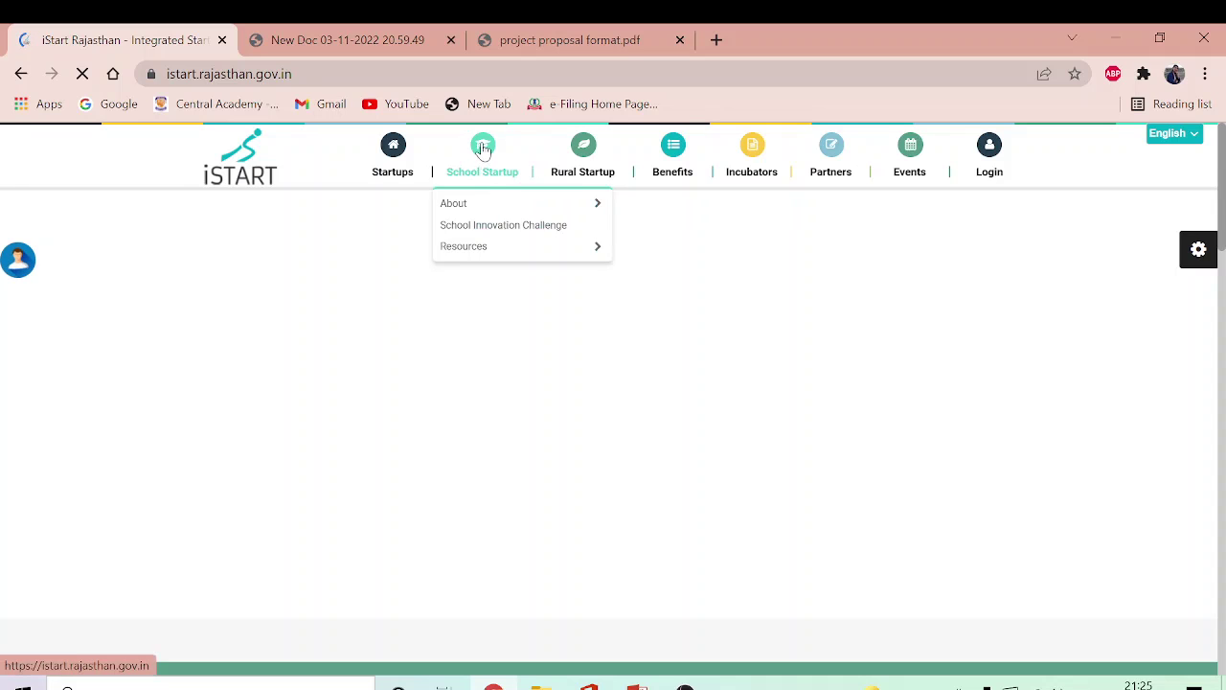
mouse_move(495, 210)
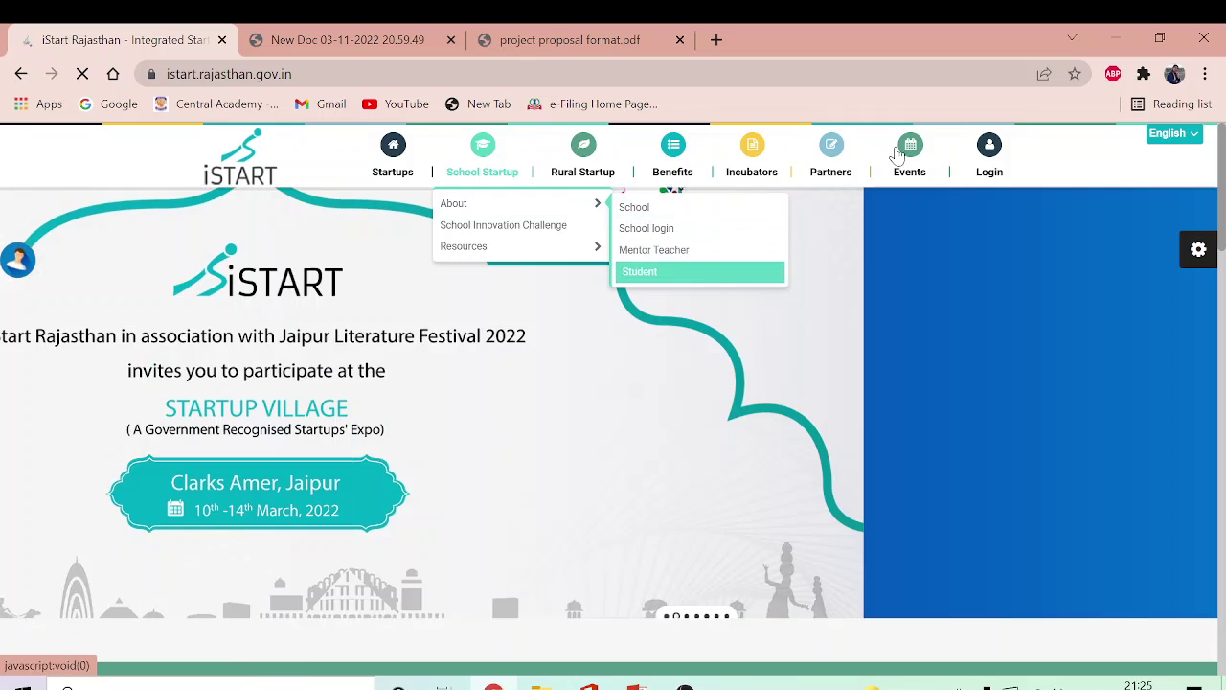
mouse_move(909, 147)
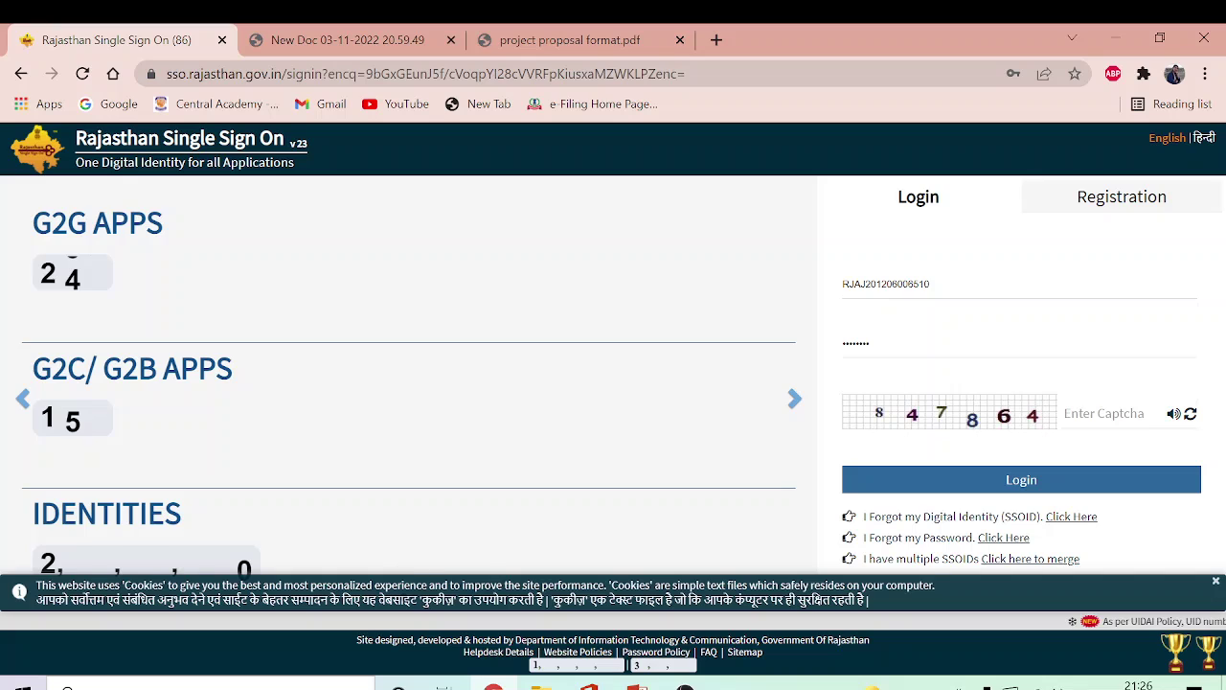
Step: Replace the saved login ID with the student's SSO ID
left_click(843, 283)
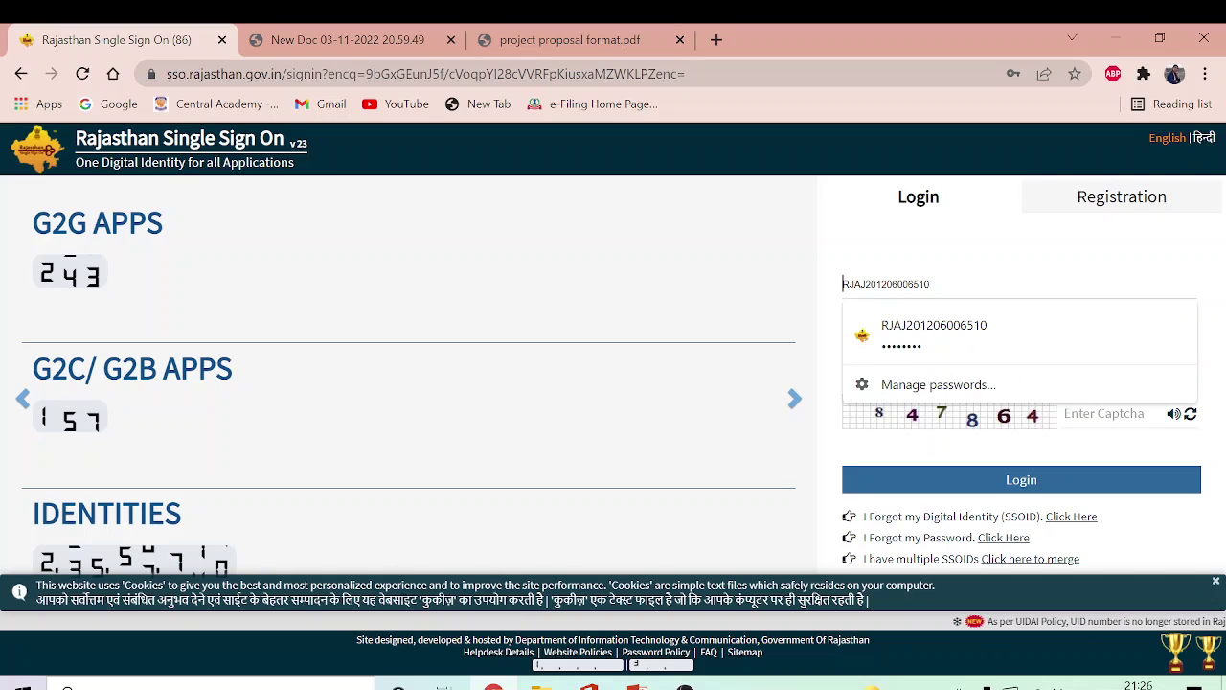
key("Return")
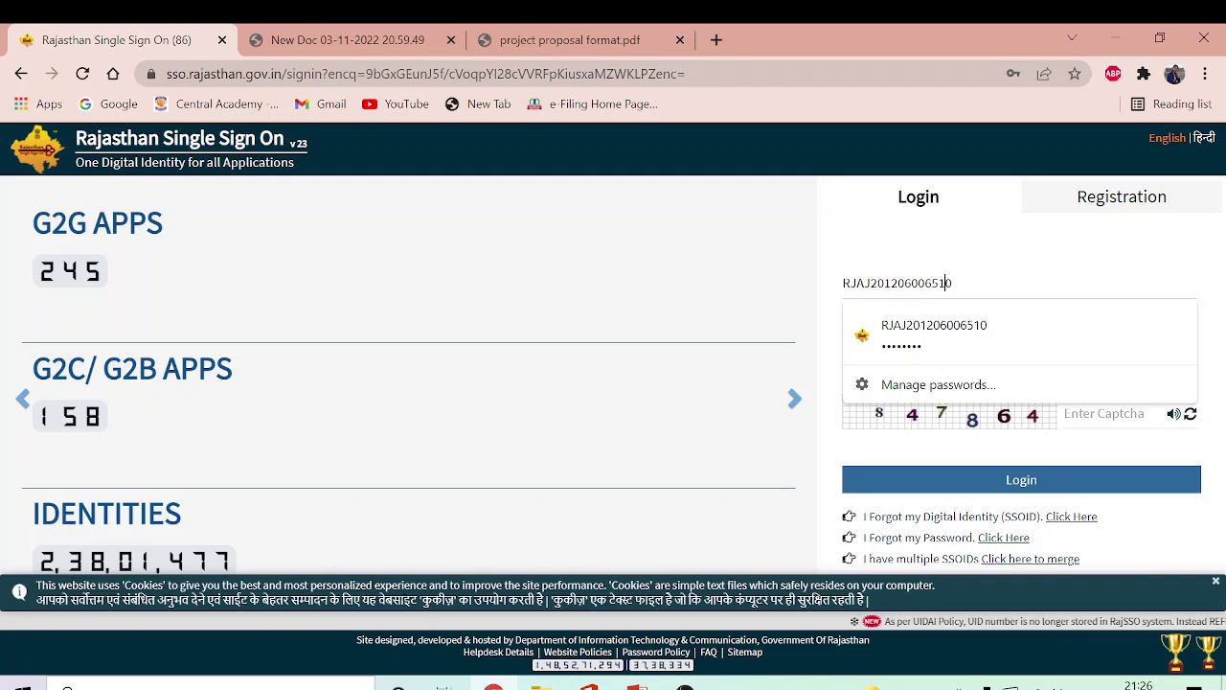
key("ctrl+a")
key("End")
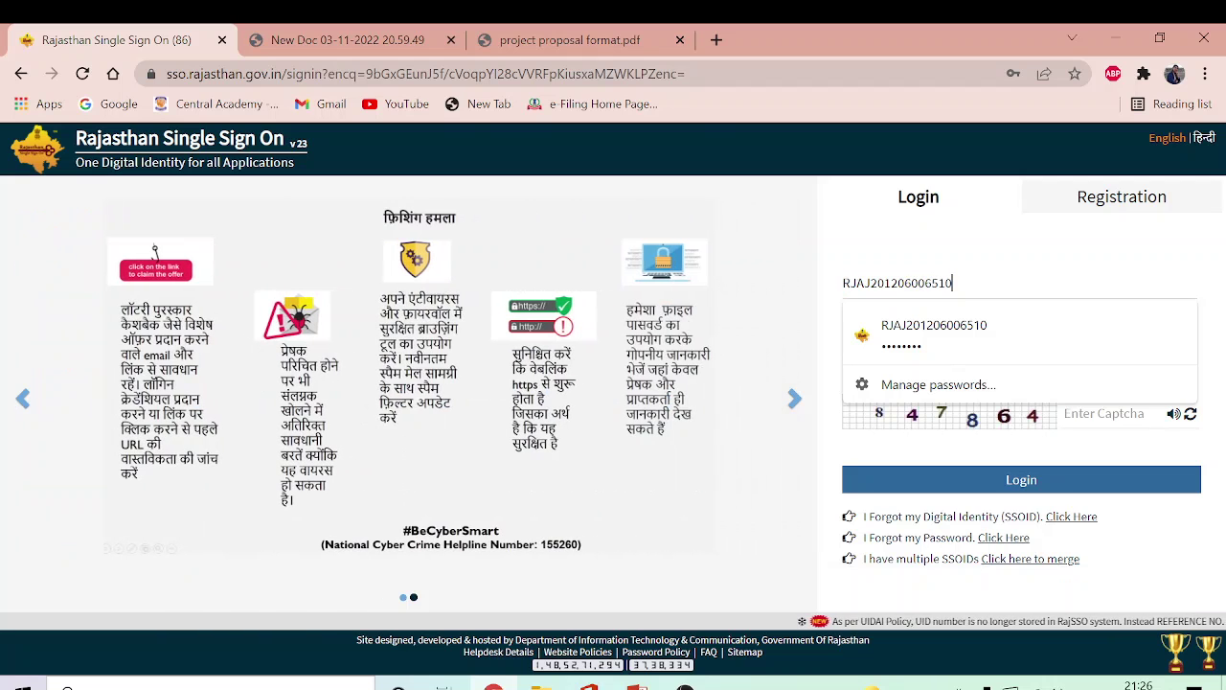
key("BackSpace")
key("BackSpace")
key("BackSpace")
key("BackSpace")
key("BackSpace")
key("BackSpace")
key("BackSpace")
key("BackSpace")
key("BackSpace")
key("BackSpace")
key("BackSpace")
key("BackSpace")
key("BackSpace")
key("BackSpace")
key("BackSpace")
key("BackSpace")
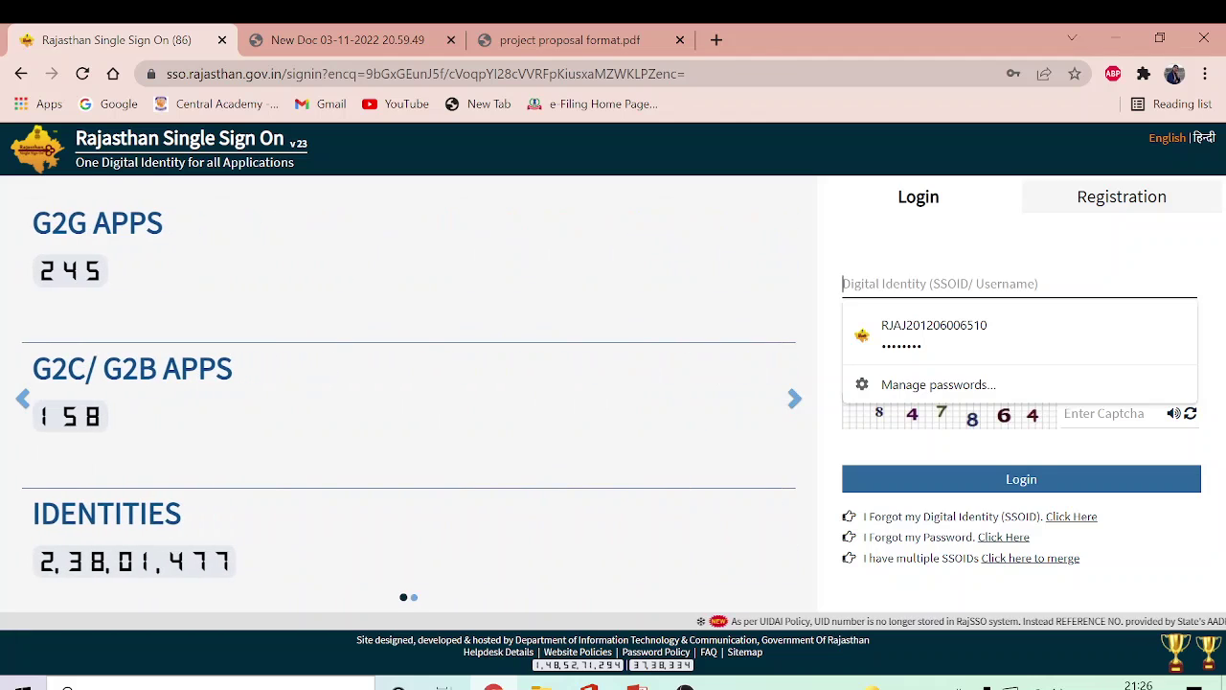
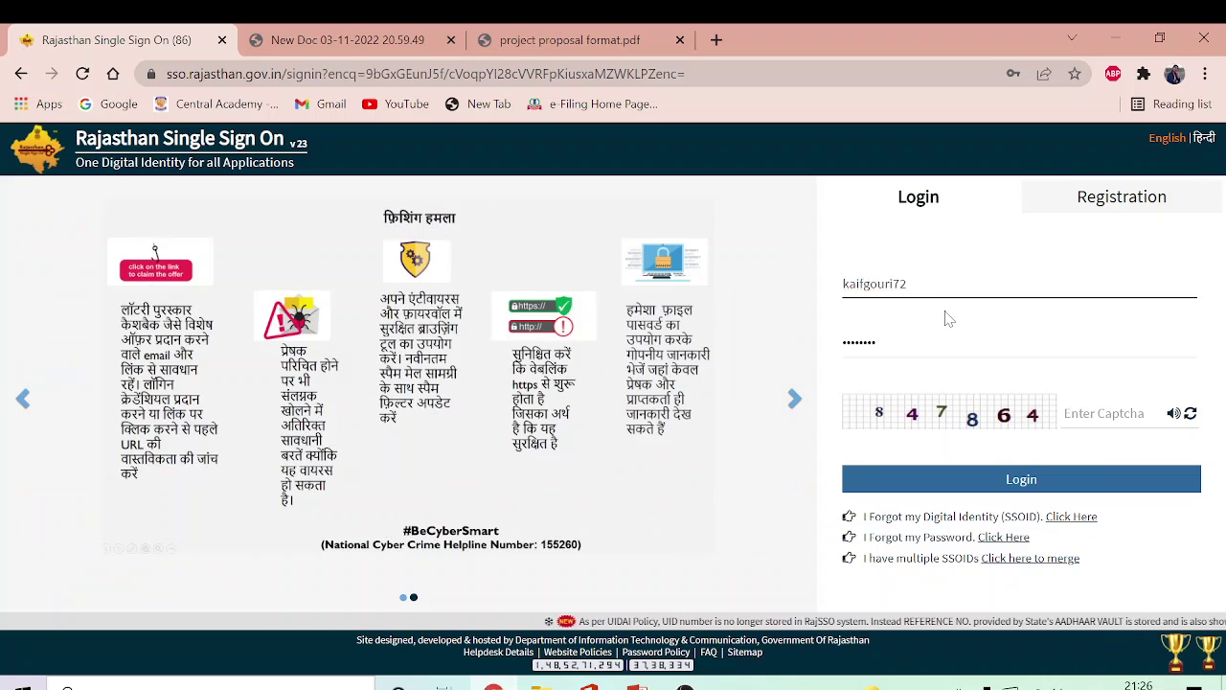
Step: Re-enter the account password and type the captcha code
key("Tab")
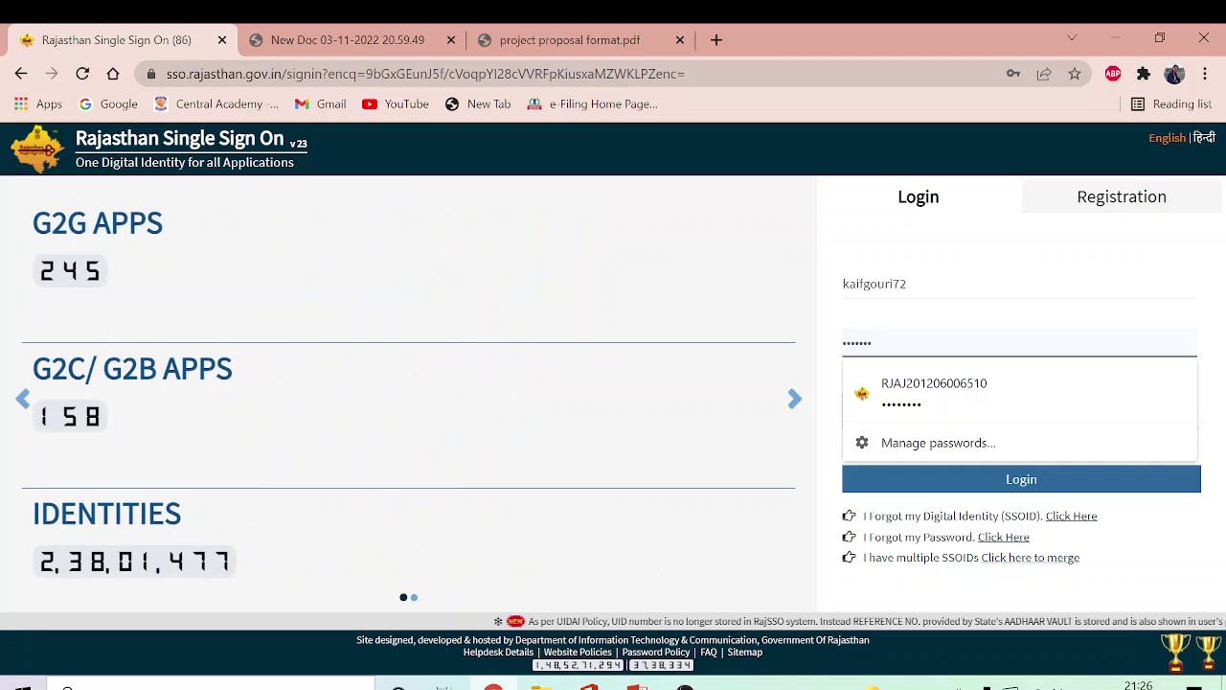
key("BackSpace")
key("BackSpace")
key("BackSpace")
key("BackSpace")
key("BackSpace")
key("BackSpace")
key("BackSpace")
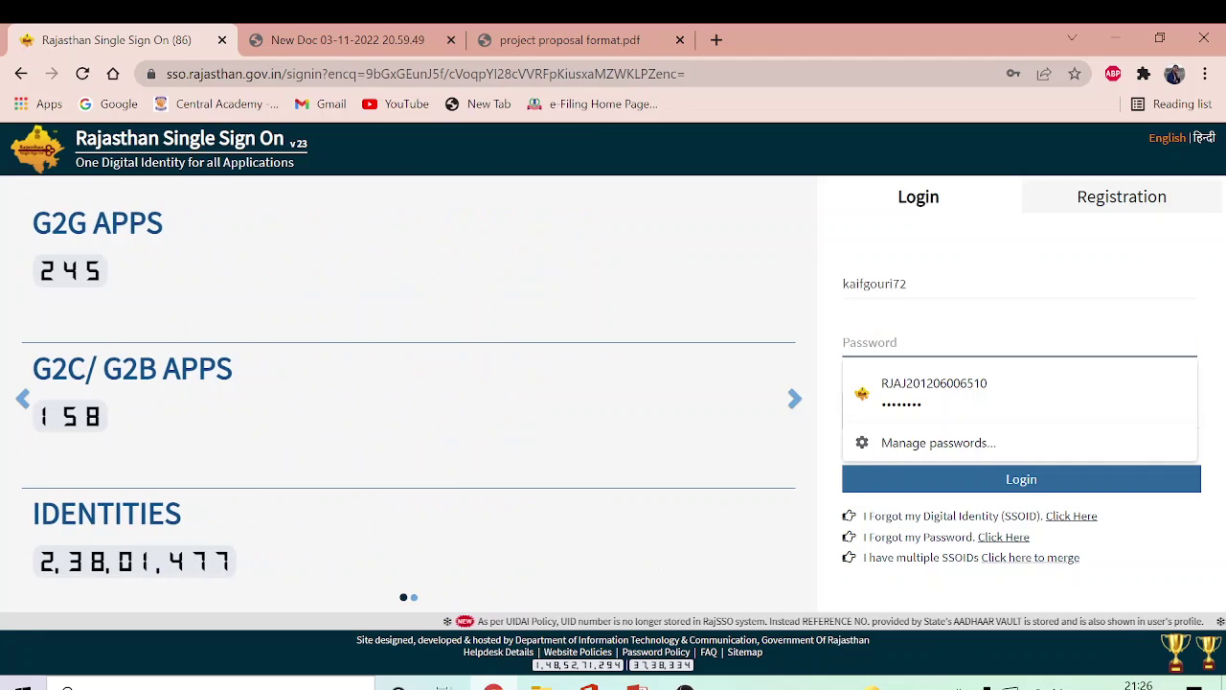
type("••••")
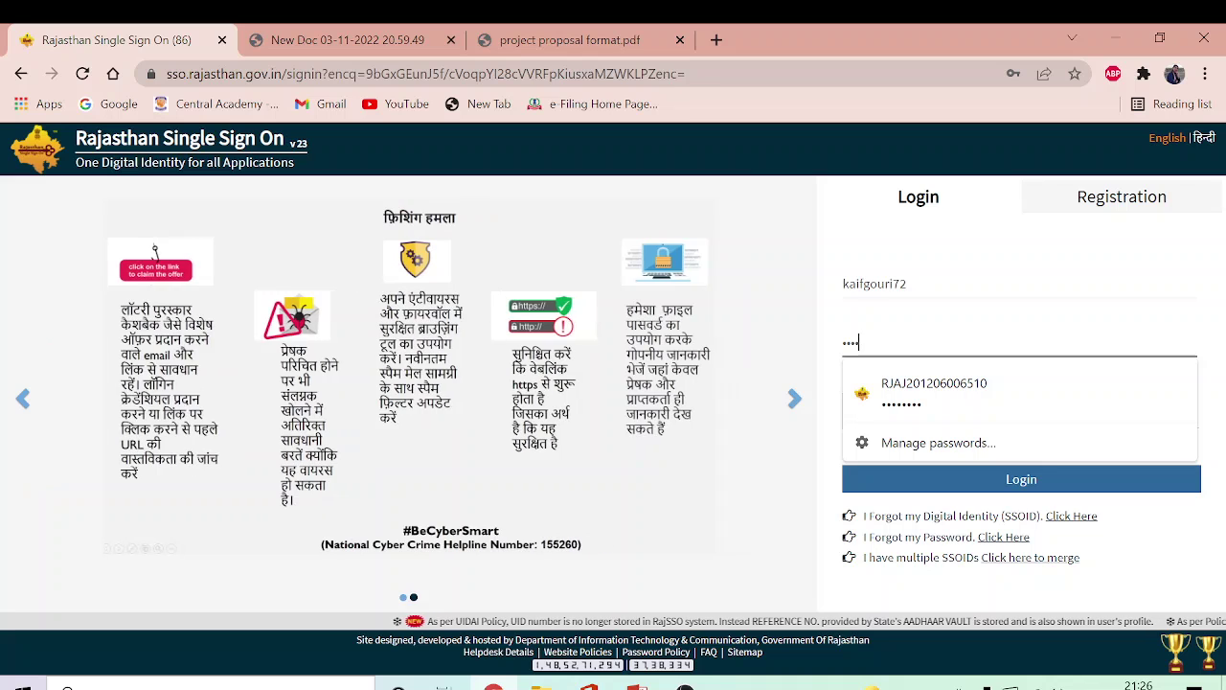
type("••••")
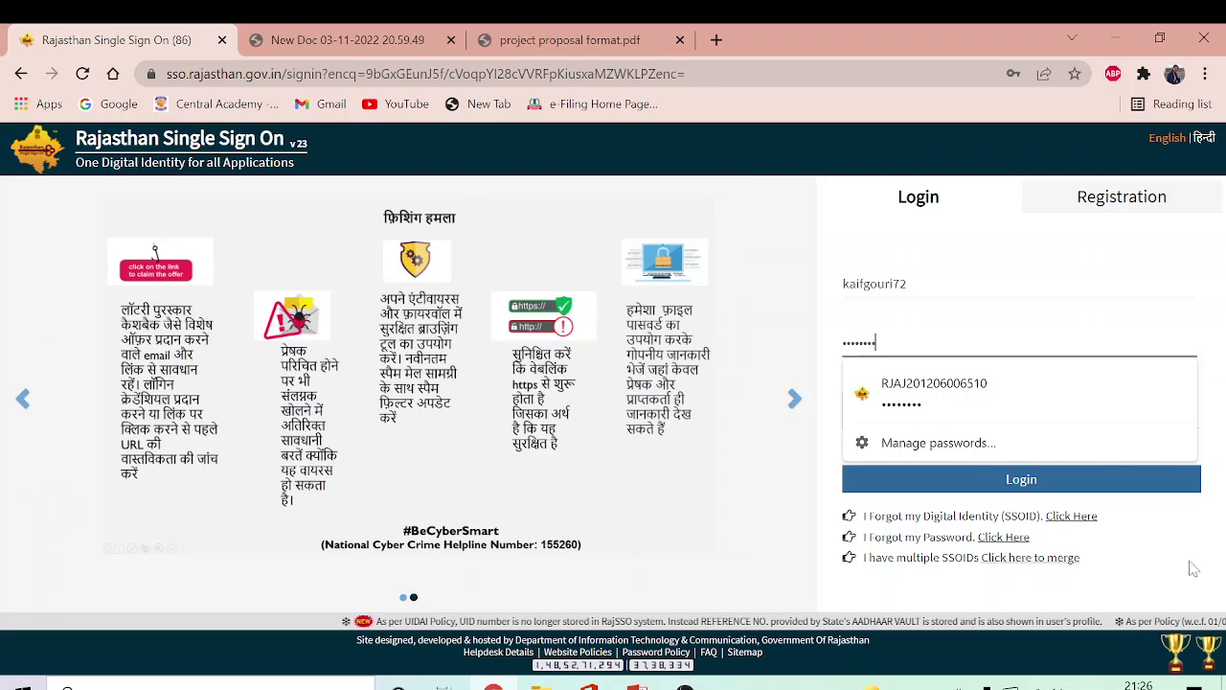
key("Tab")
left_click(1102, 413)
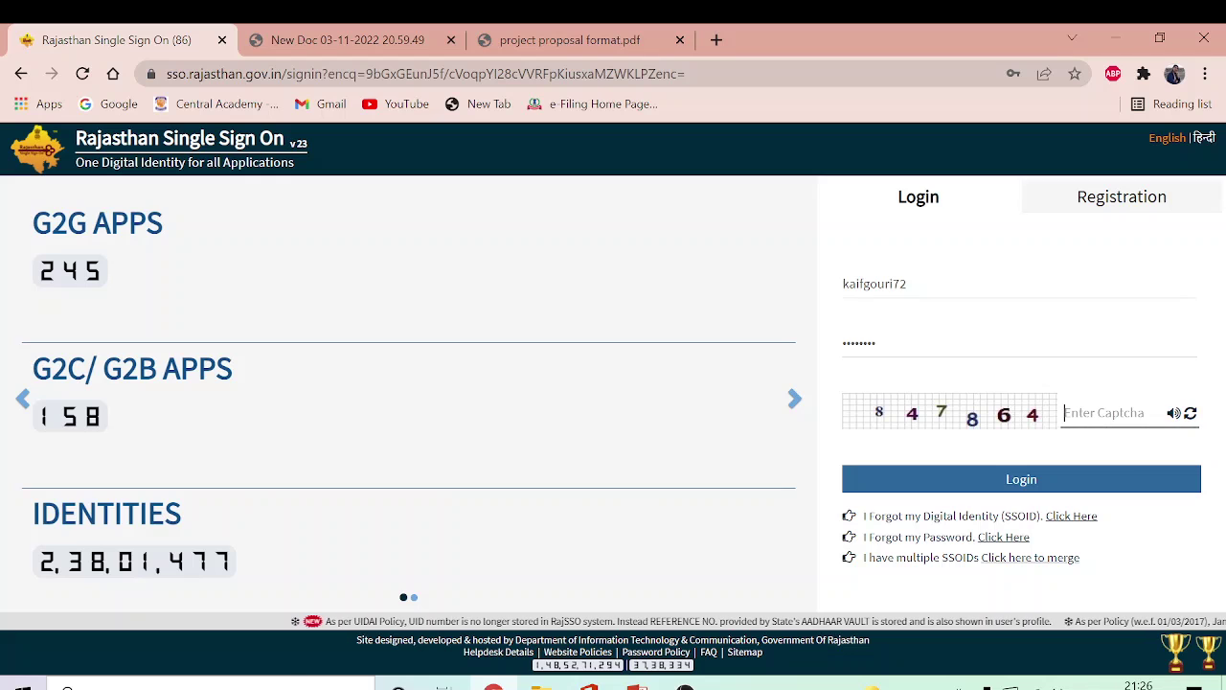
type("8")
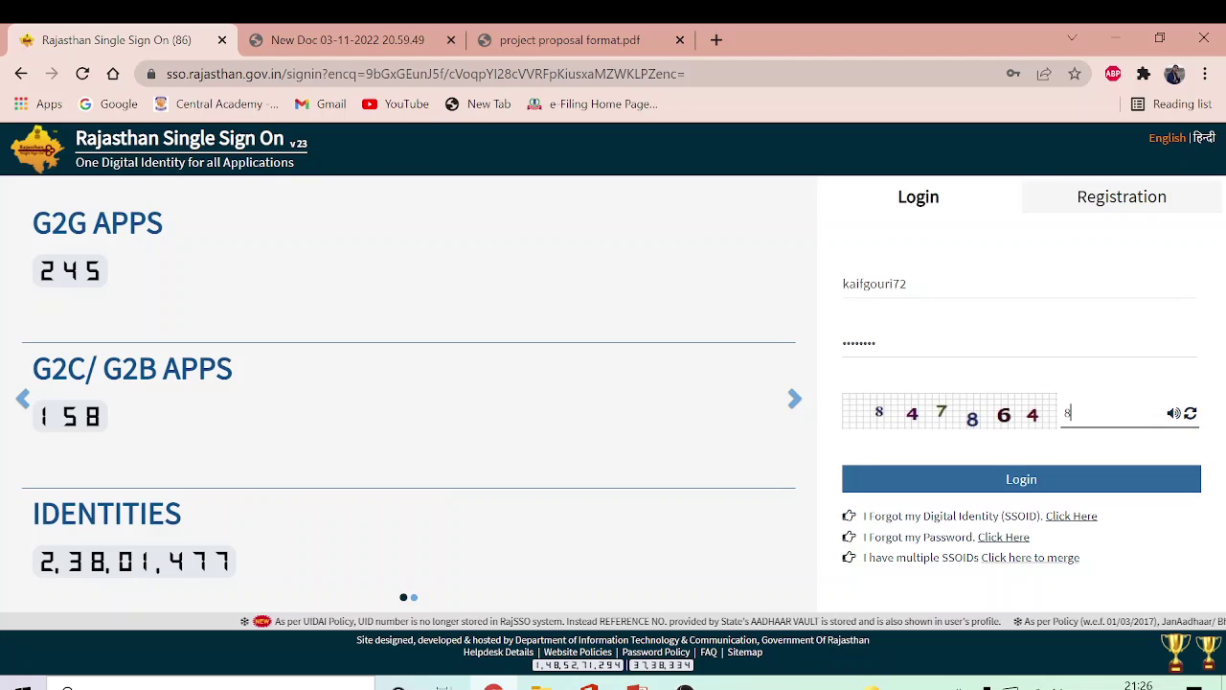
type("4")
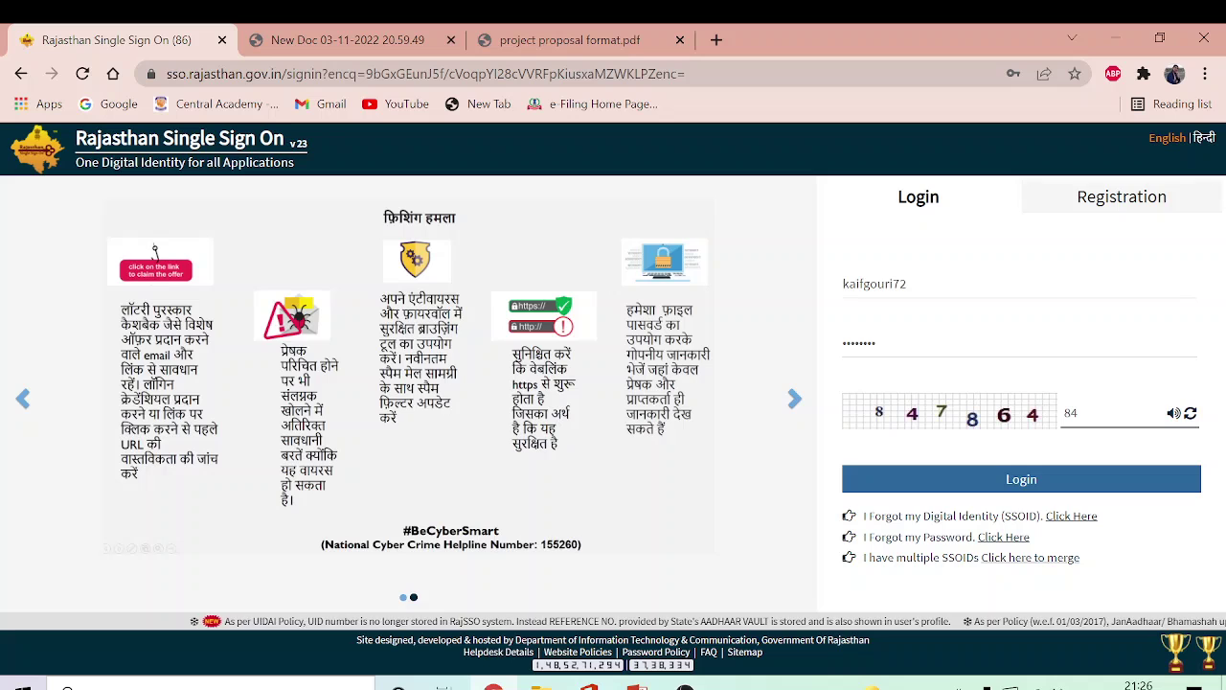
type("7")
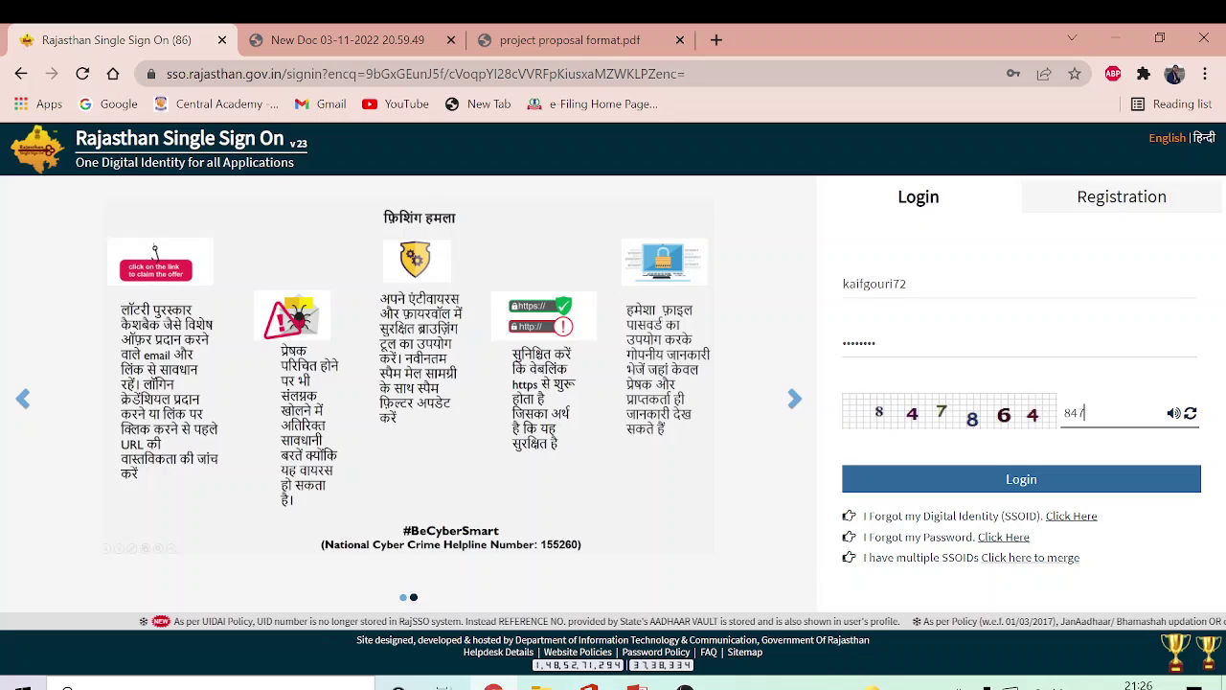
type("8")
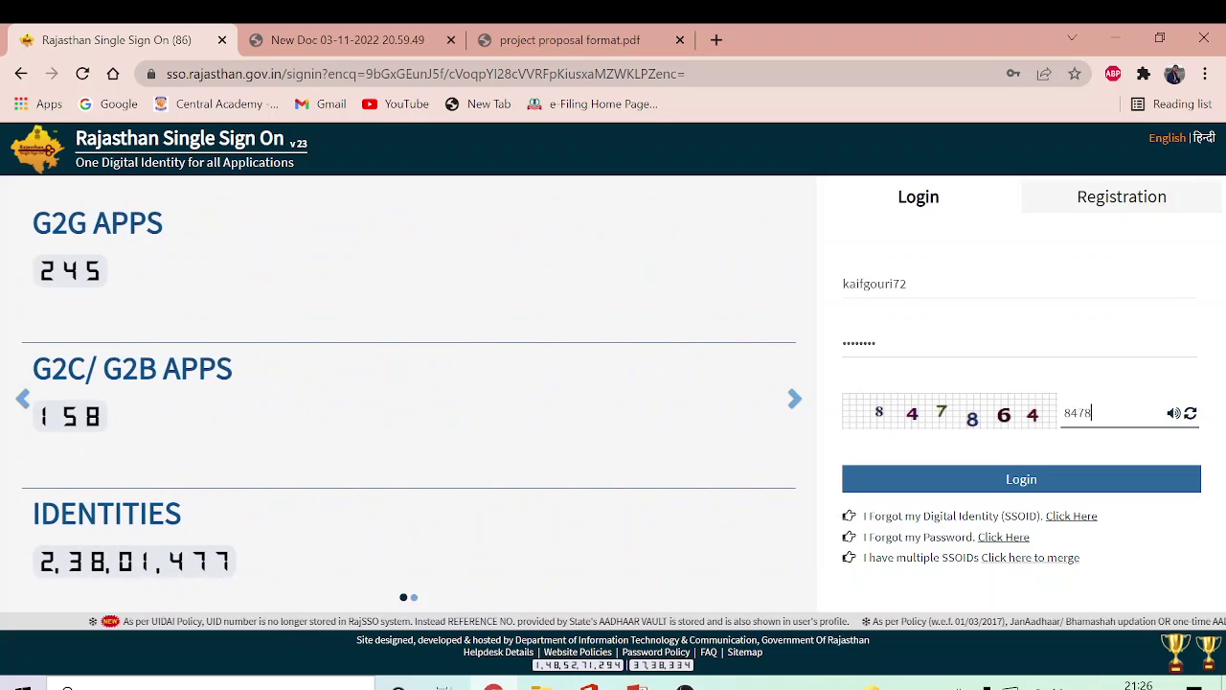
type("6")
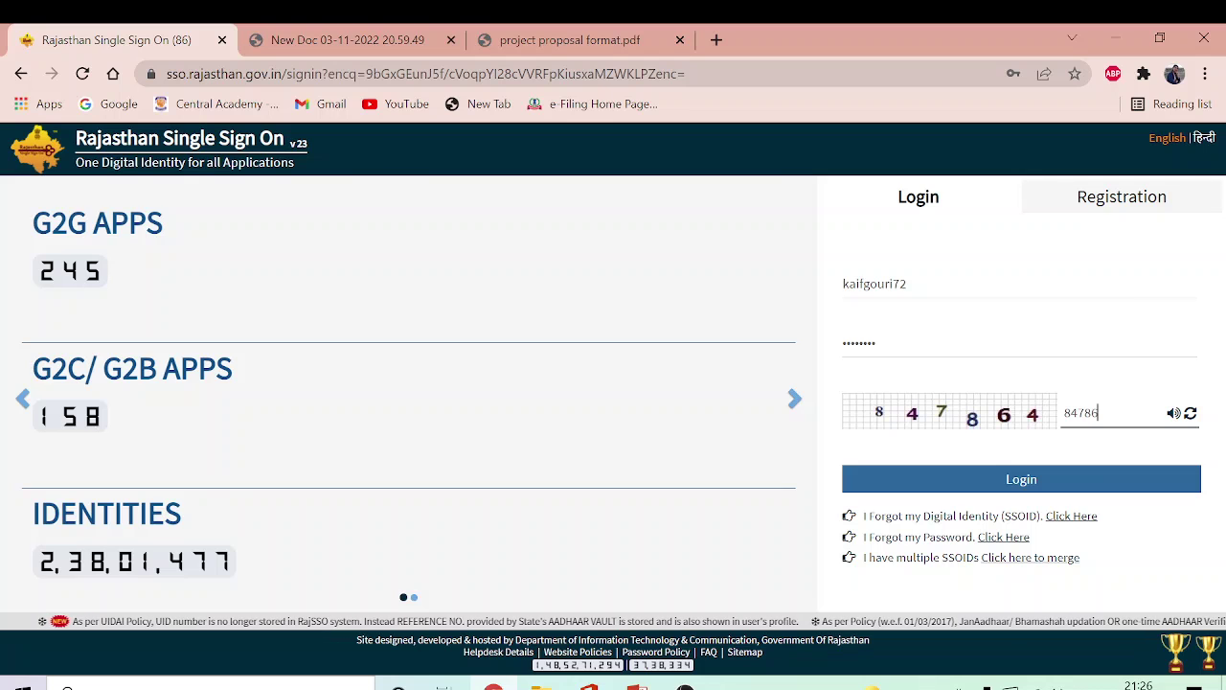
type("4")
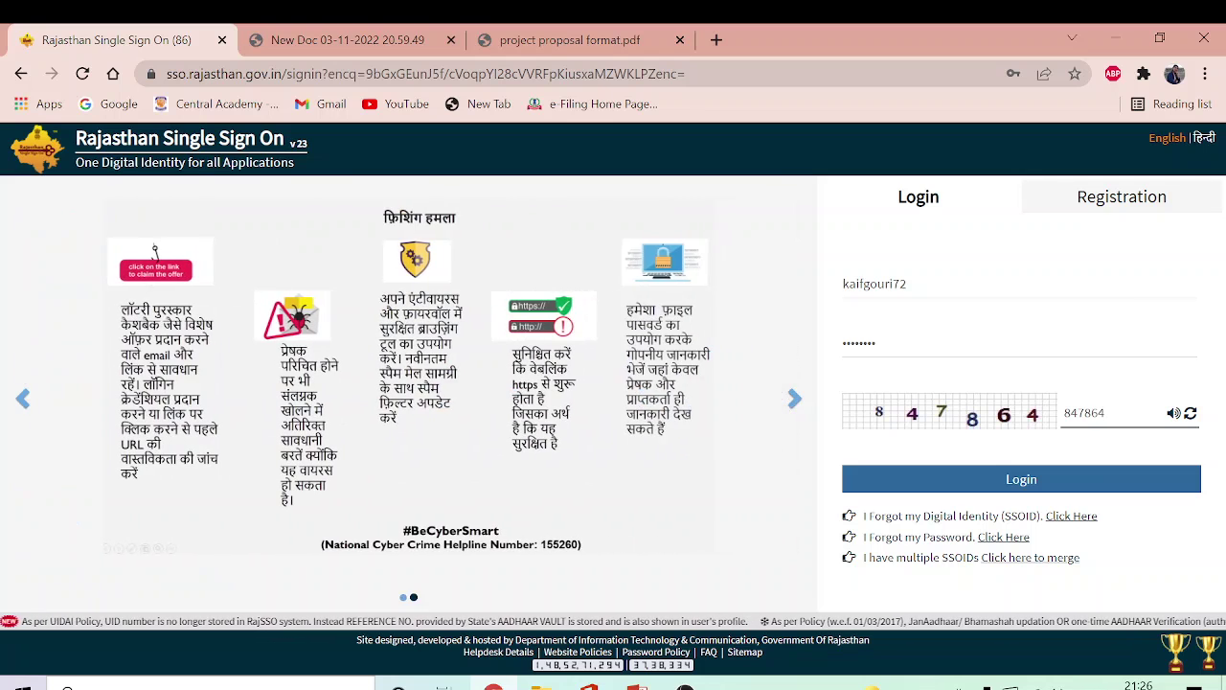
Step: Log in through Rajasthan SSO and open the iStart student dashboard
left_click(1095, 474)
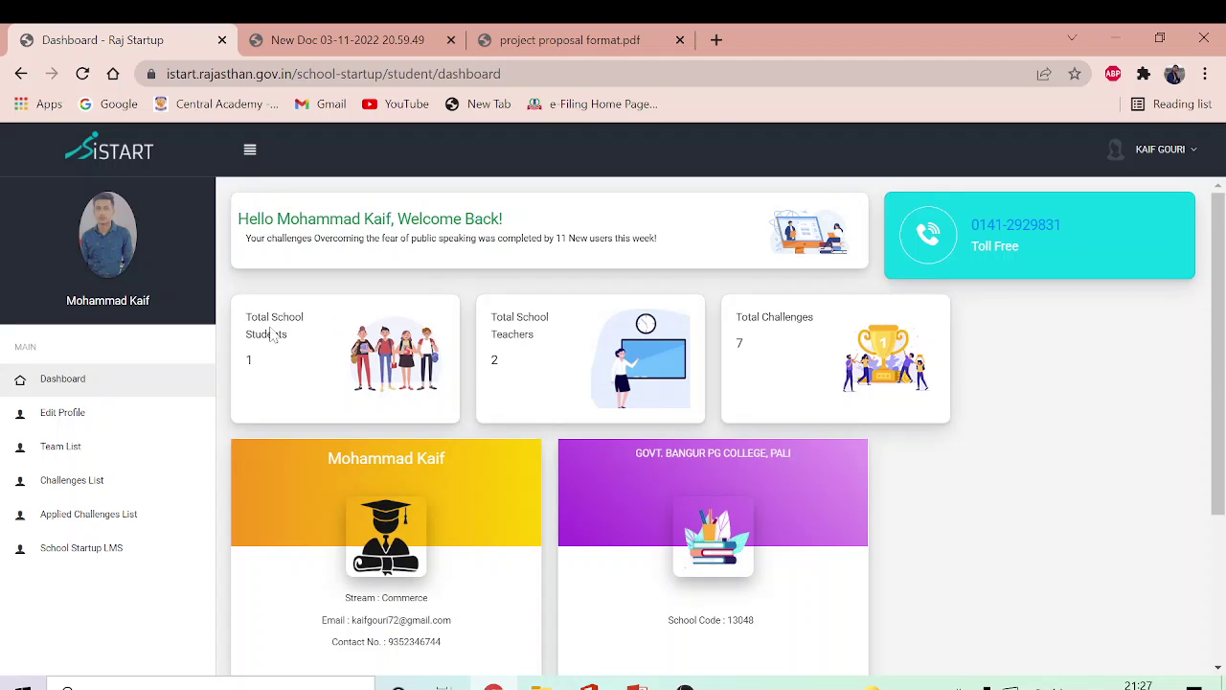
left_click(105, 247)
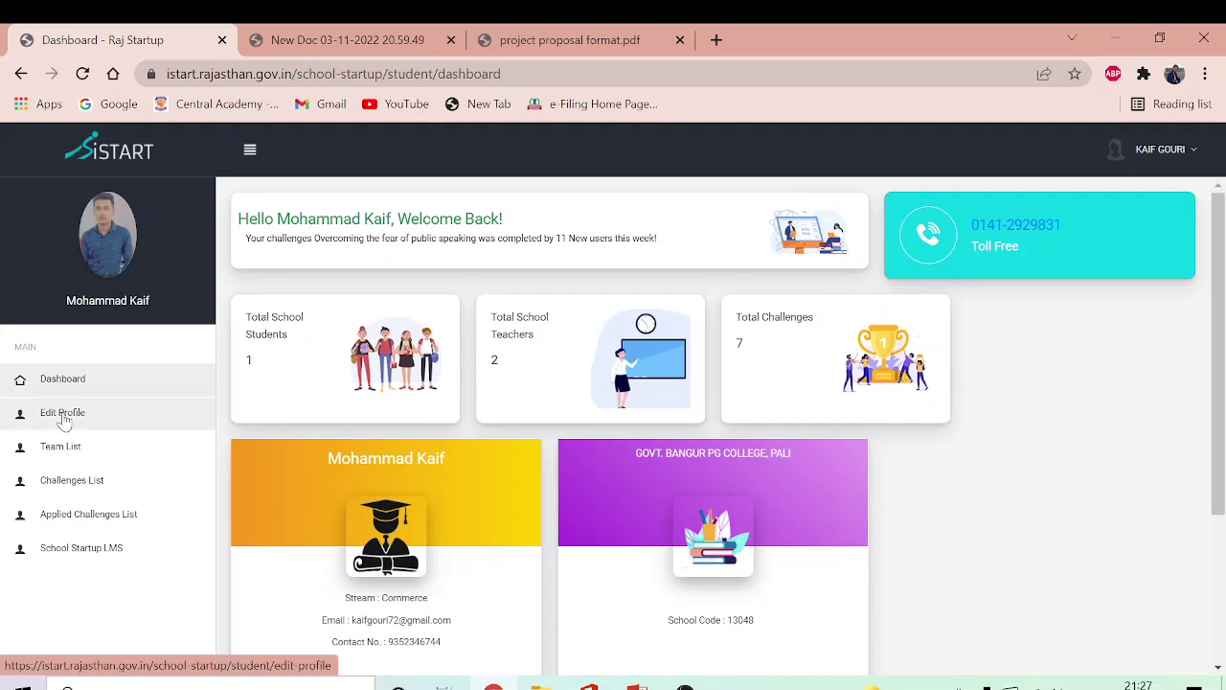
Step: Go from Edit Profile to the empty Team List page
left_click(63, 414)
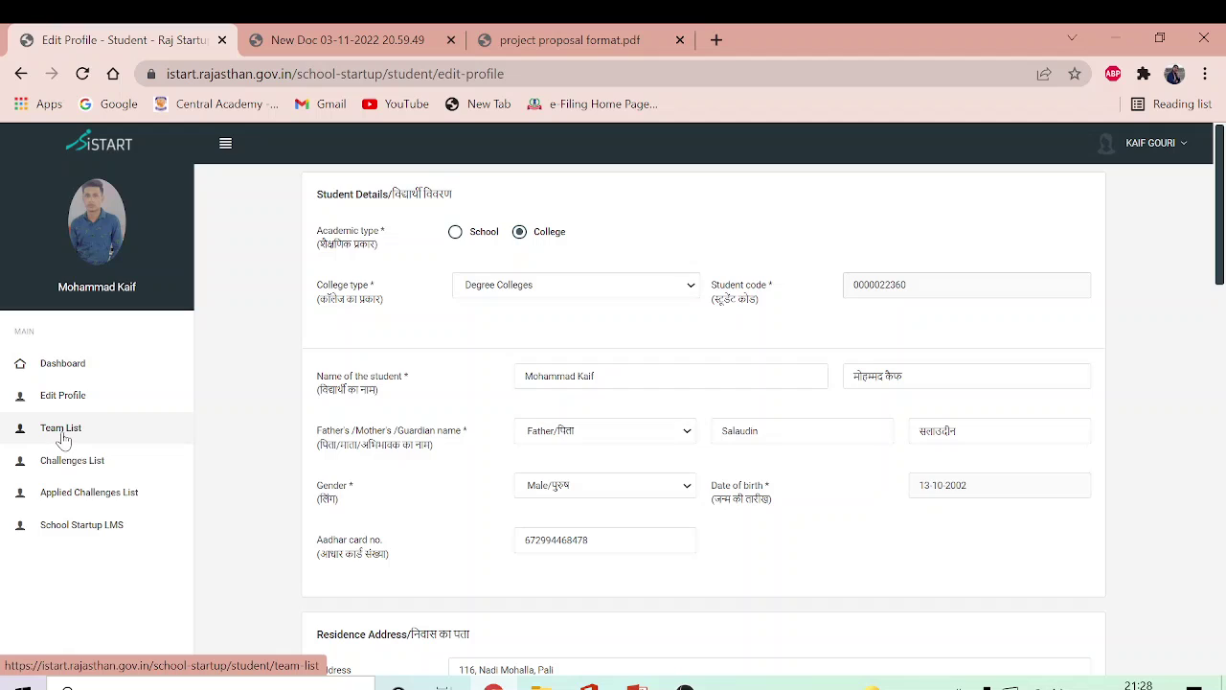
left_click(60, 430)
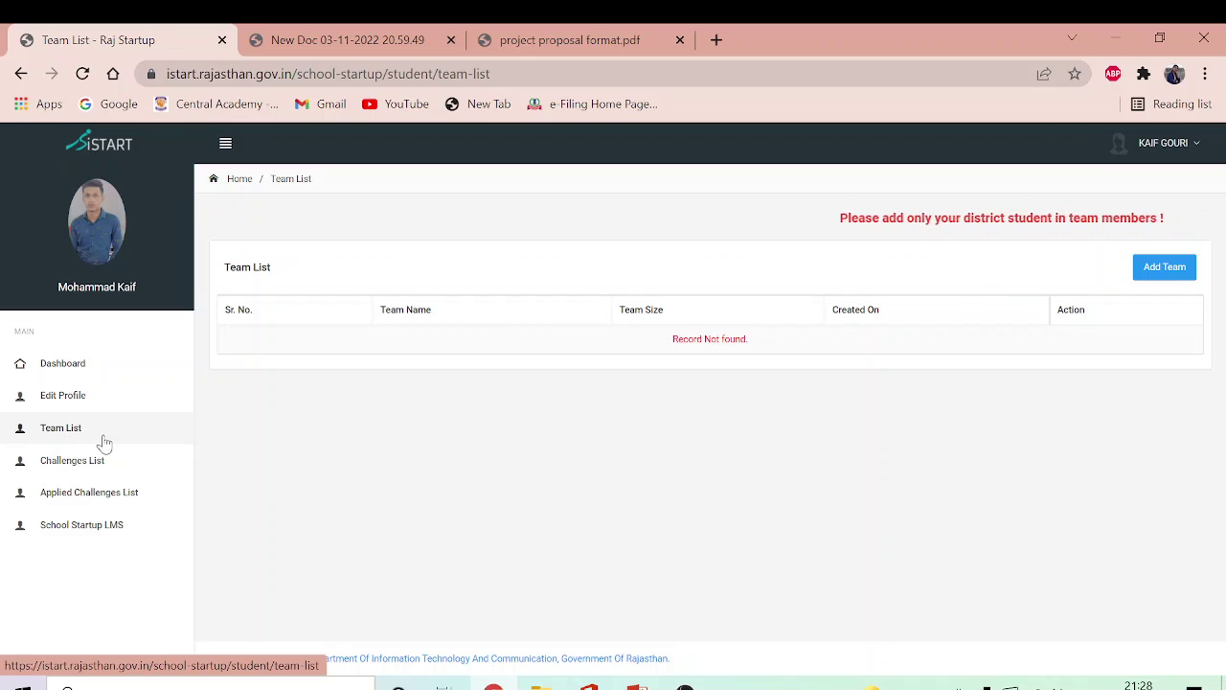
Step: Start a new team with Add Team and pick team size 2
left_click(1171, 274)
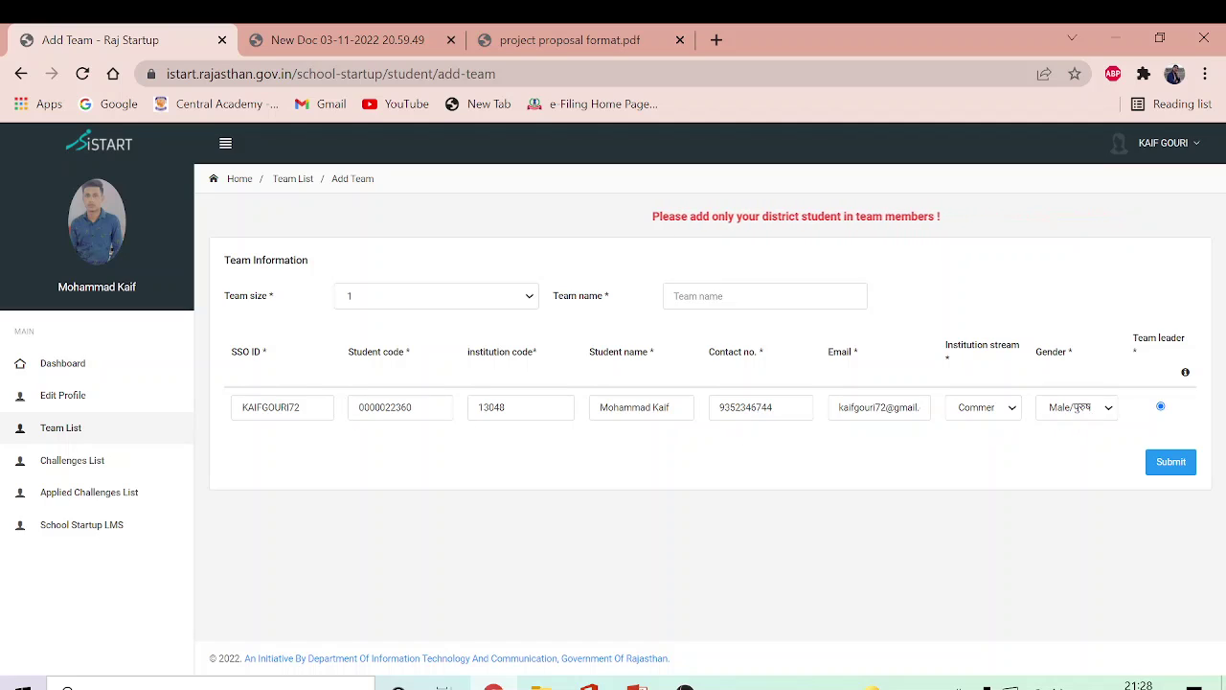
left_click(530, 299)
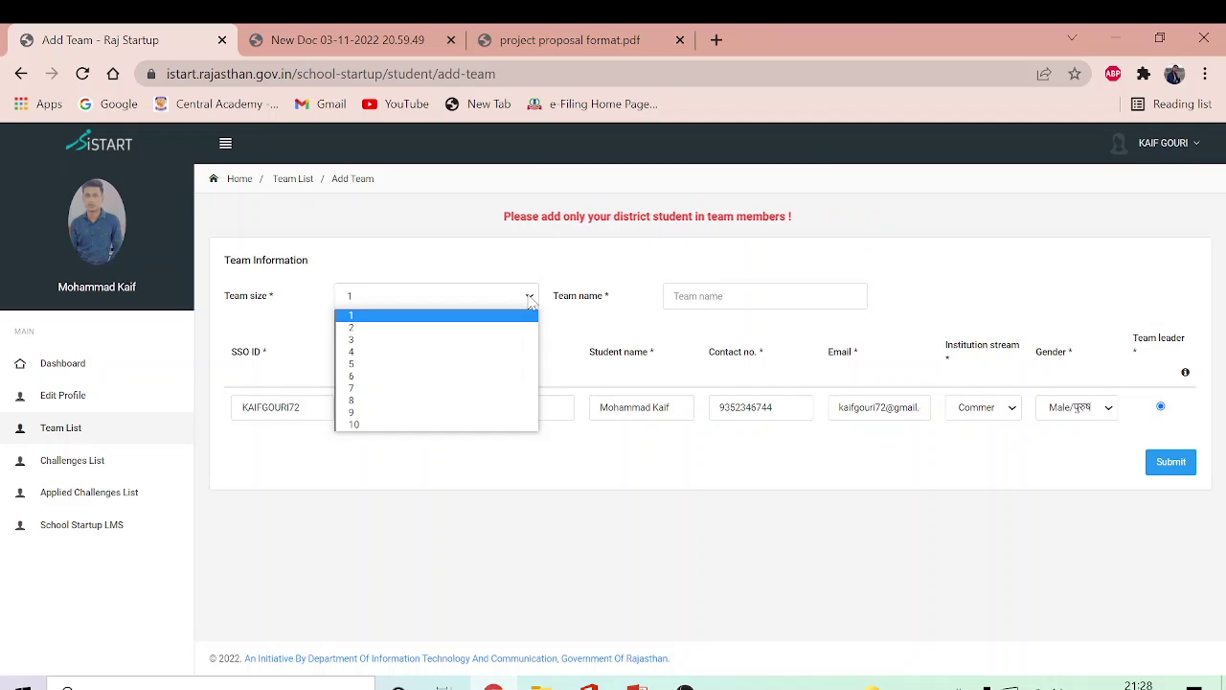
left_click(404, 331)
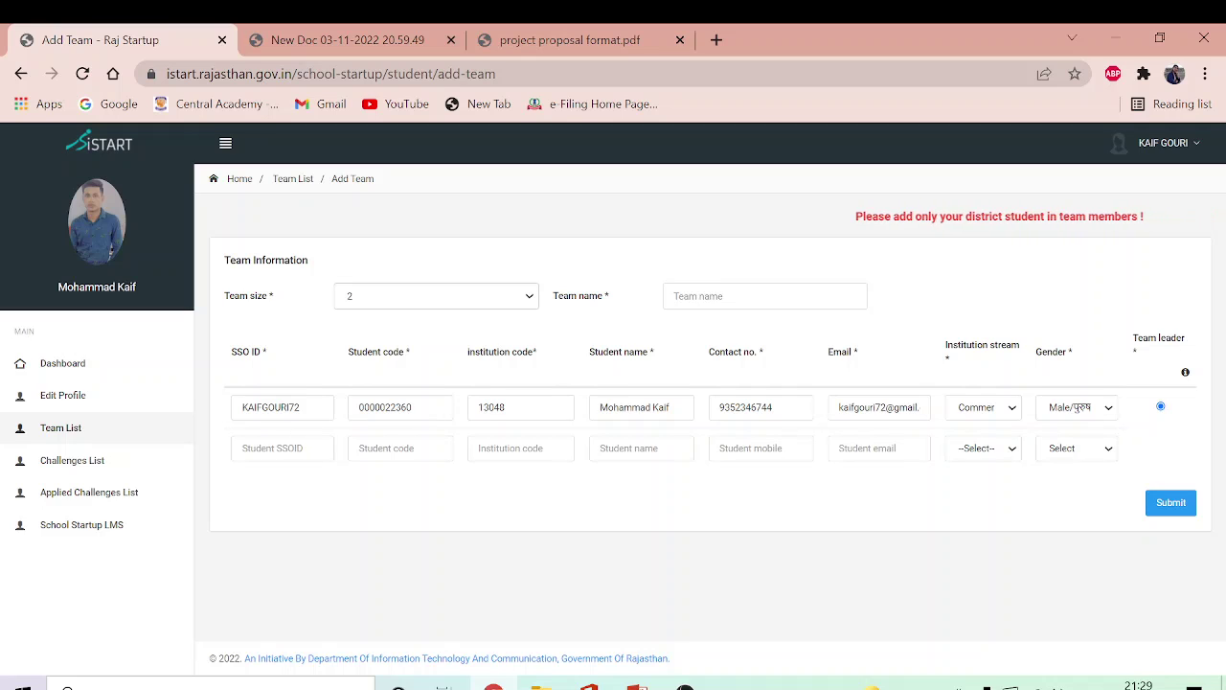
Step: Change team size to 4, then back to 1, and submit without a team name
left_click(518, 303)
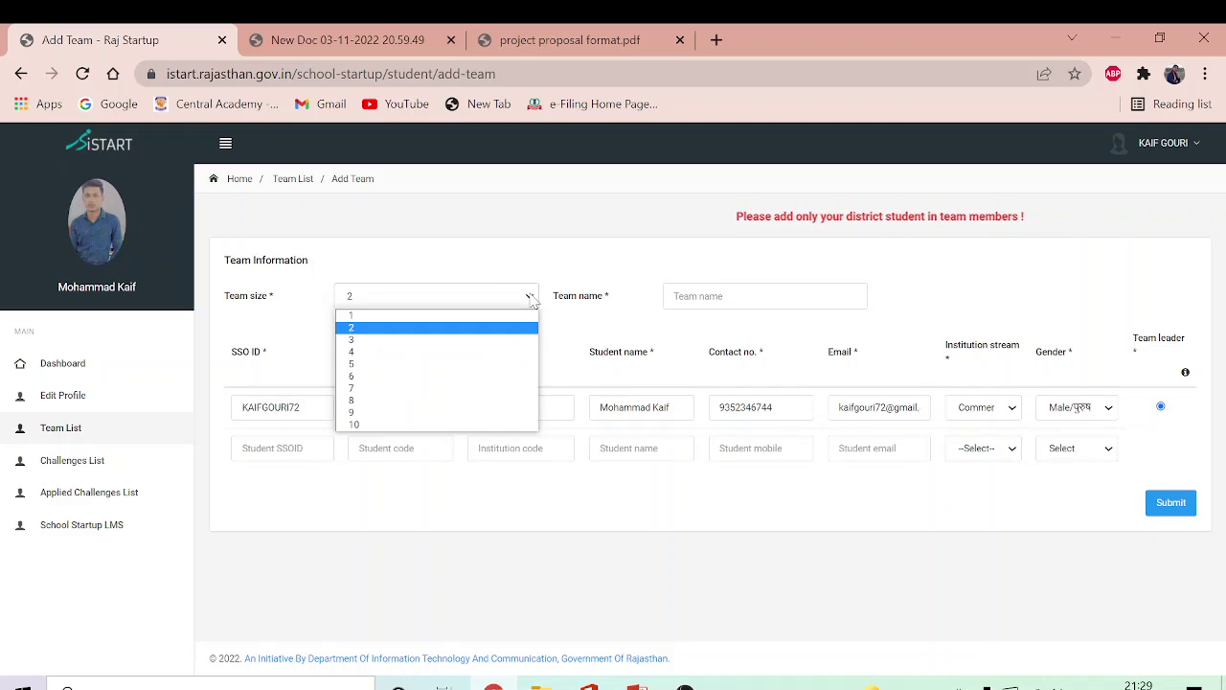
left_click(470, 351)
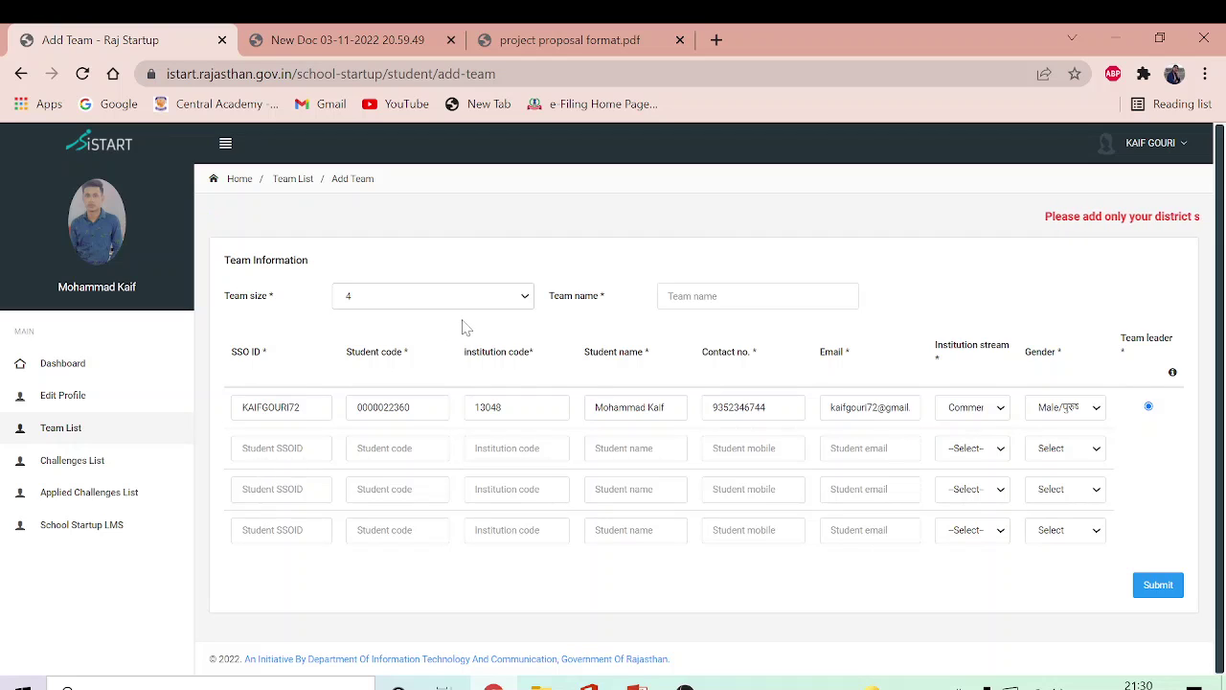
left_click(524, 296)
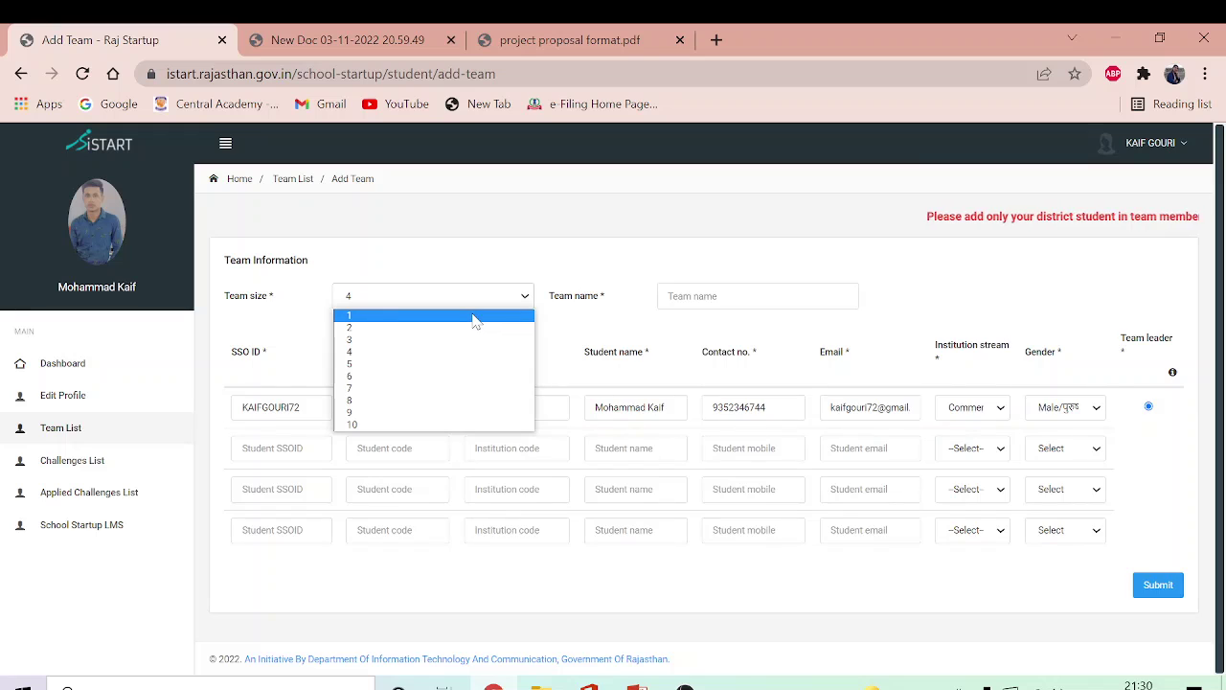
left_click(486, 316)
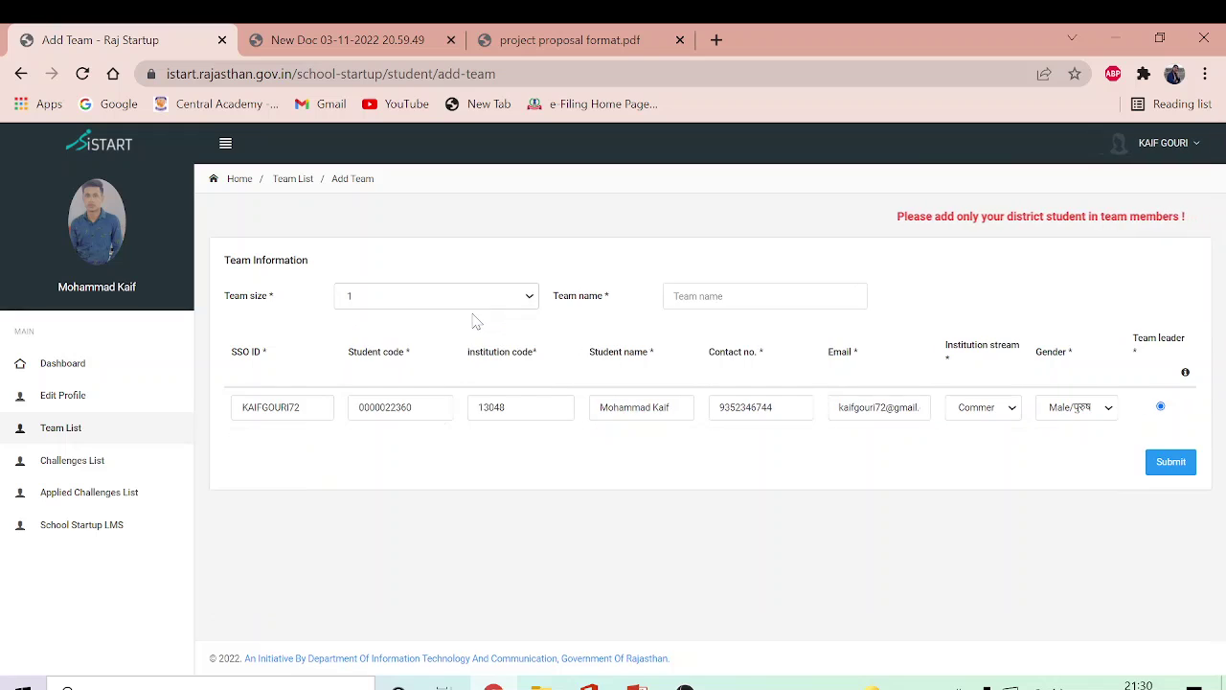
left_click(1174, 463)
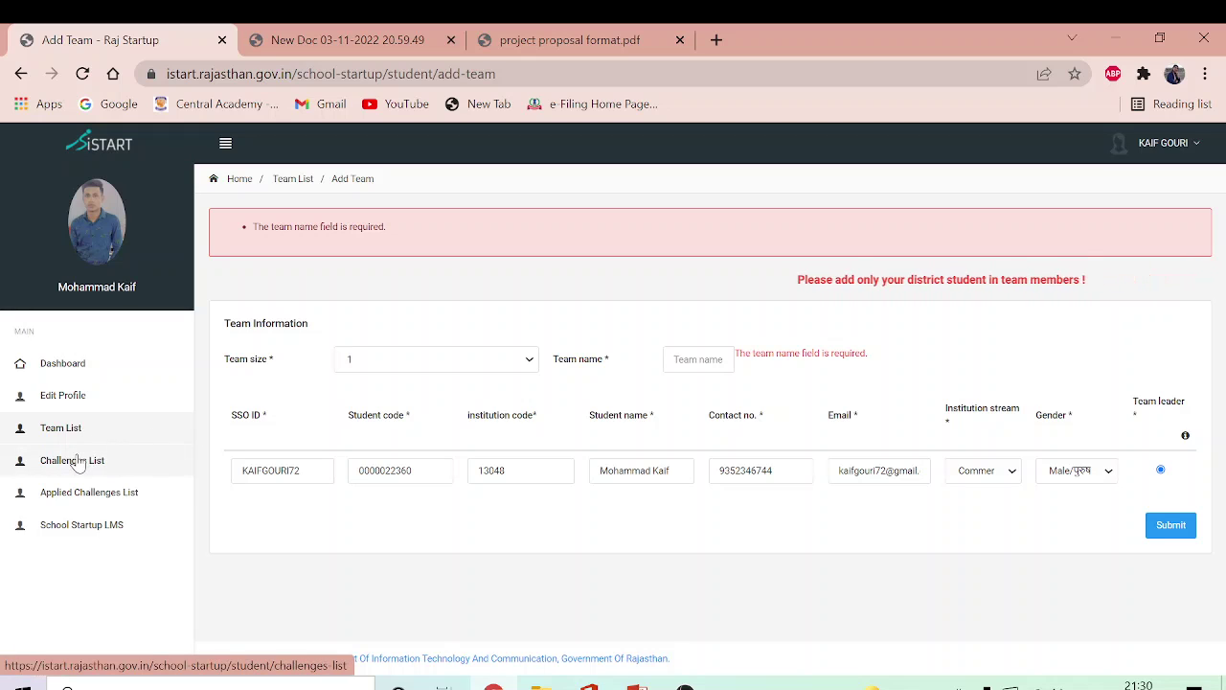
Step: Open Challenges List and scroll through the challenge cards, then back to the top
left_click(79, 461)
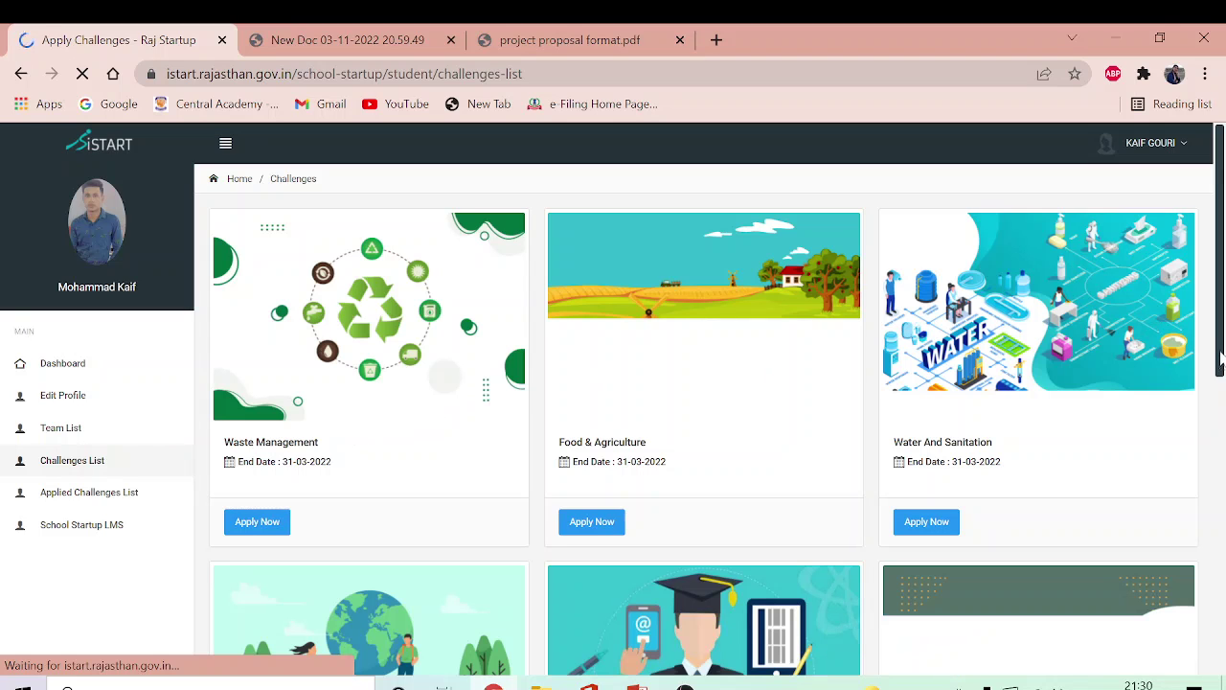
scroll(1220, 379, "down", 1)
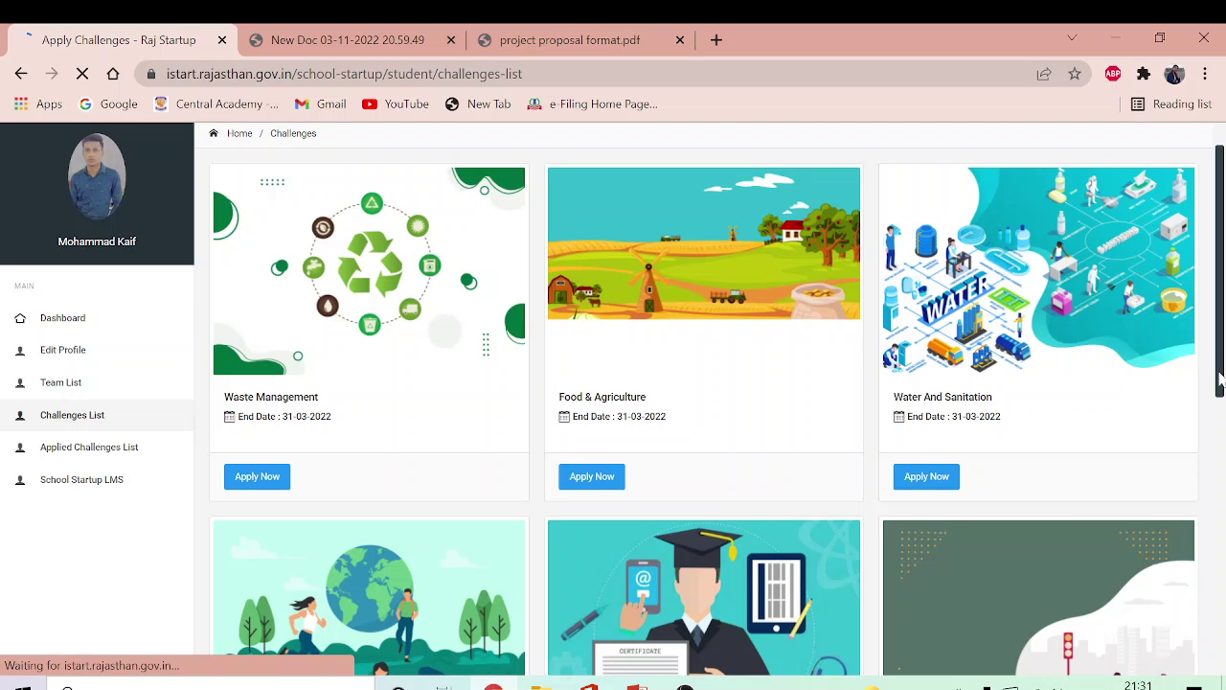
left_click_drag(1219, 384, 1222, 640)
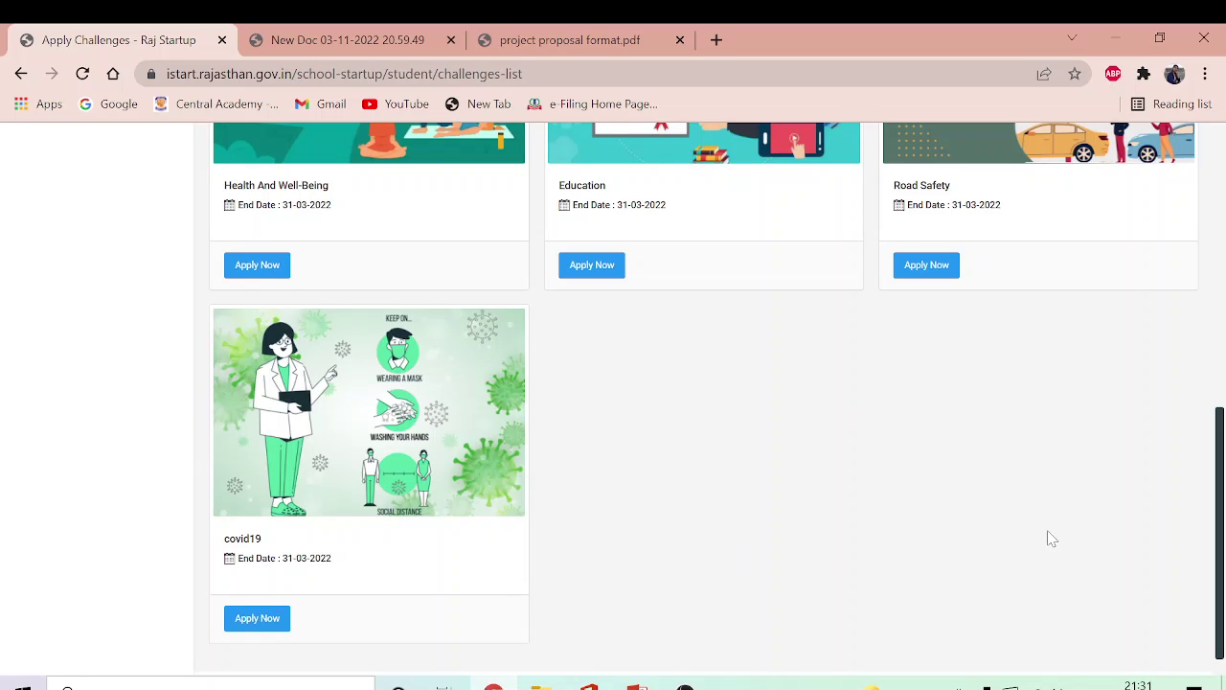
left_click_drag(1222, 482, 1223, 196)
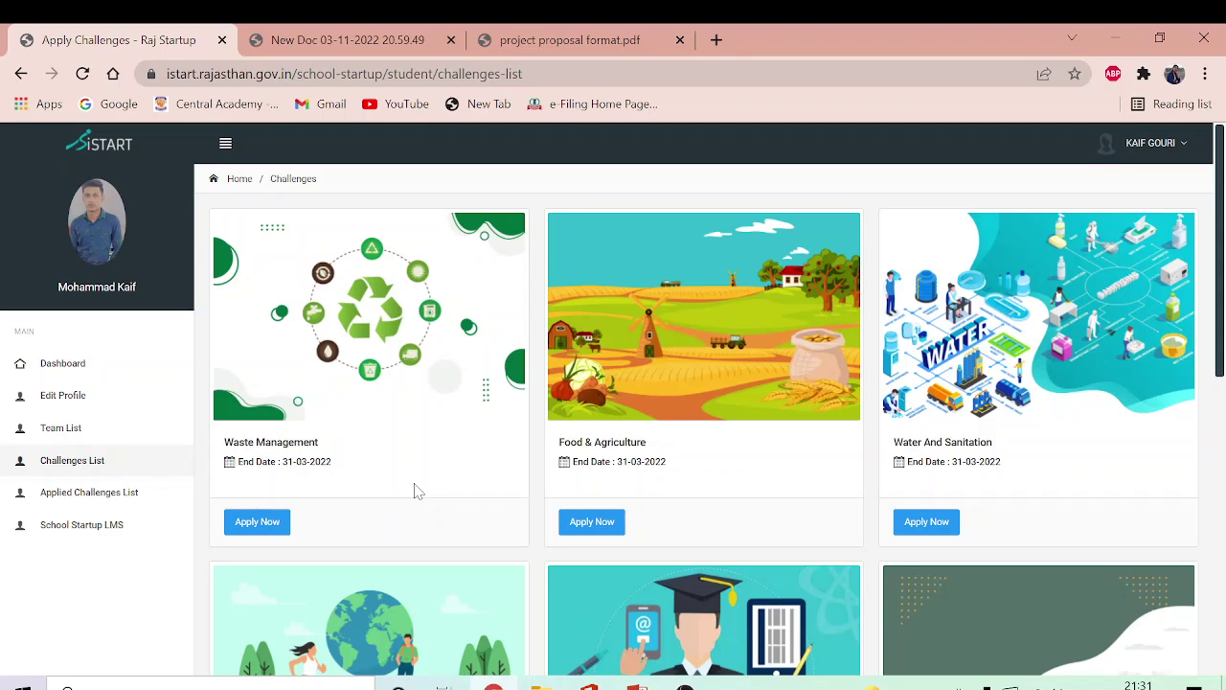
mouse_move(493, 686)
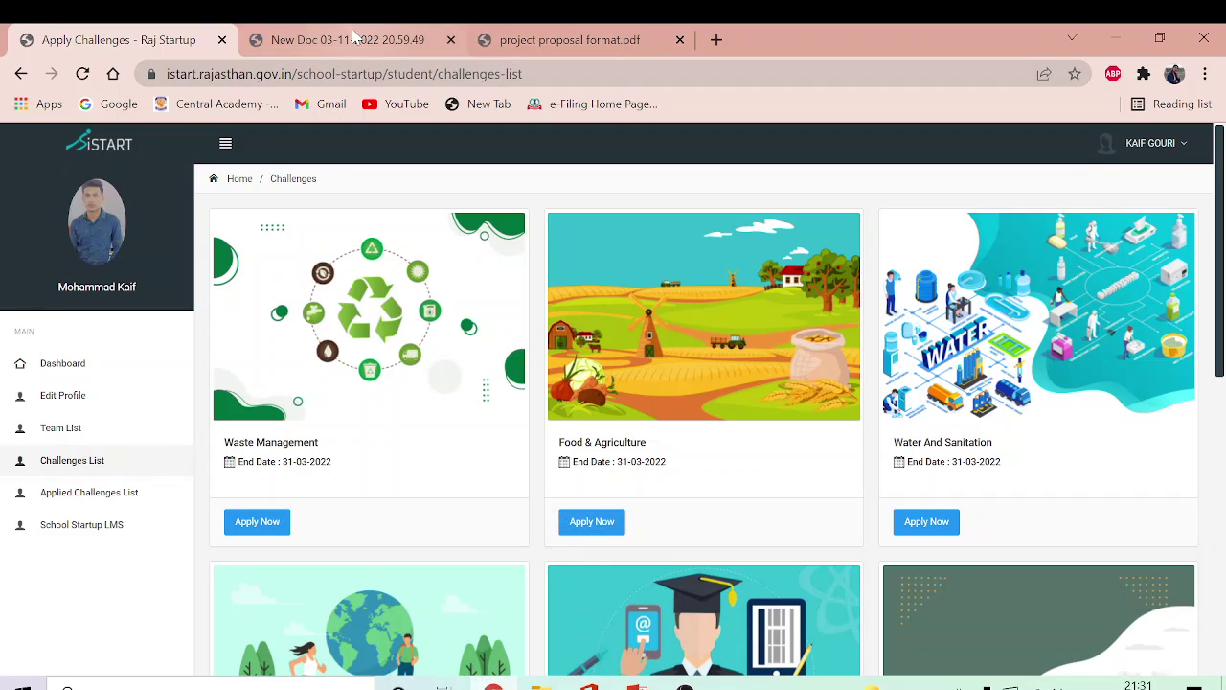
Step: Switch to the project proposal format.pdf and scroll it slightly down
left_click(581, 48)
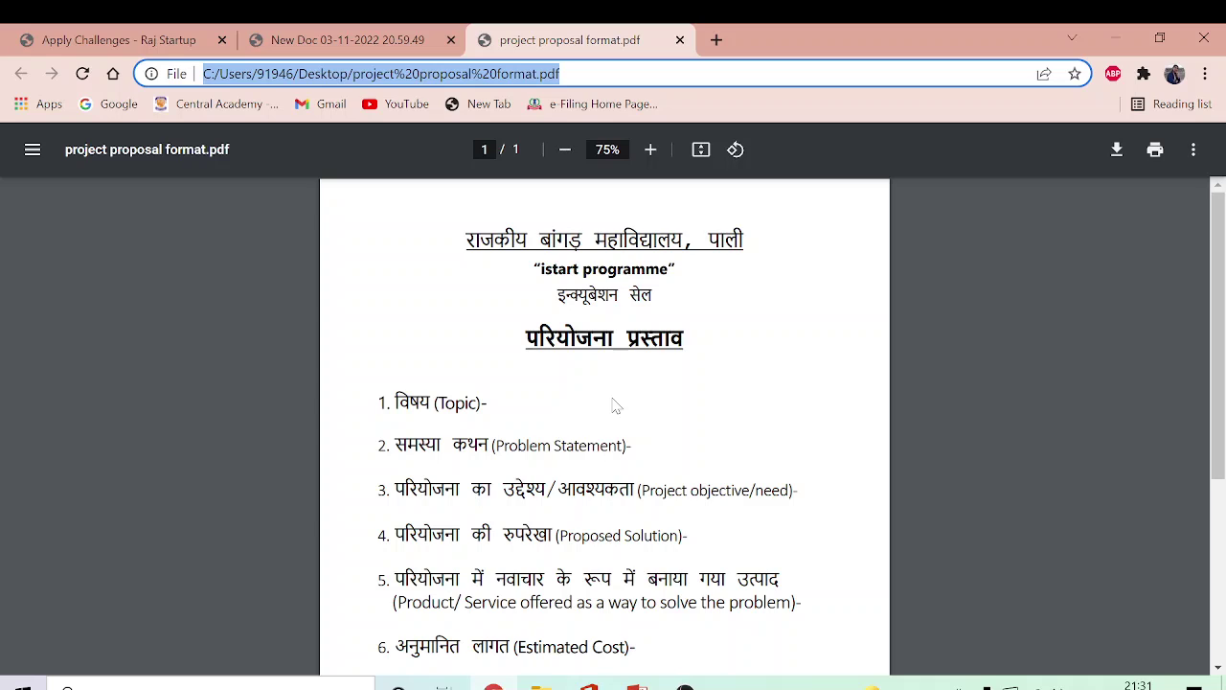
left_click(1217, 291)
left_click_drag(1216, 290, 1221, 308)
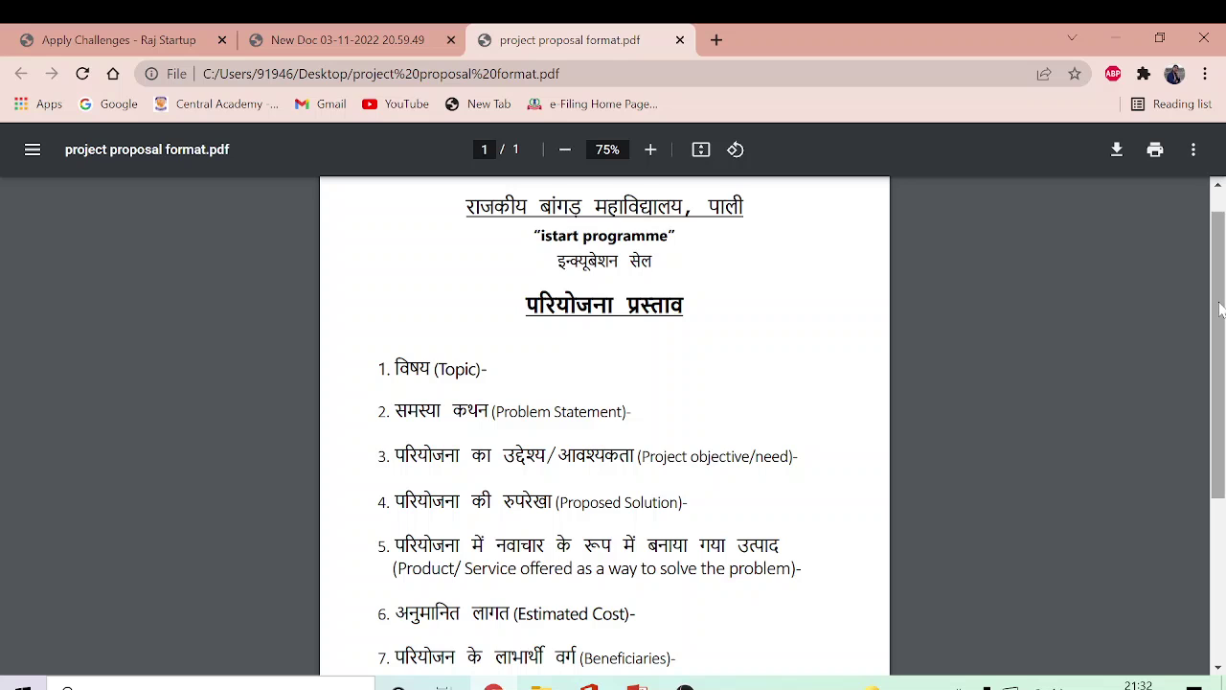
left_click_drag(1220, 309, 1221, 316)
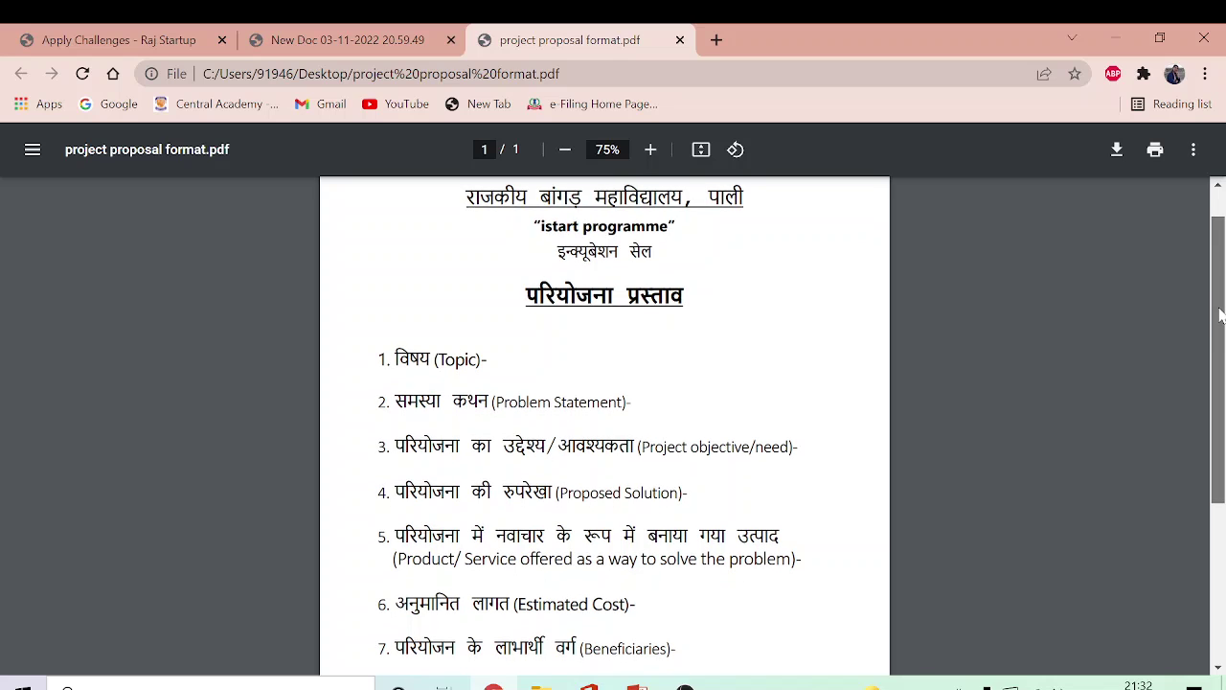
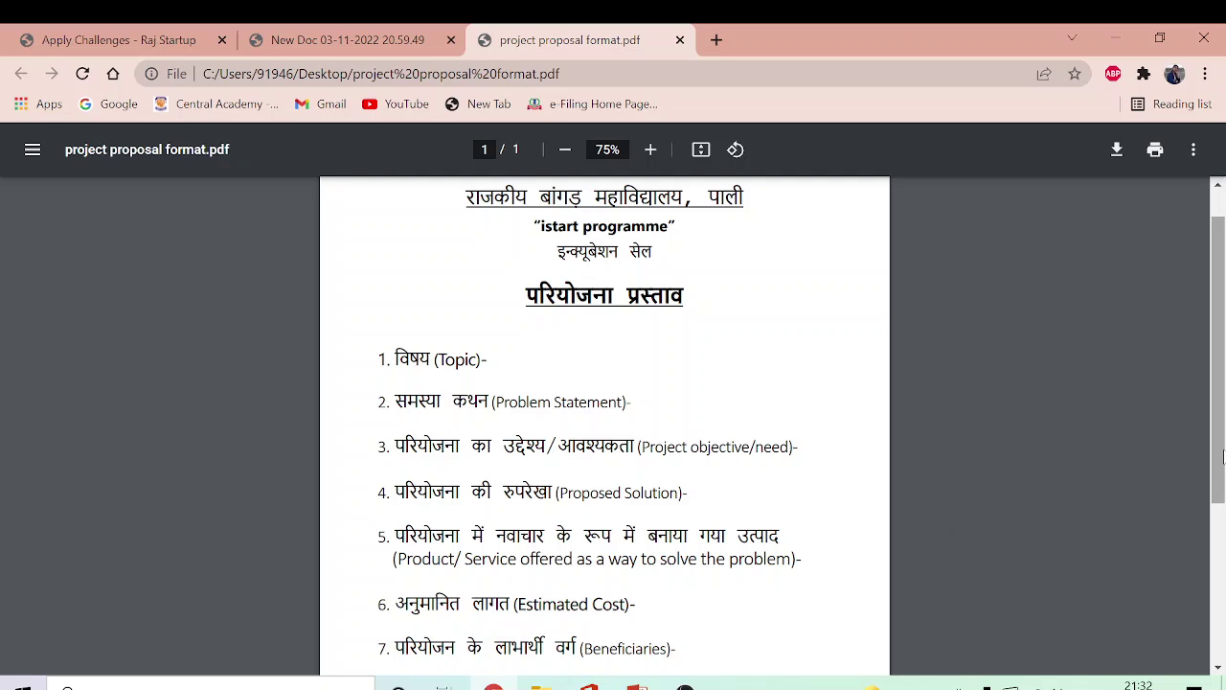
Step: Scroll through the nine headings of the proposal format PDF, then bring up the handwritten sample proposal
left_click_drag(1224, 457, 1224, 554)
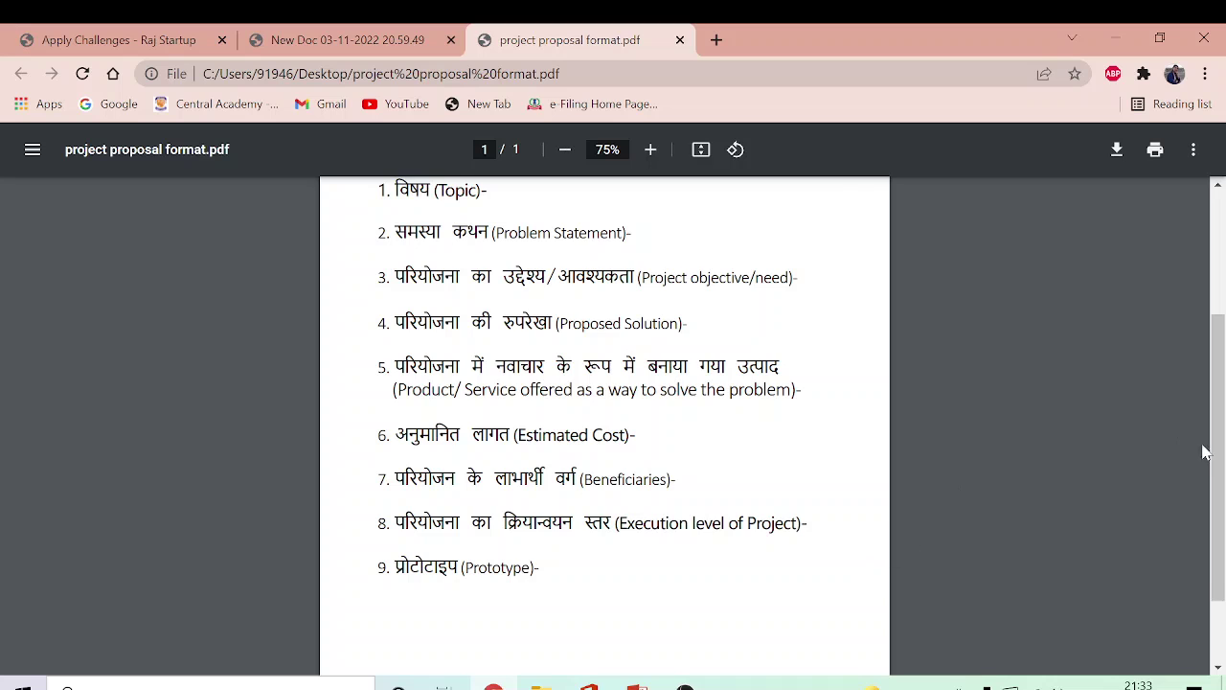
left_click_drag(1223, 461, 1224, 423)
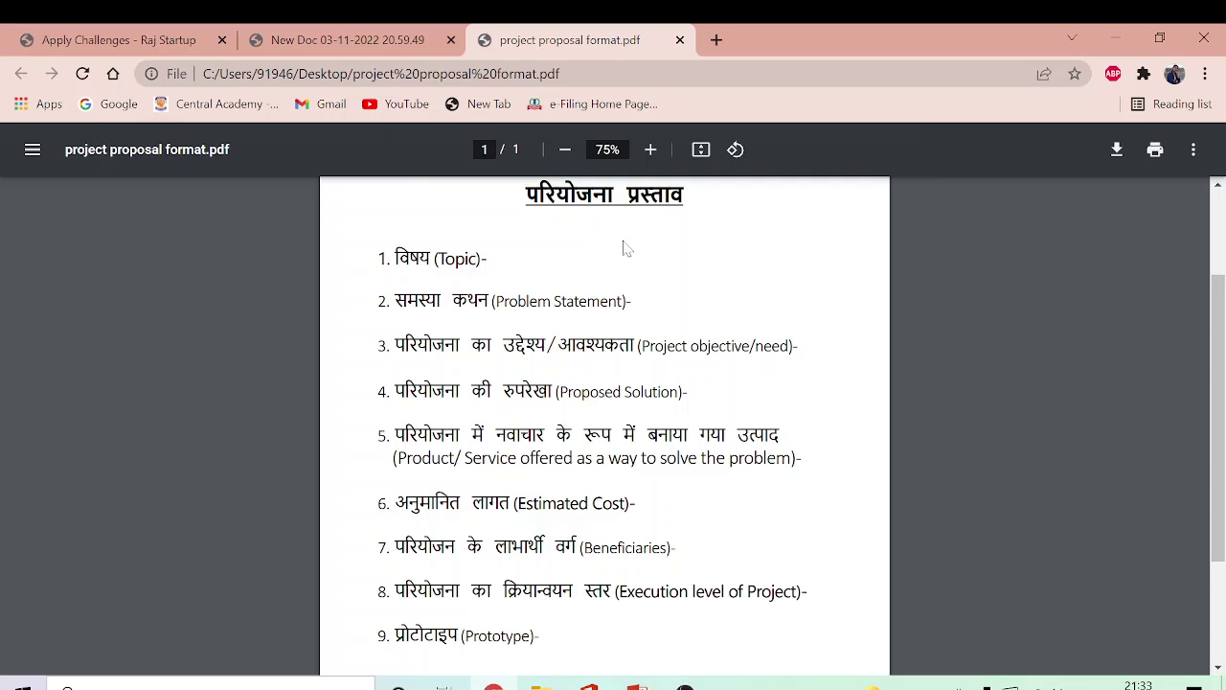
left_click(354, 50)
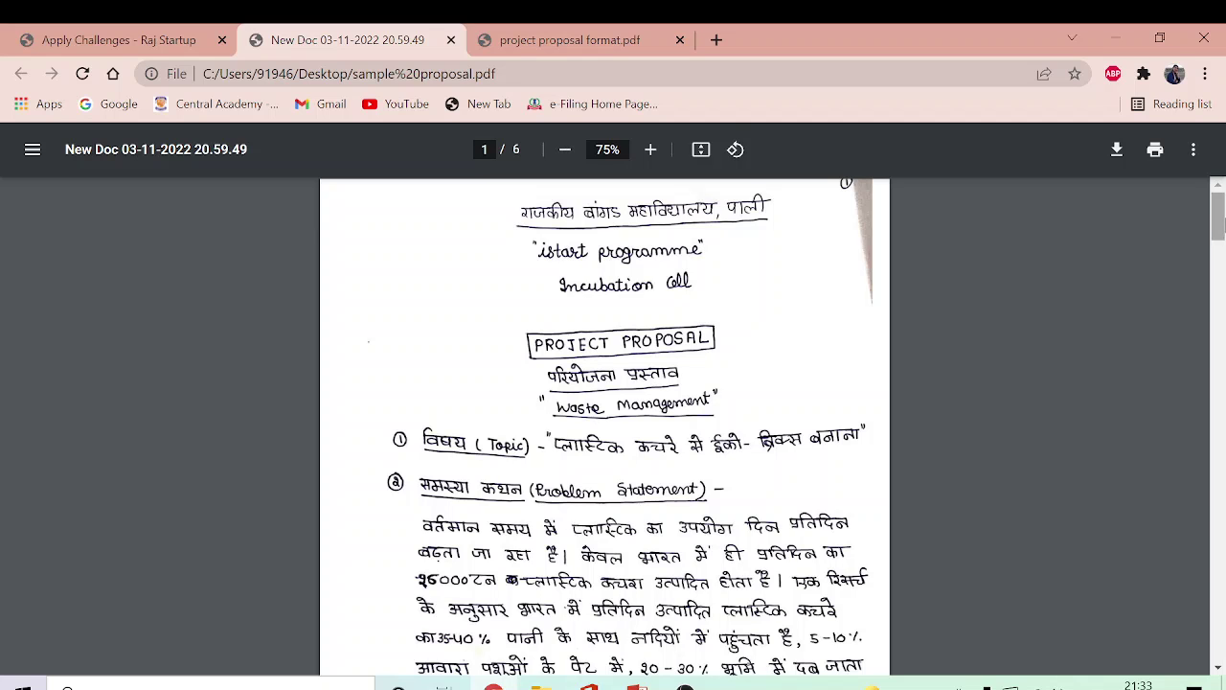
Step: Scroll the sample proposal's topic, problem statement, objectives and solutions down to section 5 on page 3
left_click_drag(1222, 226, 1218, 239)
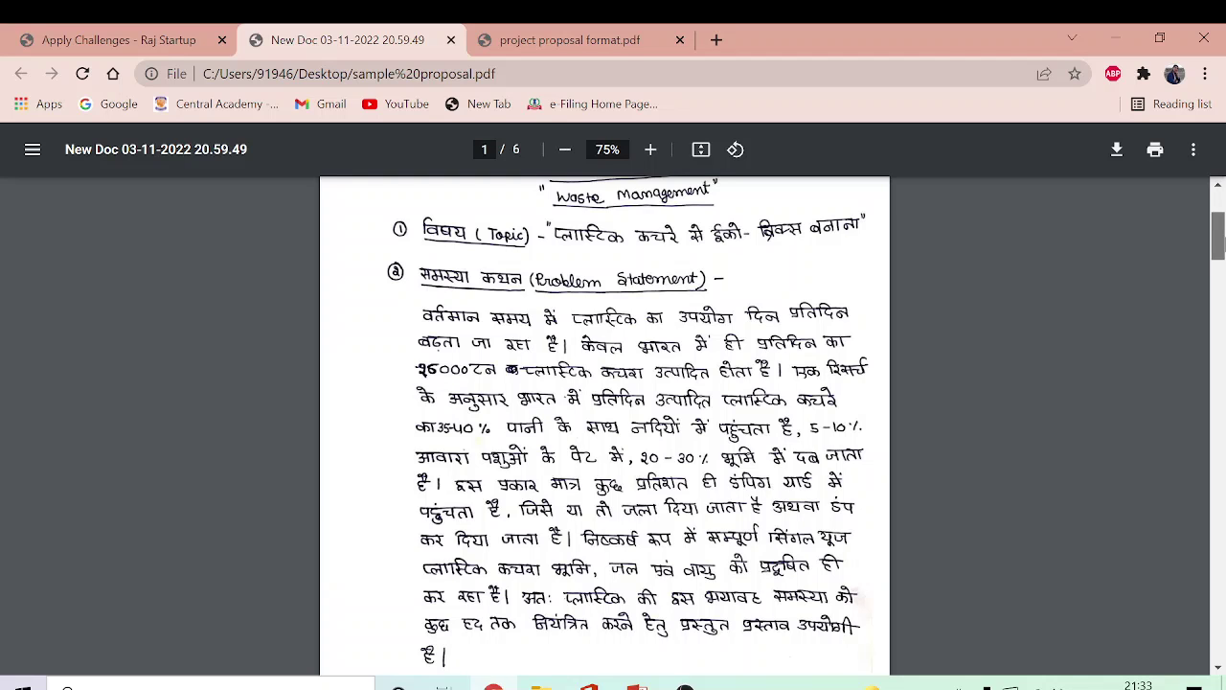
left_click_drag(1219, 240, 1218, 306)
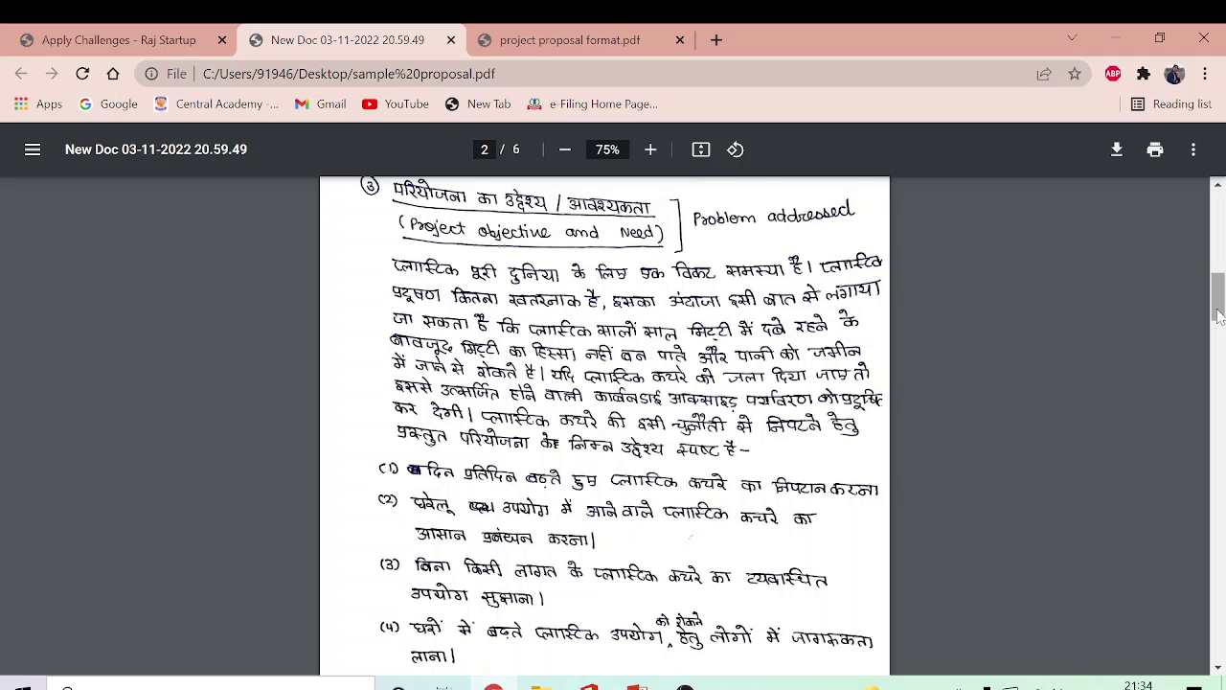
left_click_drag(1219, 316, 1220, 383)
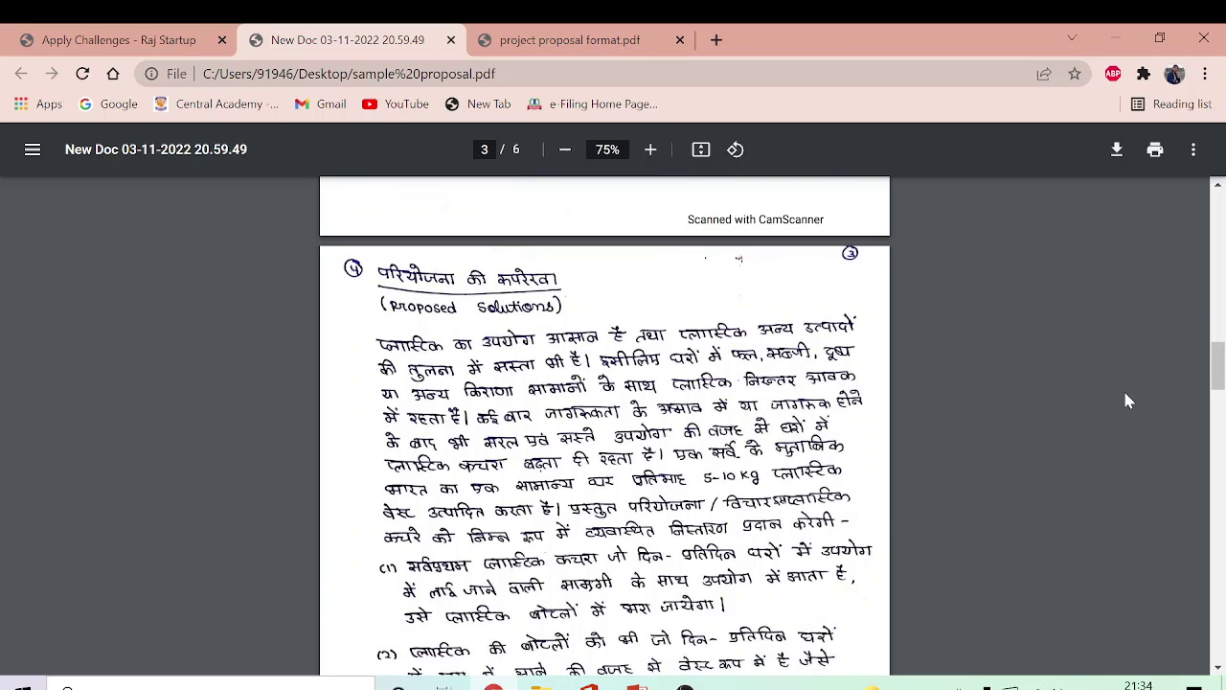
left_click_drag(1223, 380, 984, 414)
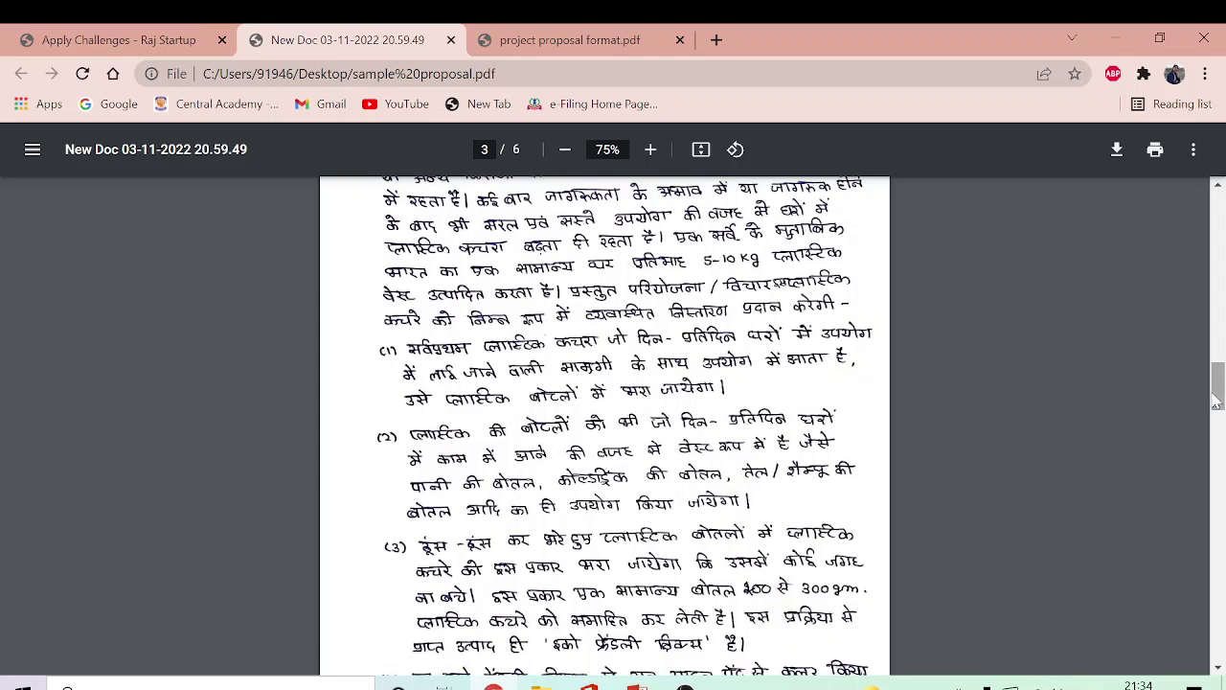
left_click_drag(1218, 399, 1220, 421)
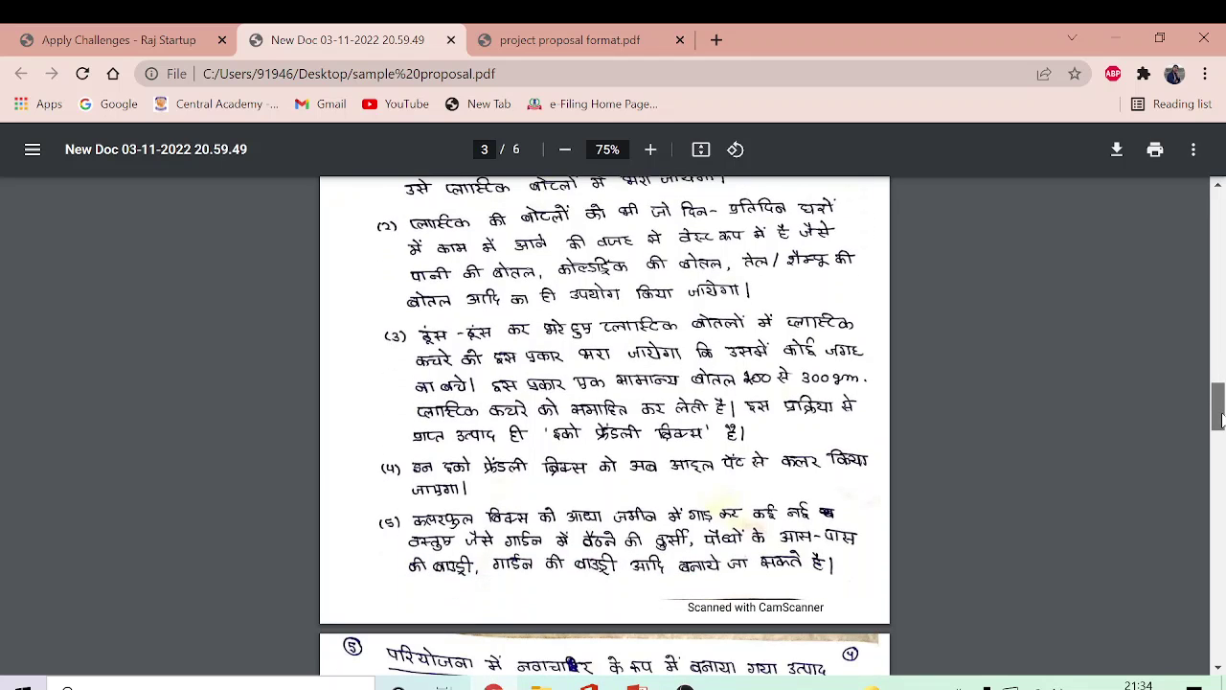
left_click_drag(1220, 418, 1221, 436)
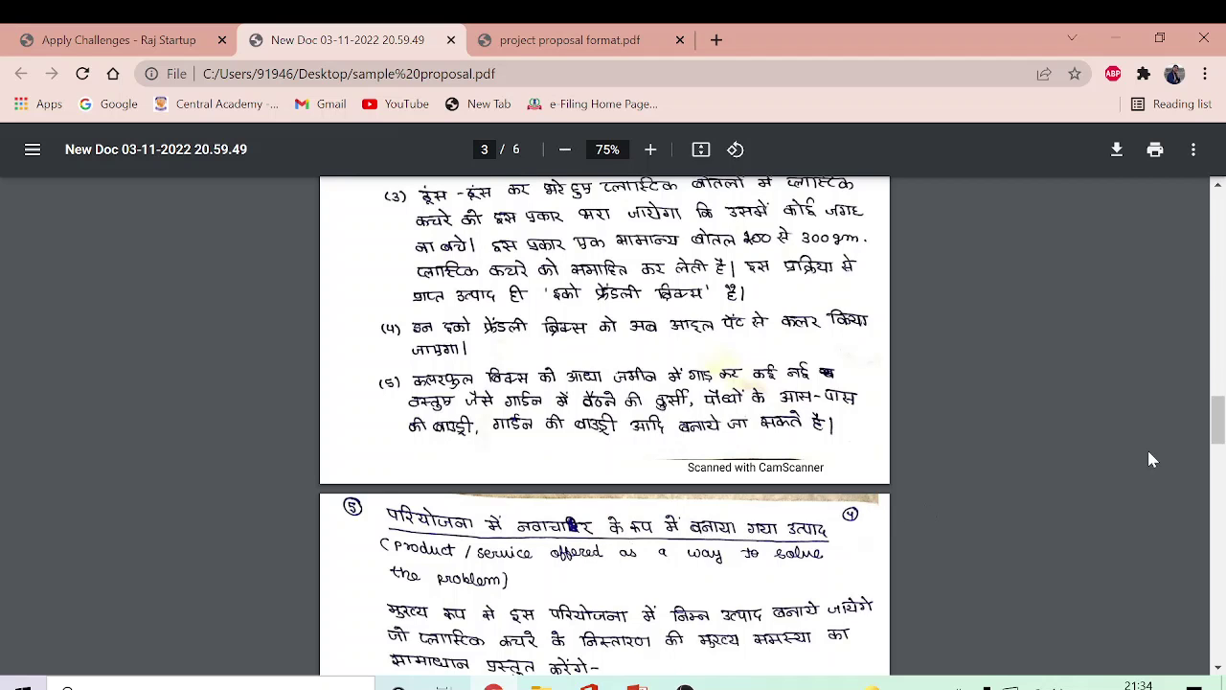
Step: Scroll through the product, expected cost, beneficiaries and execution level sections to page 6's storyboard
left_click_drag(1219, 439, 1219, 469)
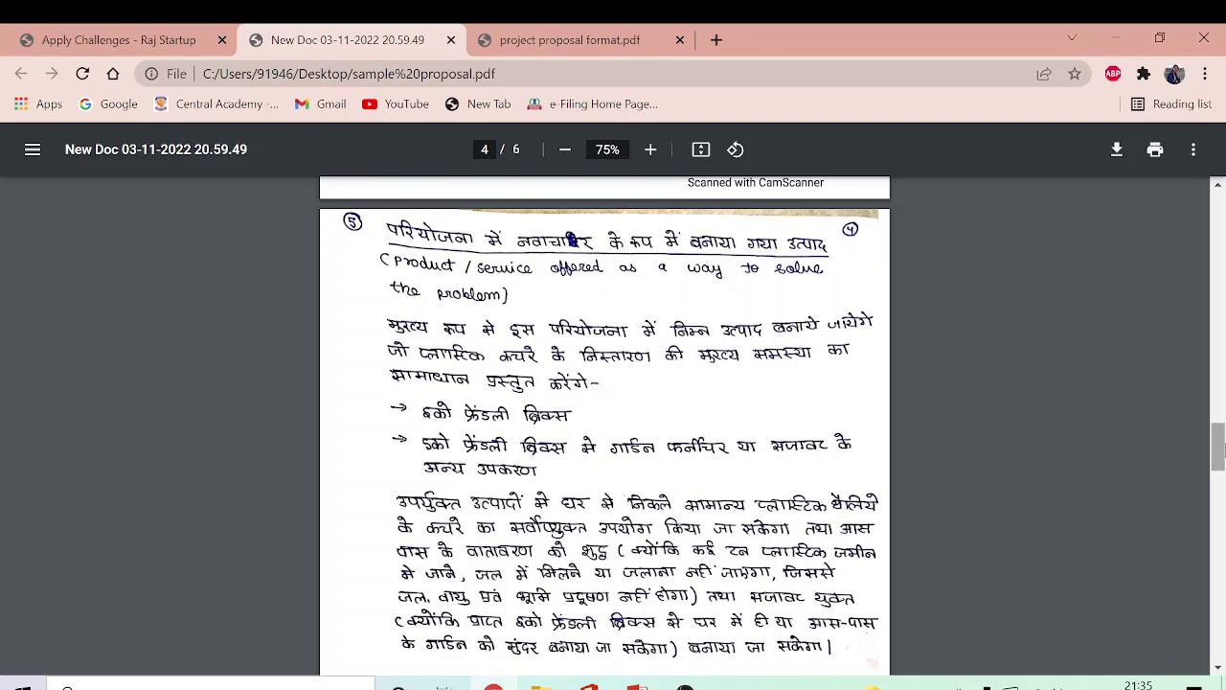
left_click_drag(1220, 458, 1219, 485)
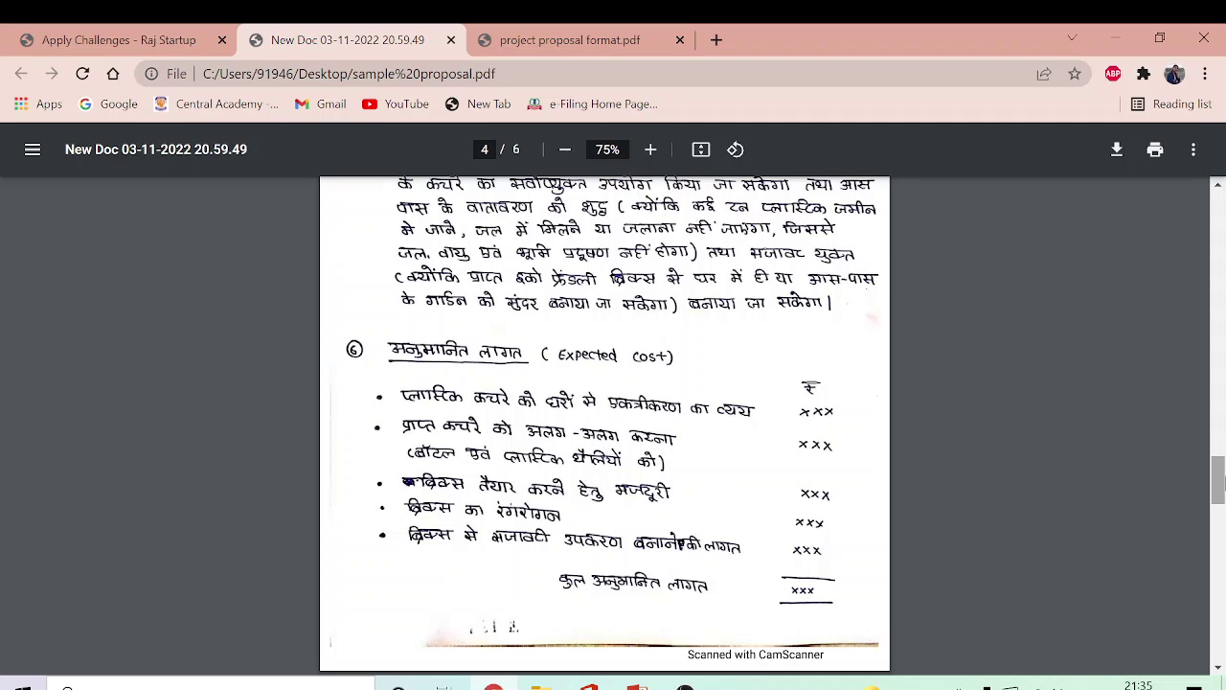
left_click_drag(1219, 479, 1220, 537)
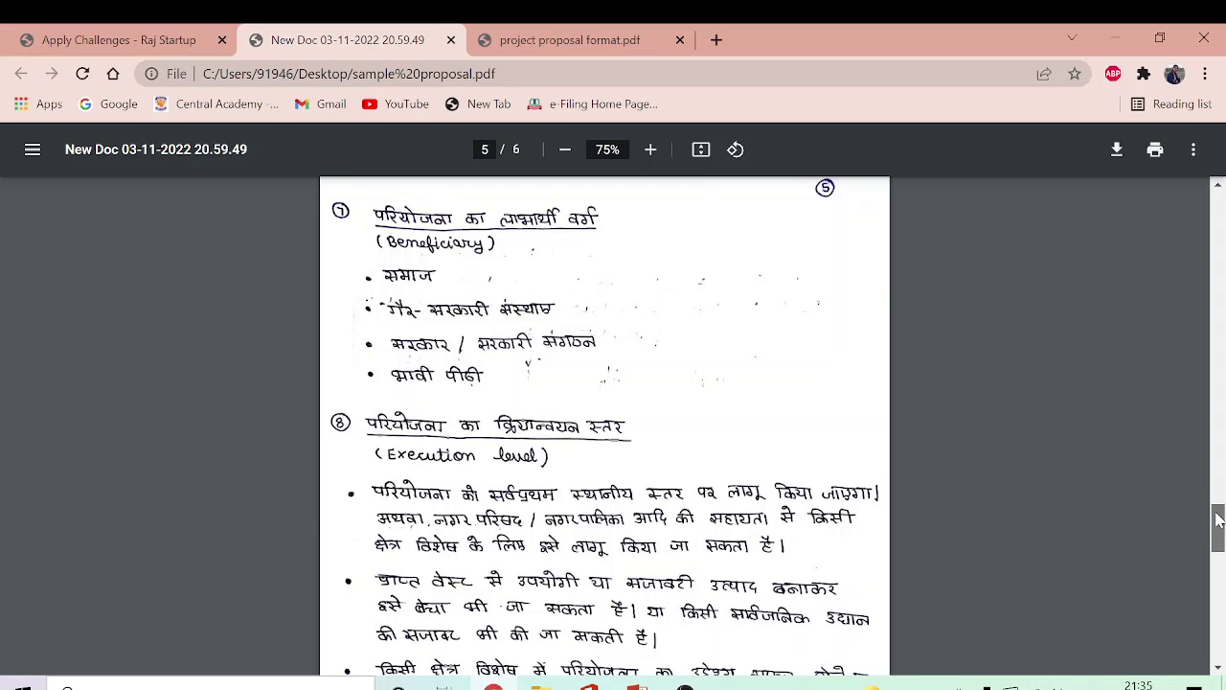
left_click_drag(1220, 518, 1220, 525)
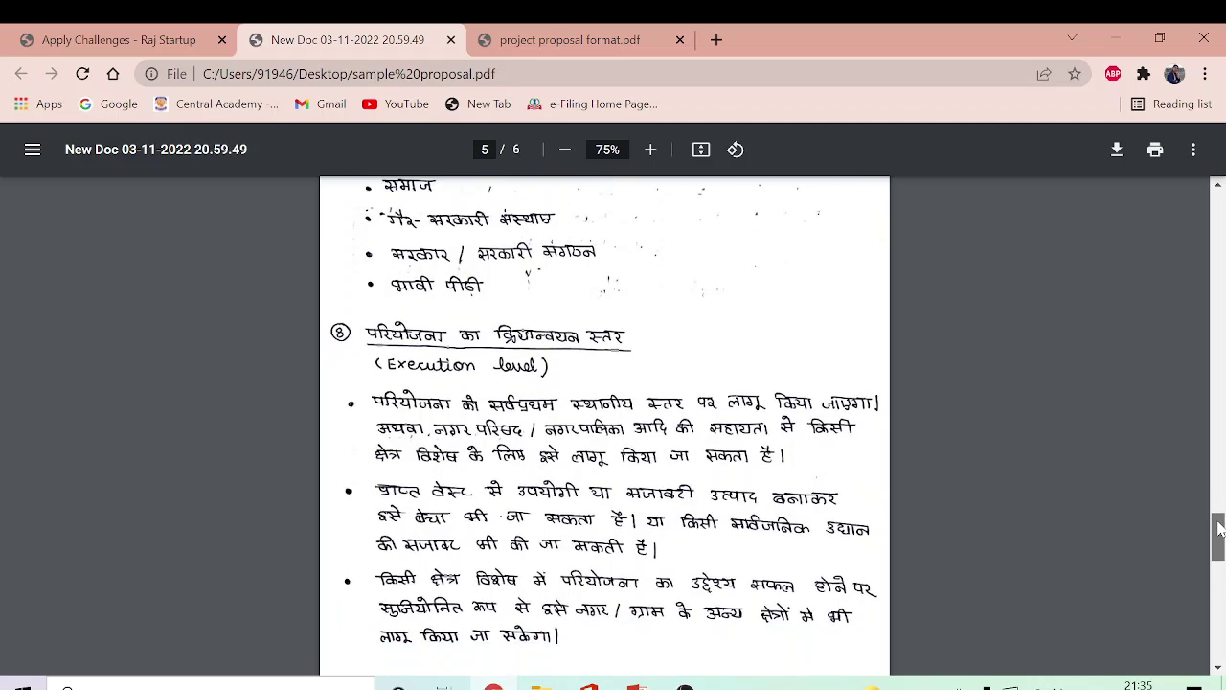
left_click_drag(1218, 529, 1221, 541)
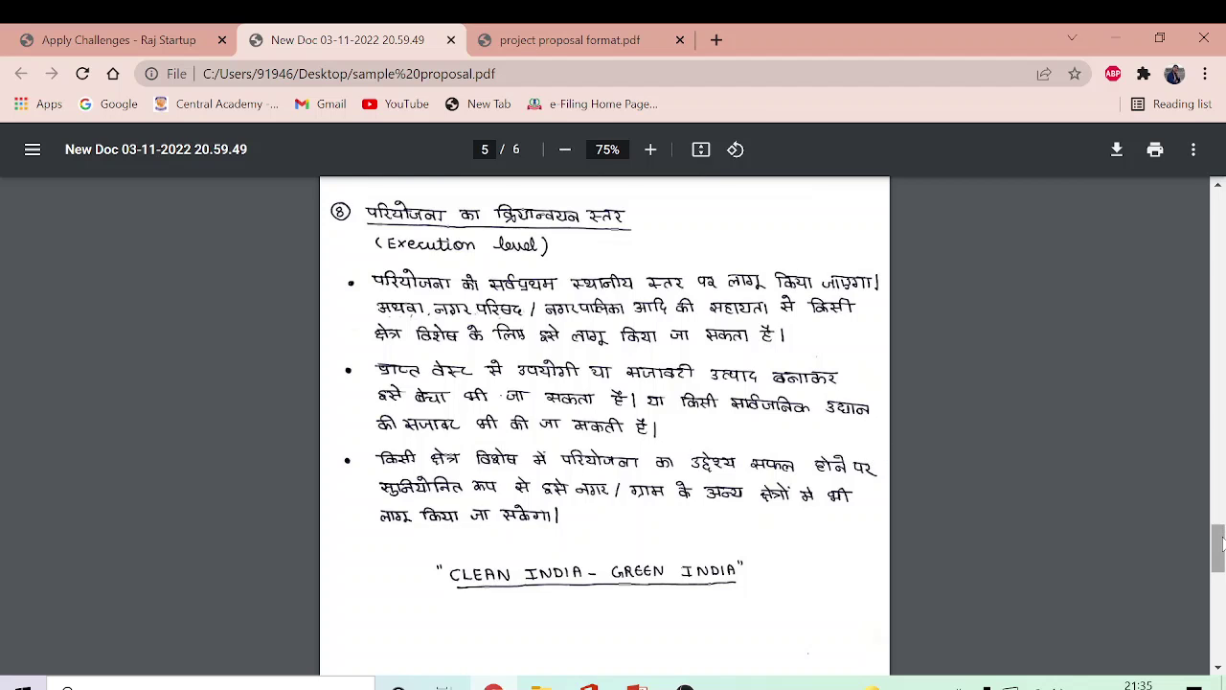
left_click_drag(1220, 544, 1221, 606)
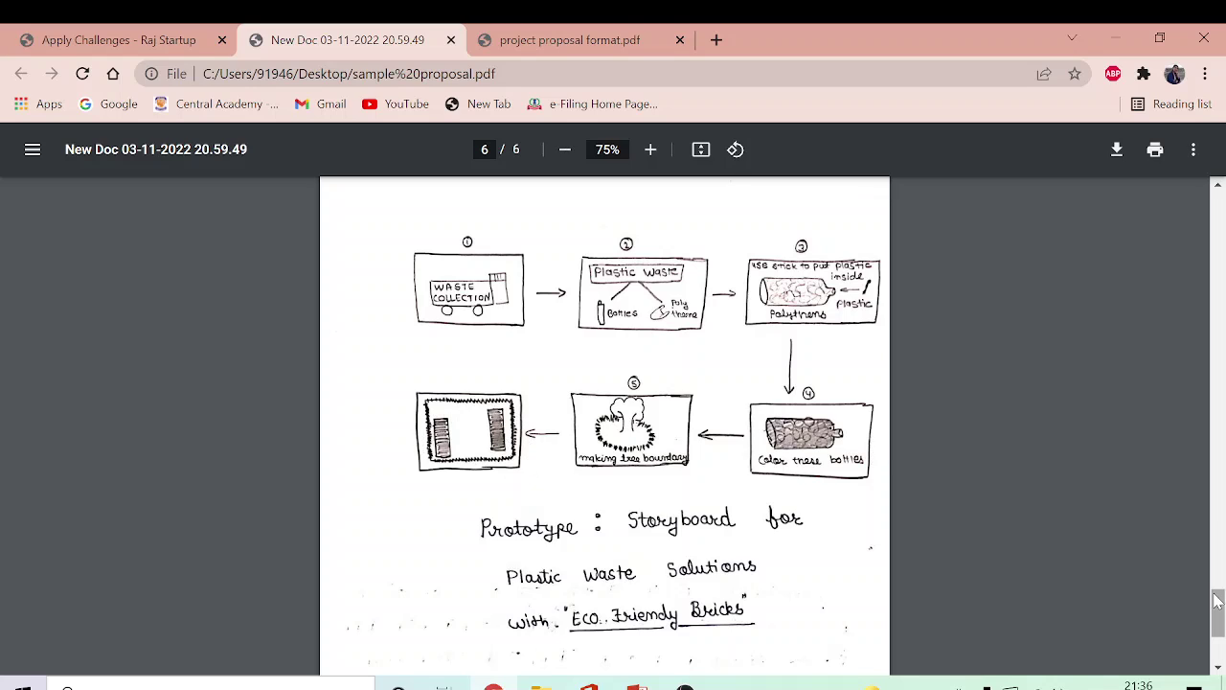
Step: Look over the six-panel Eco-Friendly Bricks storyboard, then return to the Raj Startup challenges tab
scroll(1219, 616, "down", 3)
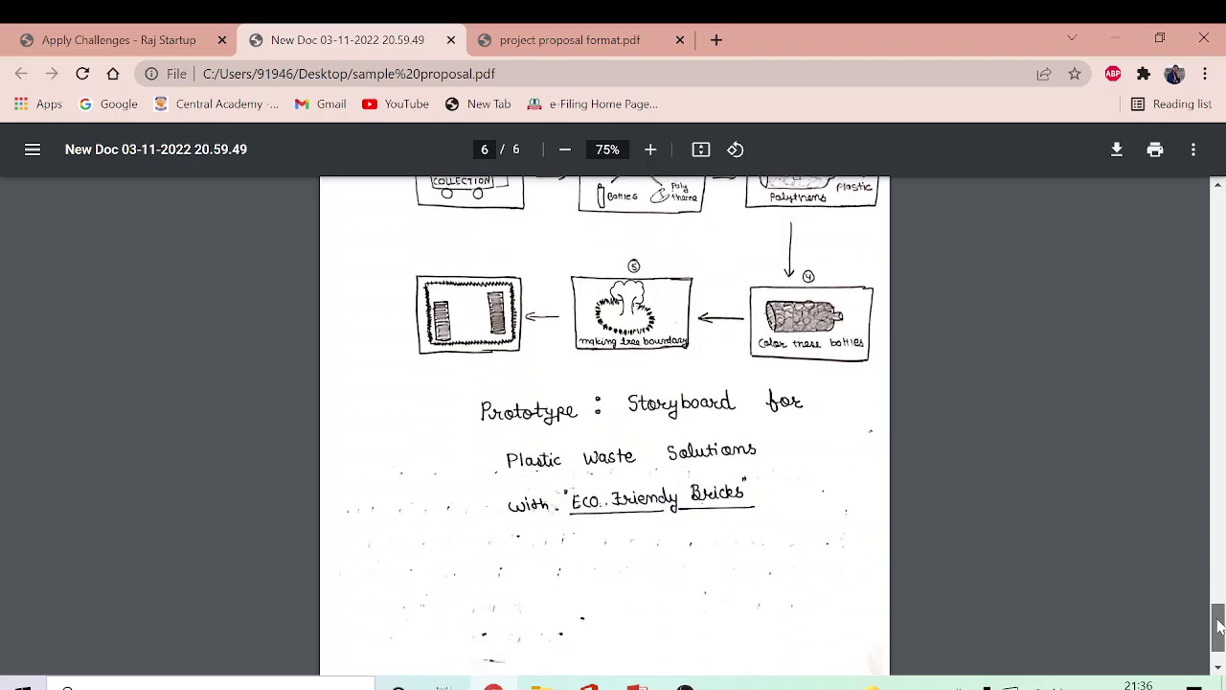
scroll(1218, 616, "up", 2)
scroll(1219, 614, "up", 1)
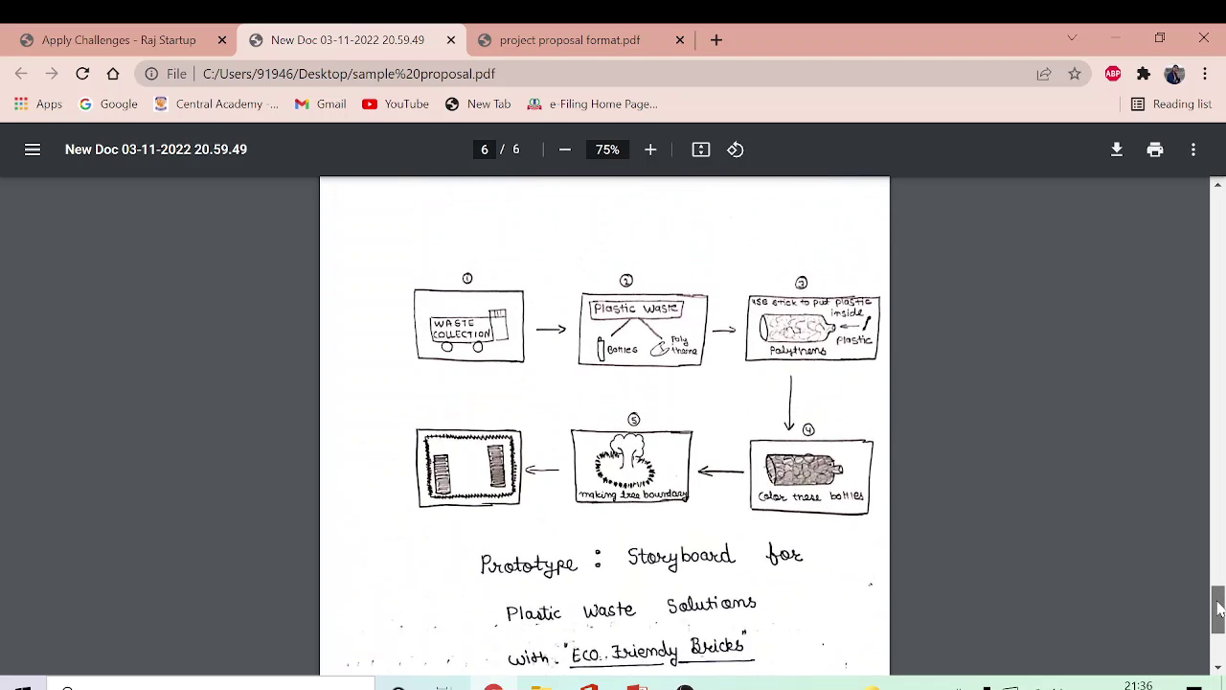
left_click_drag(1219, 609, 1220, 614)
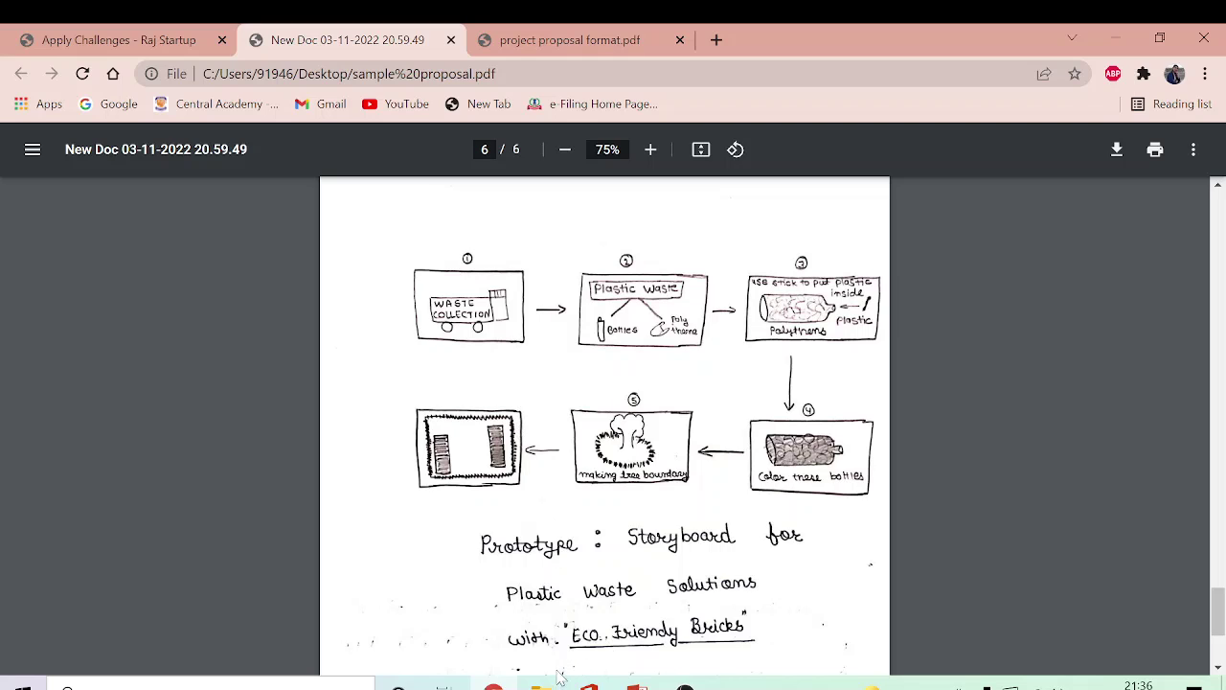
left_click(91, 44)
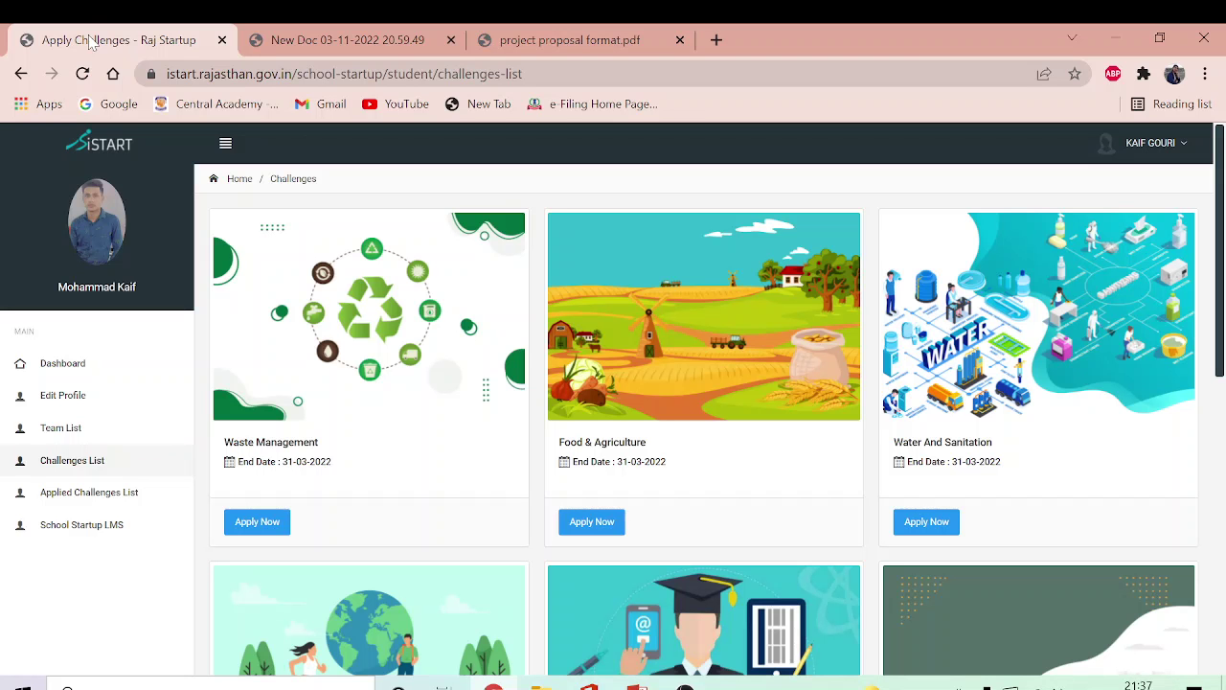
Step: Open the Waste Management challenge's application form with Apply Now
left_click(274, 523)
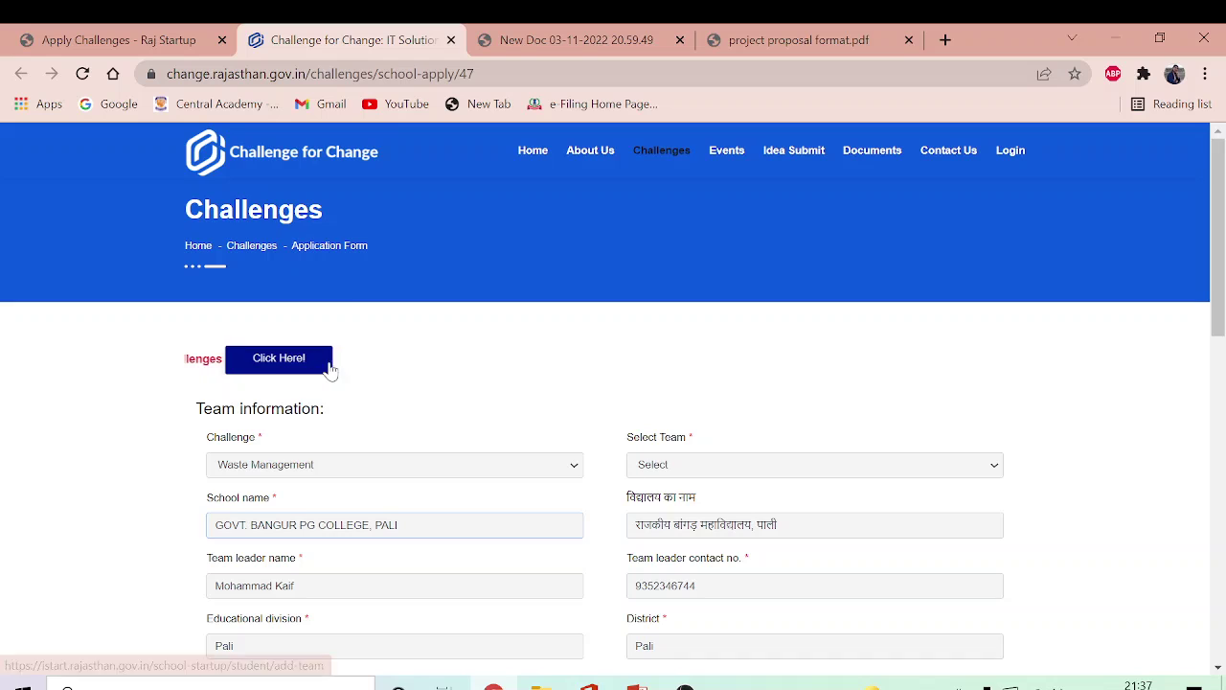
Step: Open the Add Team page from the 'Click Here!' button above Team information
left_click(242, 361)
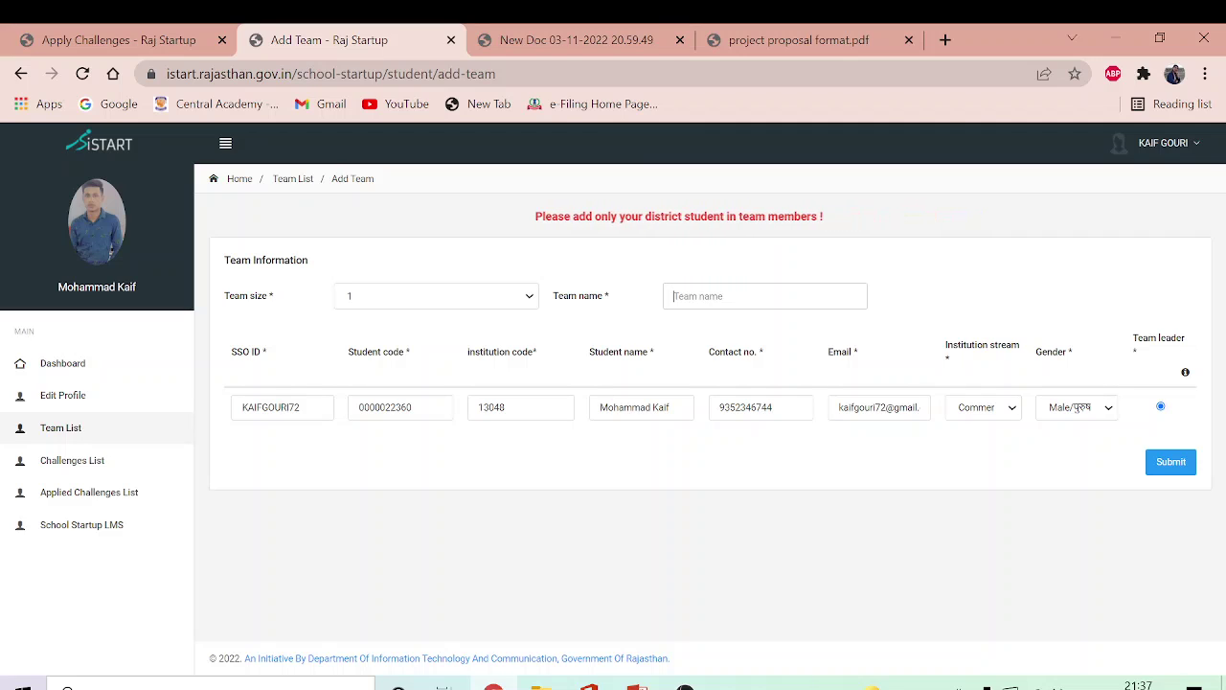
Step: Name the one-member team 'ABC' and submit it to receive its team code
type("mahar")
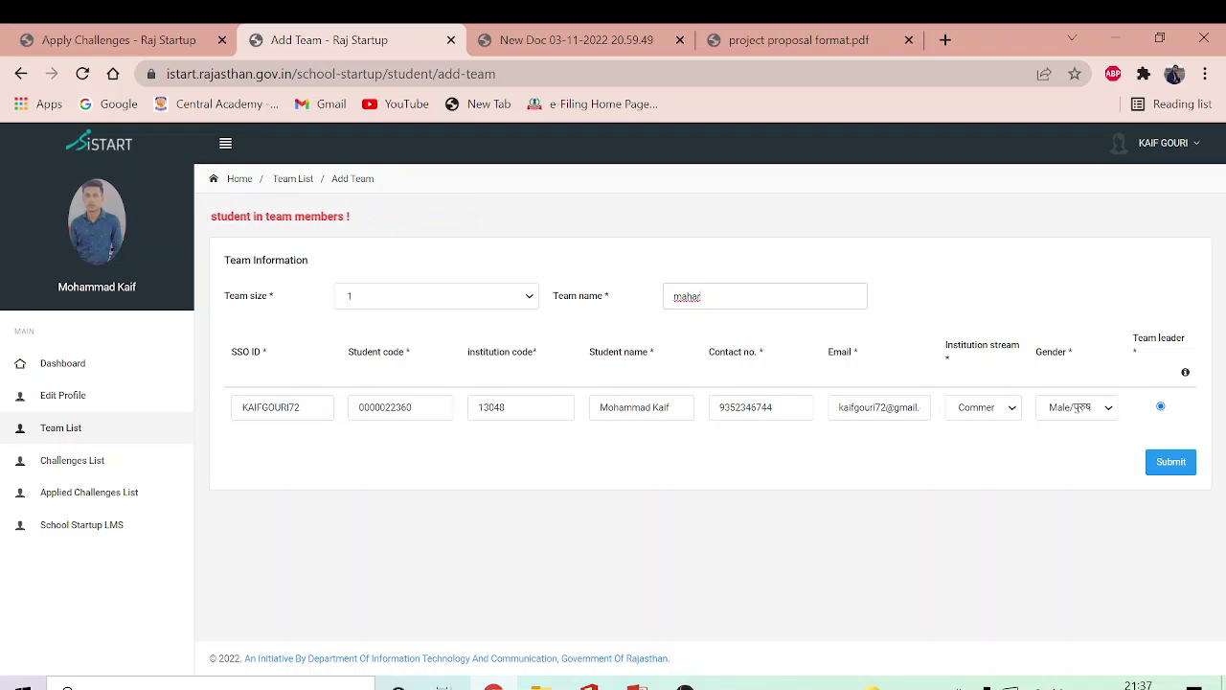
key("BackSpace")
key("BackSpace")
key("BackSpace")
key("BackSpace")
key("BackSpace")
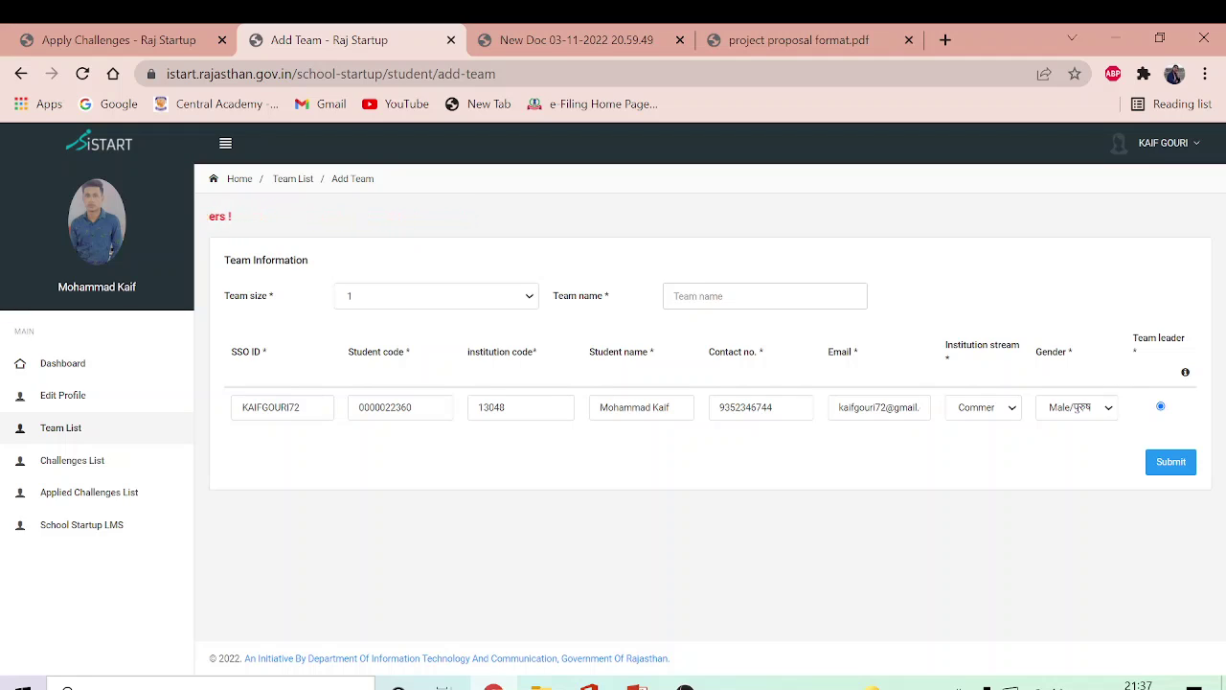
type("a")
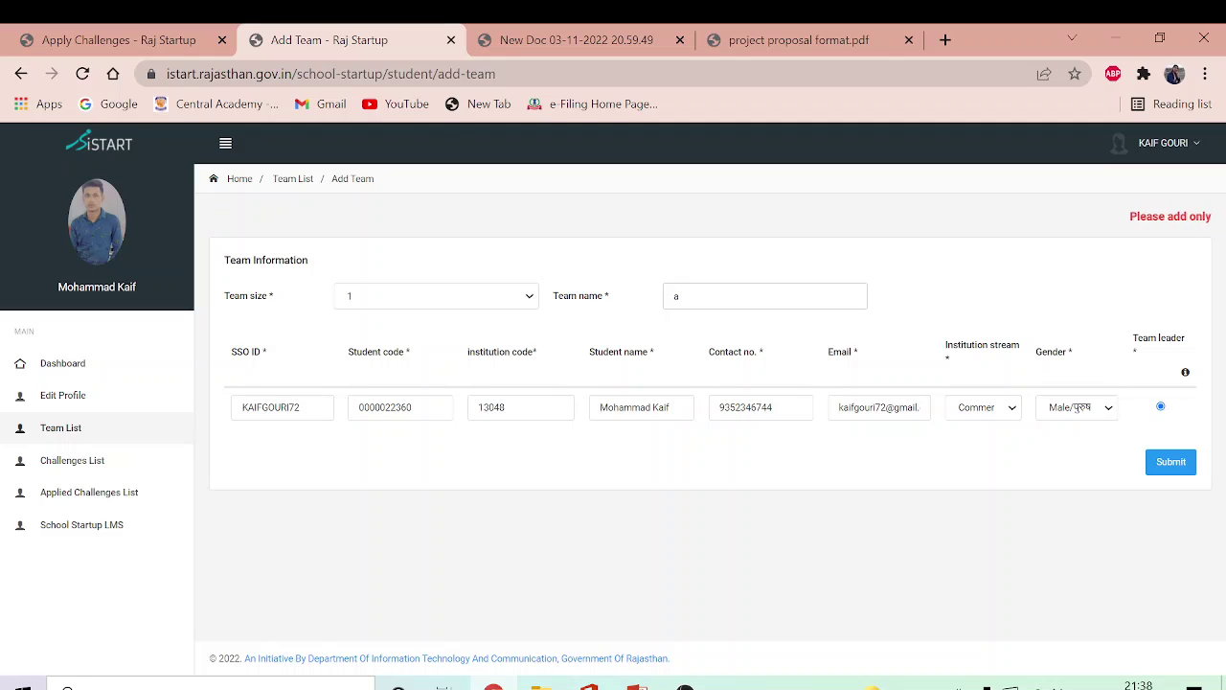
key("BackSpace")
type("ABC")
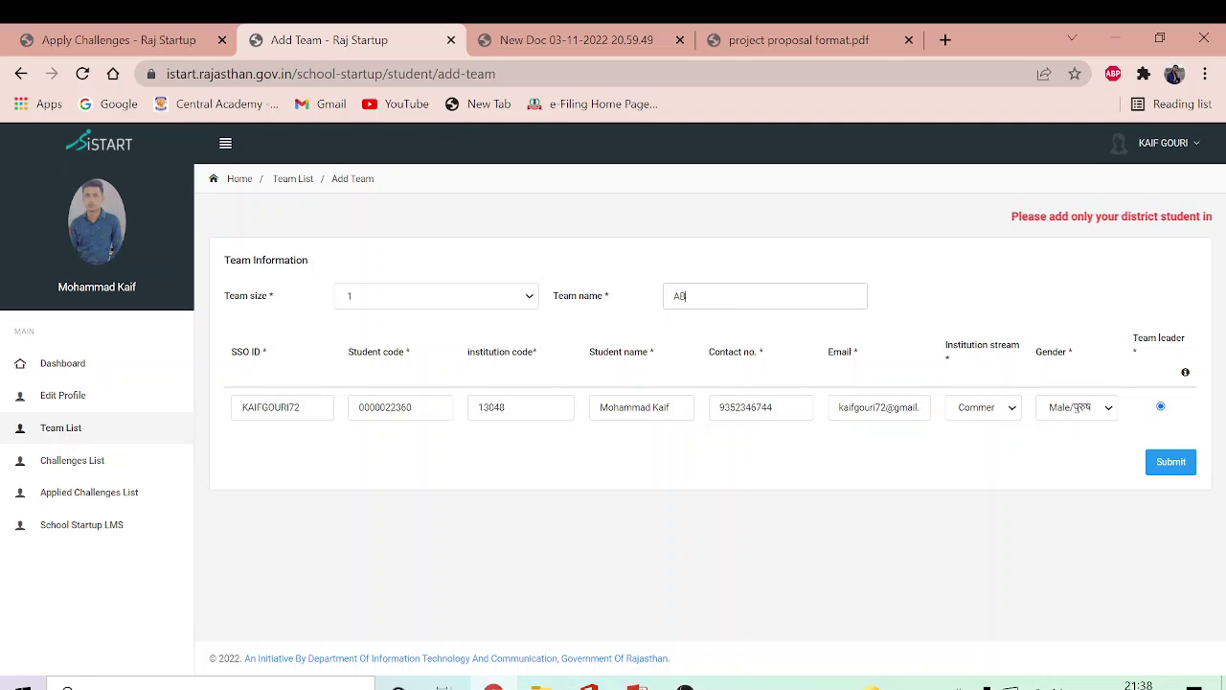
left_click(1162, 463)
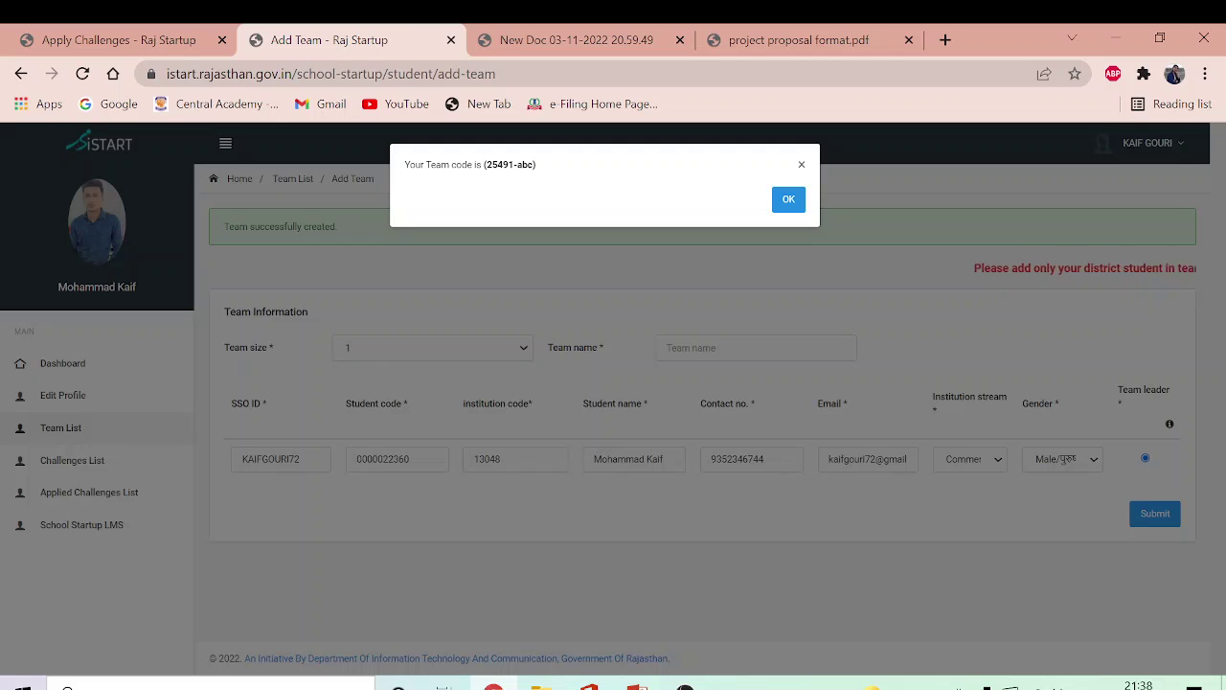
Step: Dismiss the team code popup and reopen the Waste Management application from Challenges List
left_click(788, 202)
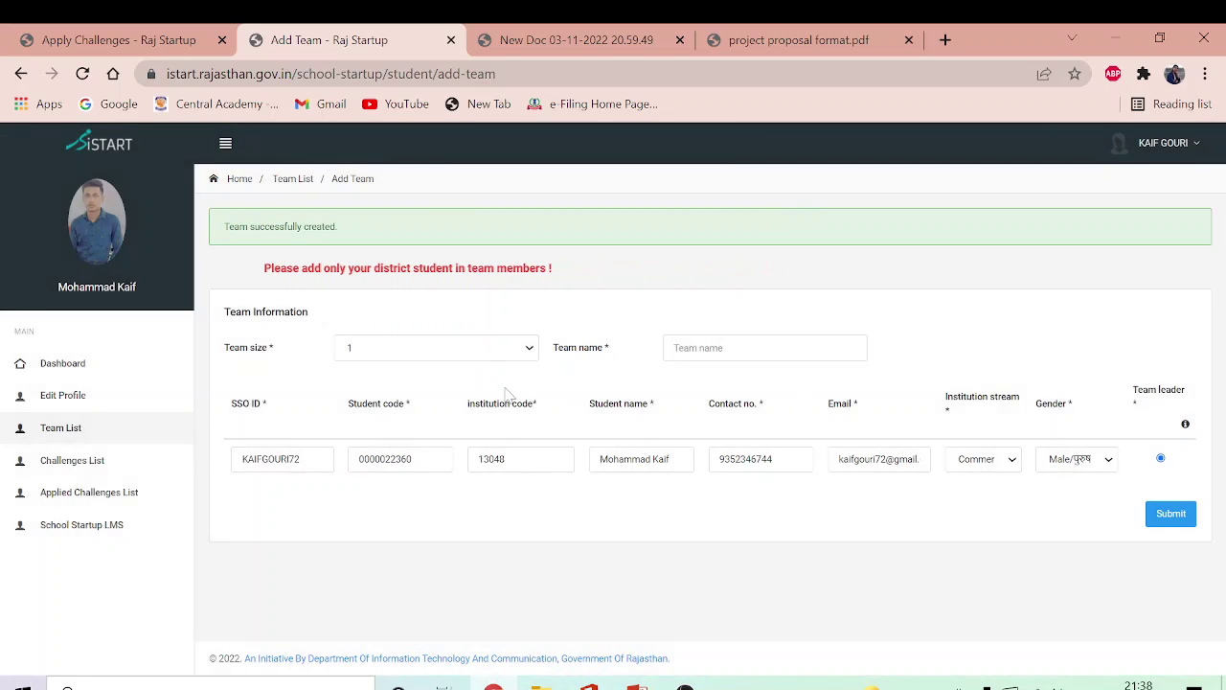
left_click(82, 469)
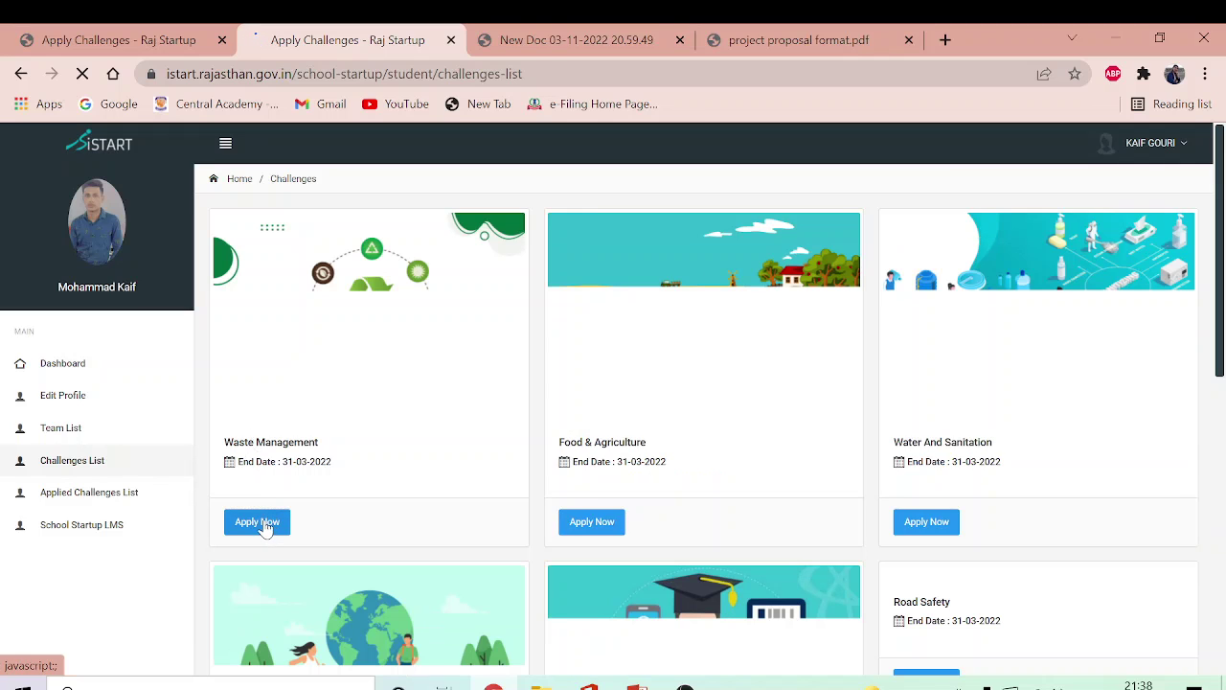
left_click(265, 526)
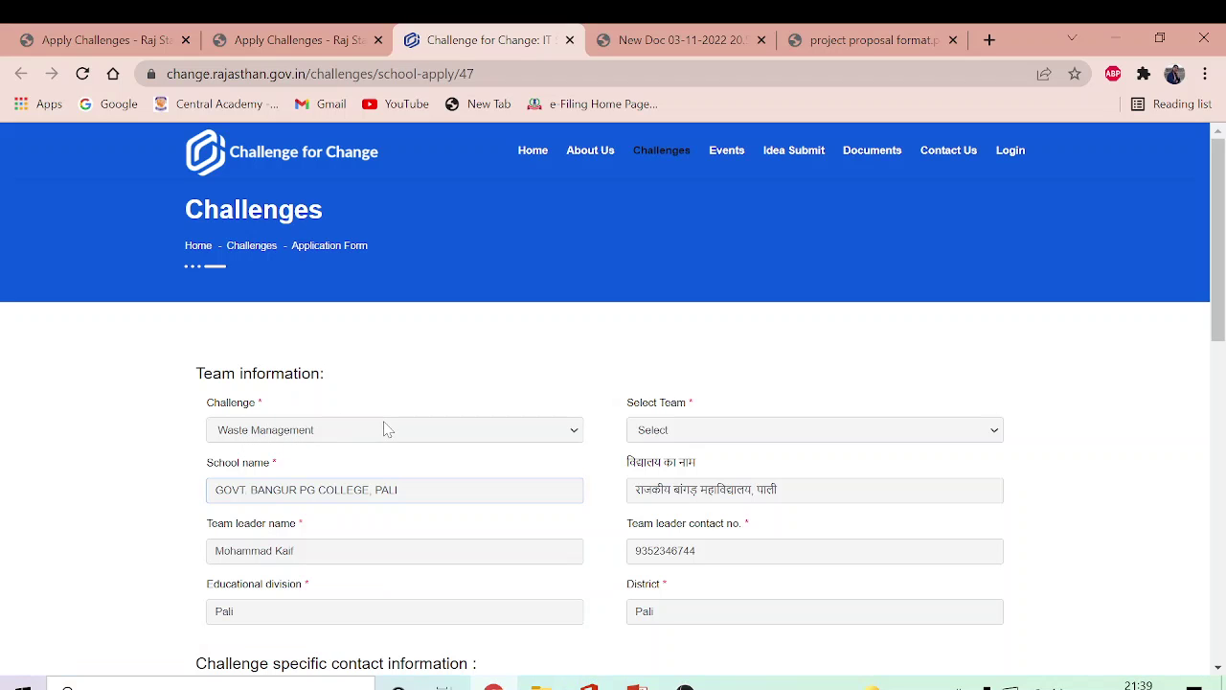
left_click(992, 432)
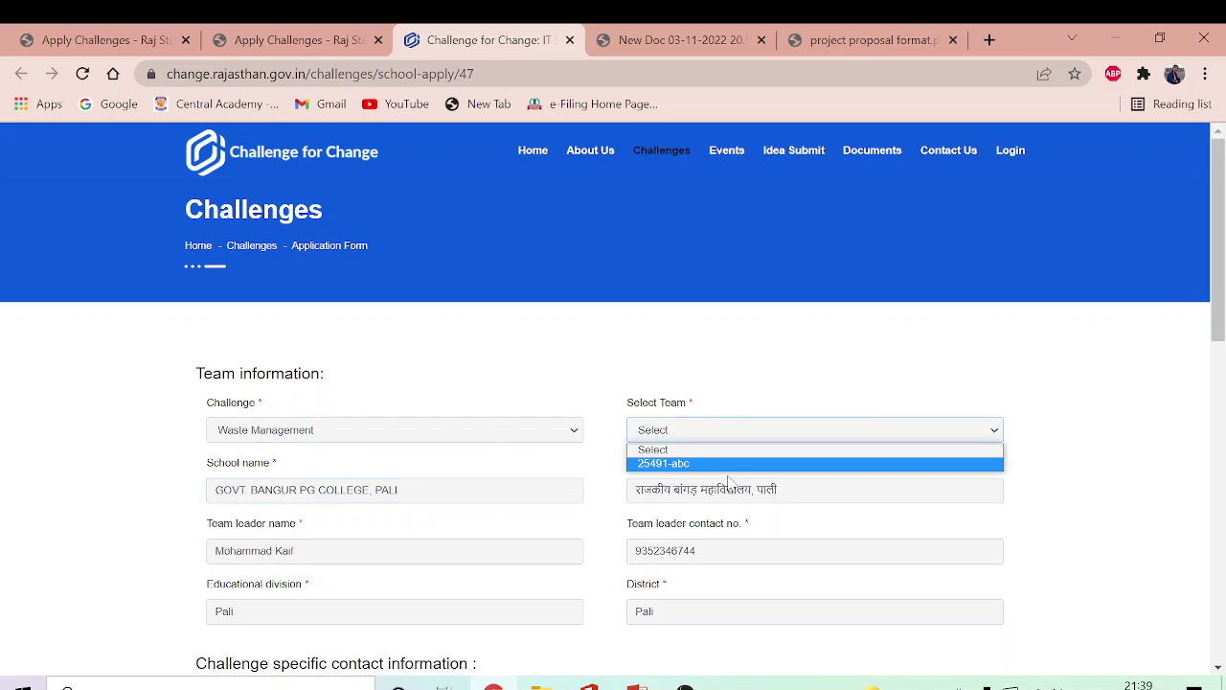
left_click(689, 463)
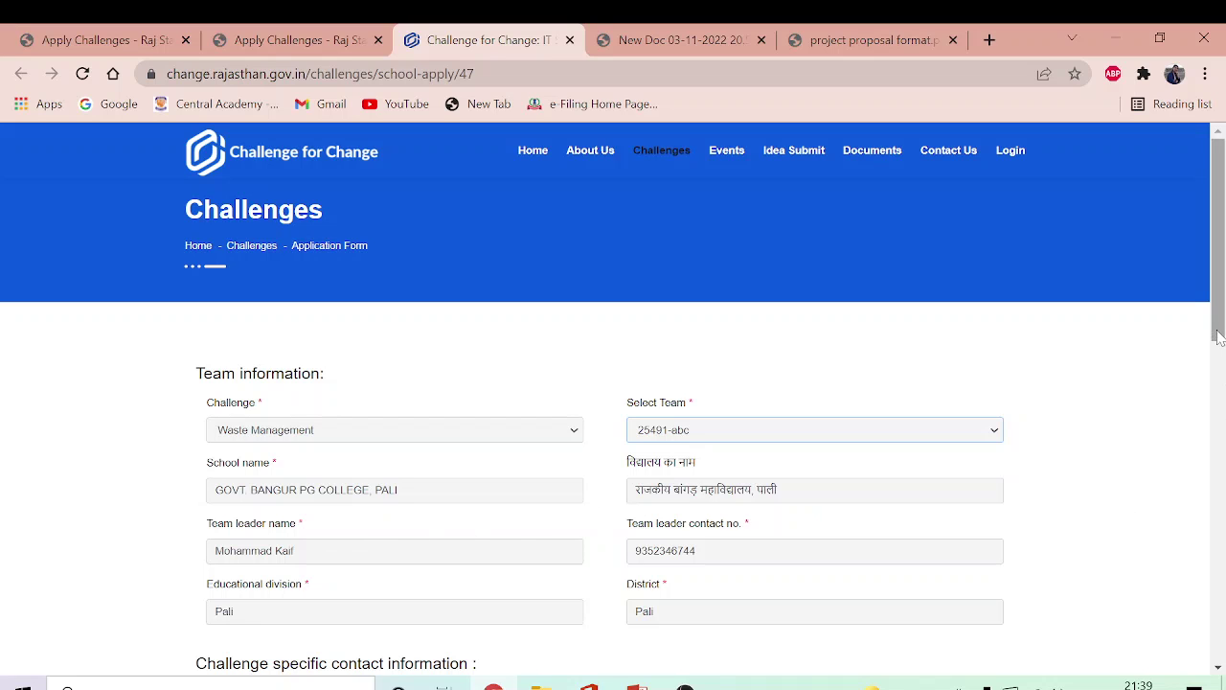
left_click_drag(1220, 335, 1219, 482)
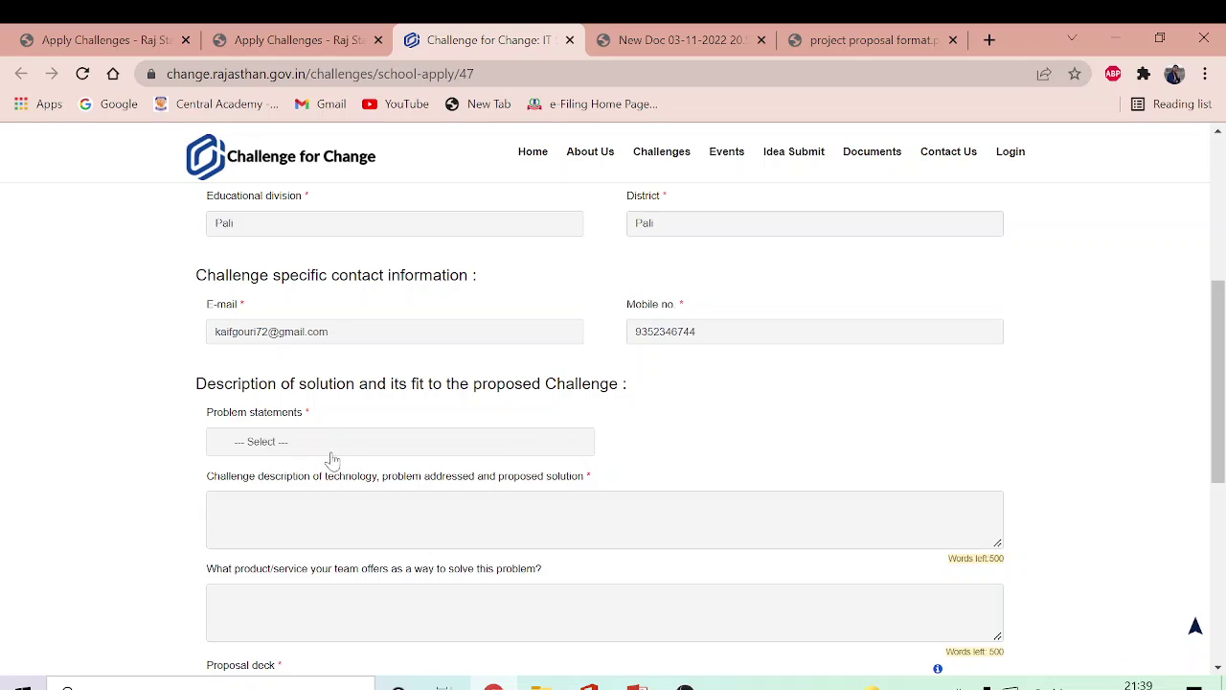
Step: Tick 'Recycling and Upcycling of waste' in the Problem statements dropdown and close it
left_click(285, 446)
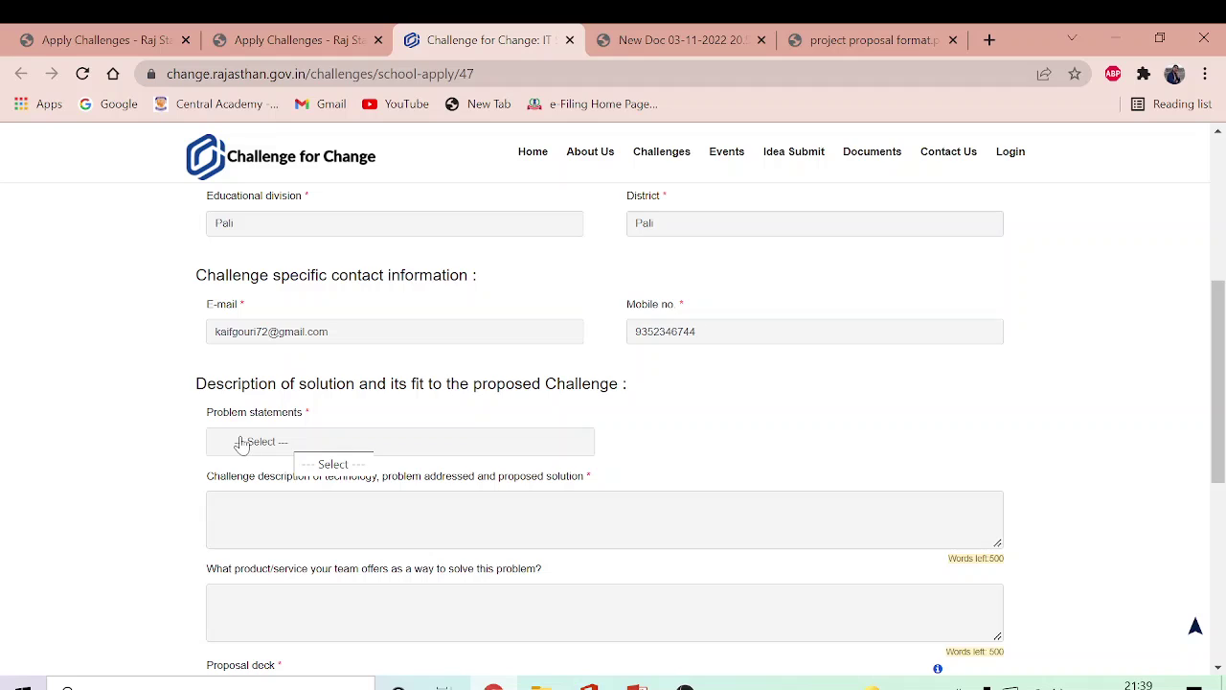
left_click(240, 442)
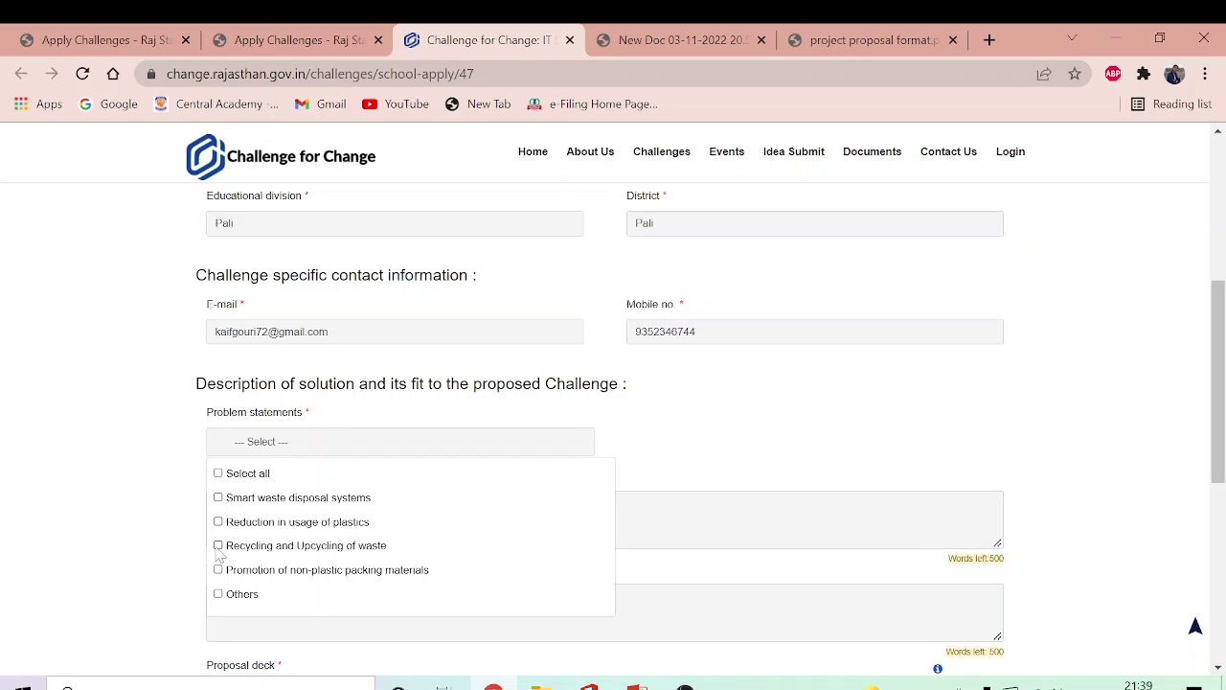
left_click(218, 546)
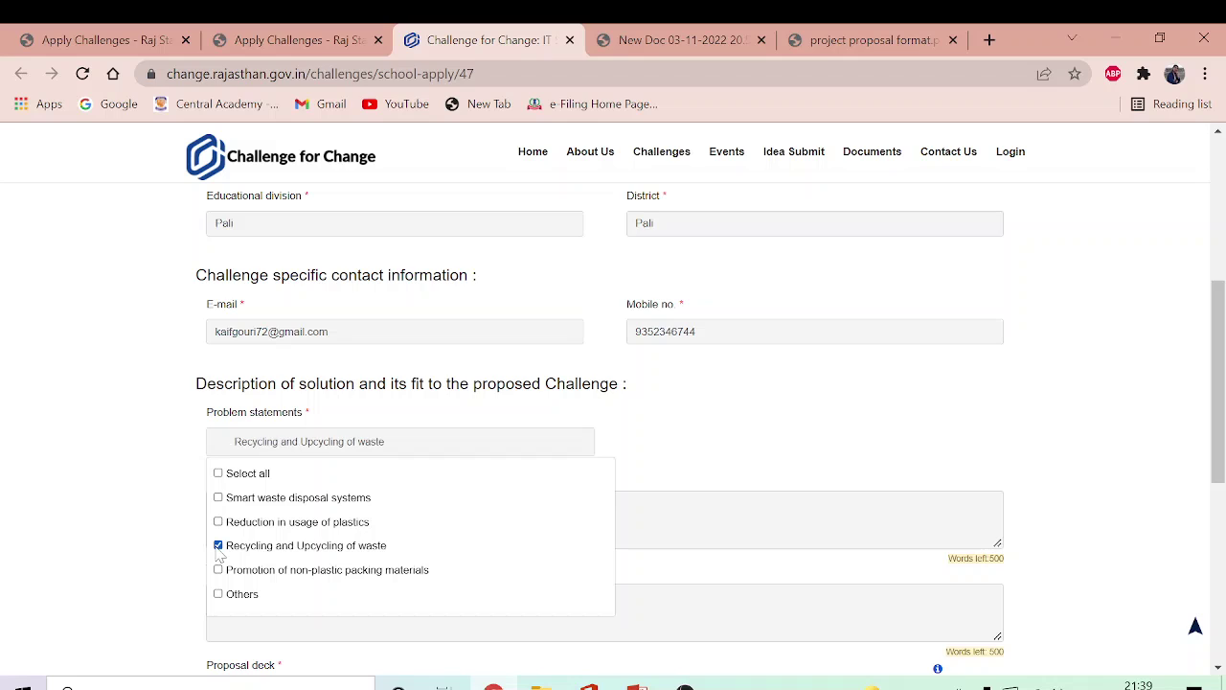
left_click(762, 439)
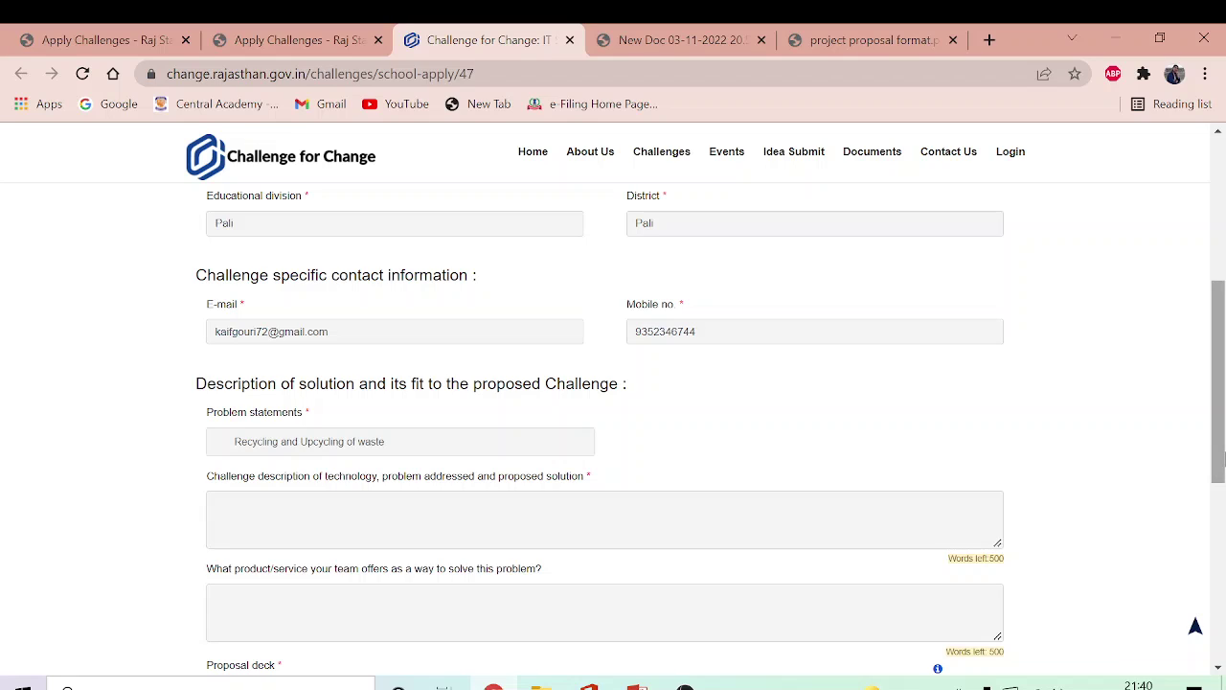
Step: Upload 'sample proposal.pdf' from the Desktop as the application's proposal deck
left_click_drag(1221, 461, 1220, 509)
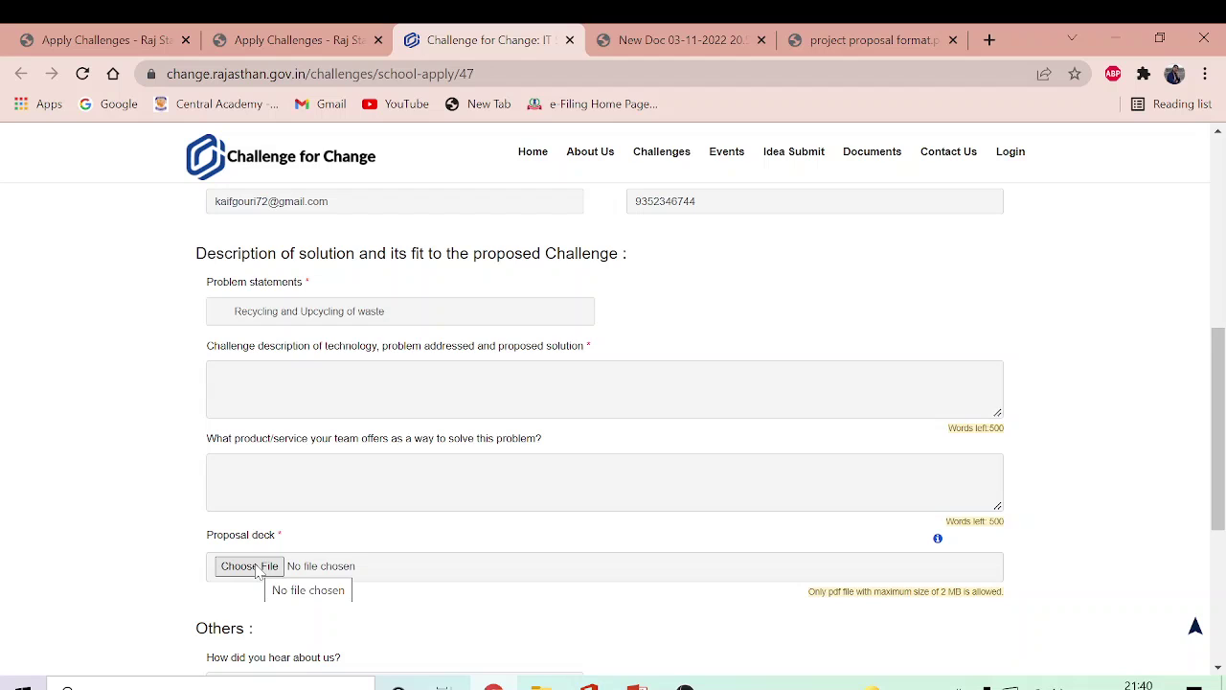
left_click(257, 569)
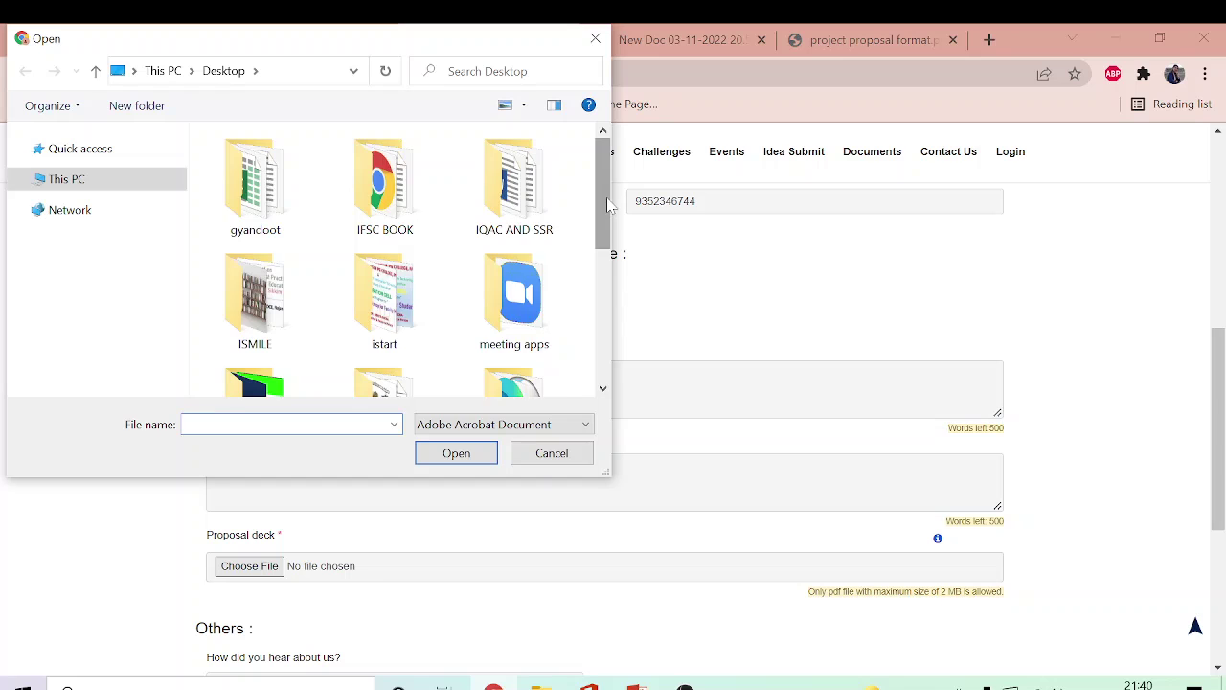
left_click_drag(603, 224, 606, 372)
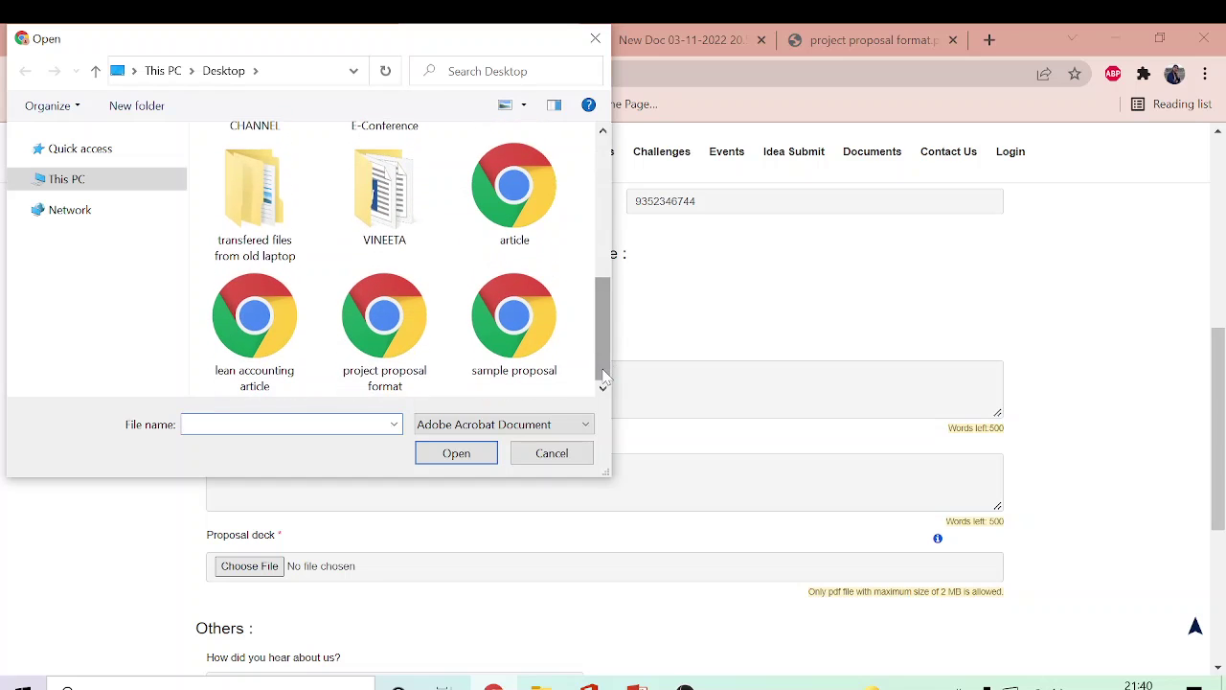
double_click(496, 335)
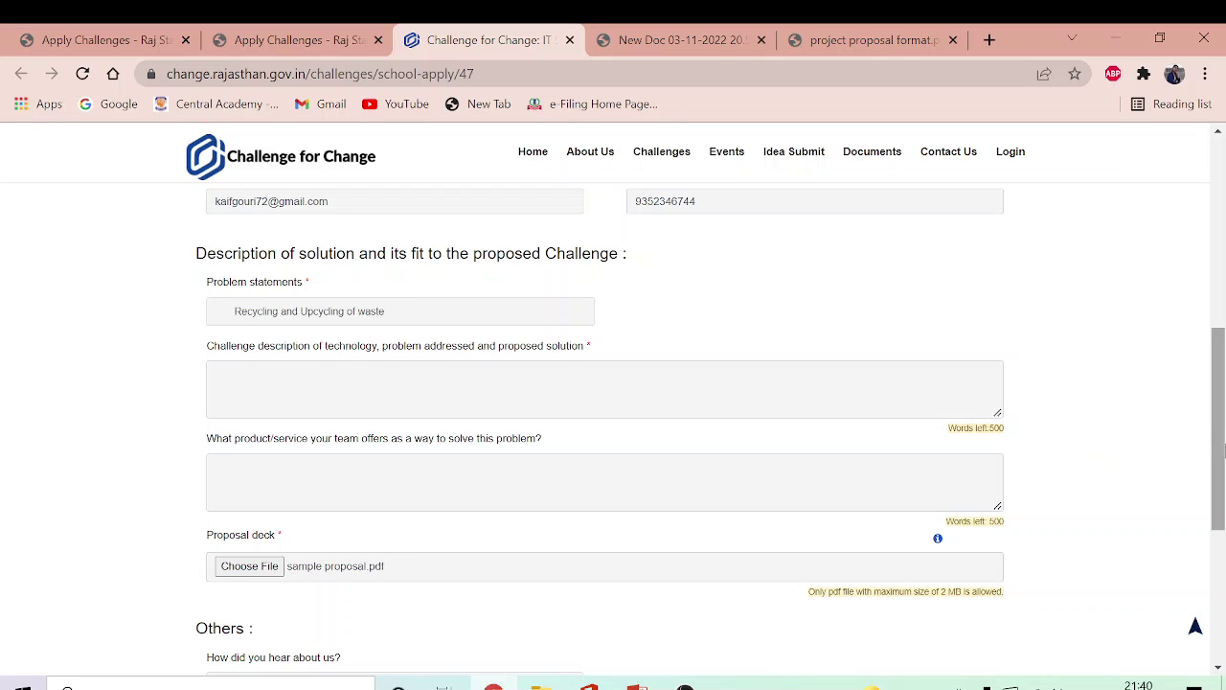
left_click_drag(1218, 450, 1219, 547)
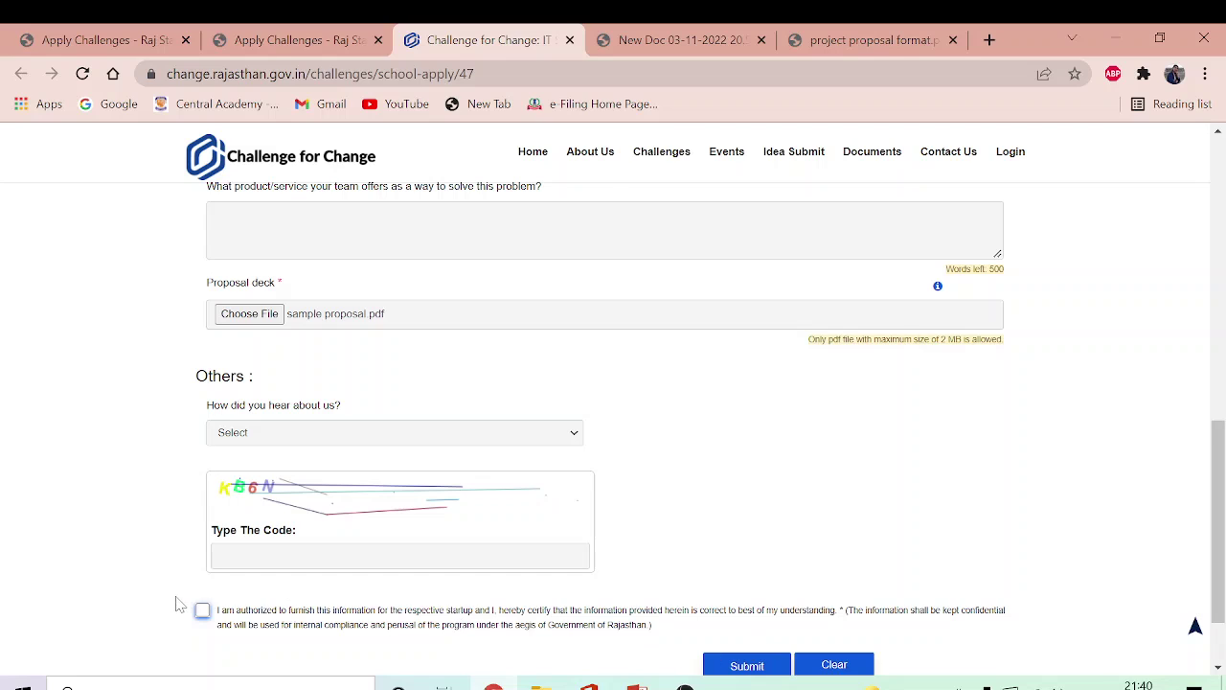
Step: Tick the declaration certifying the application information is correct
left_click(203, 610)
Step: Check the empty Applied Challenges List, then open the School Startup LMS
left_click(273, 36)
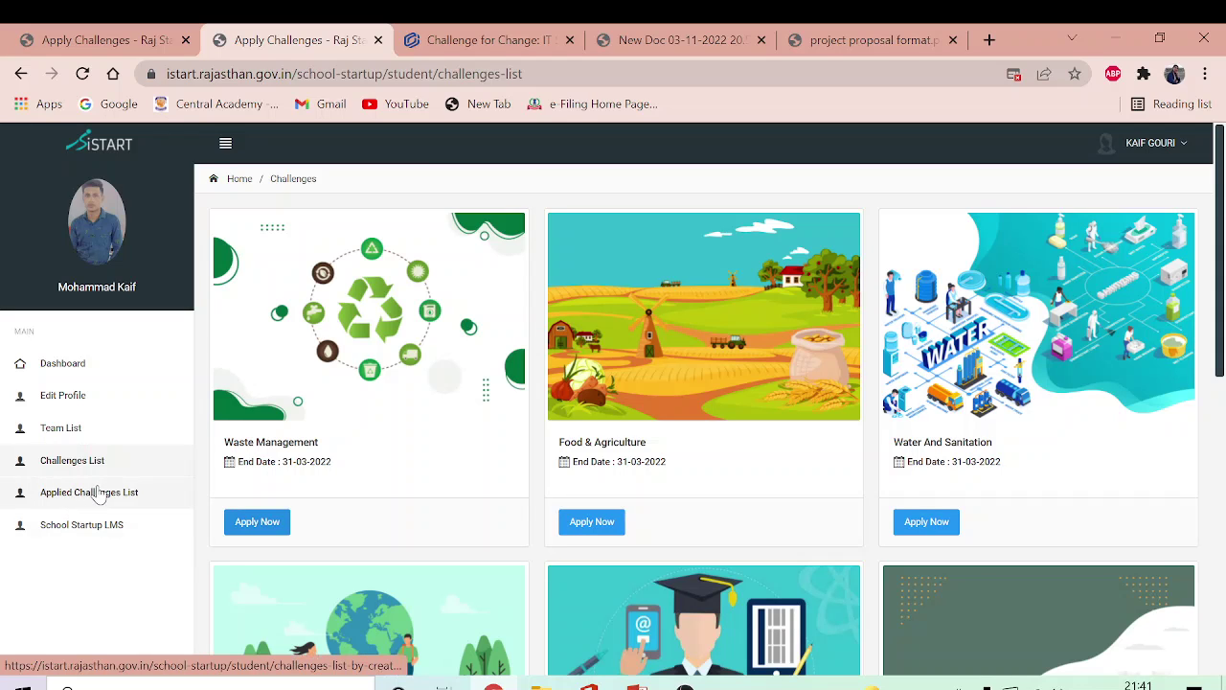
left_click(100, 493)
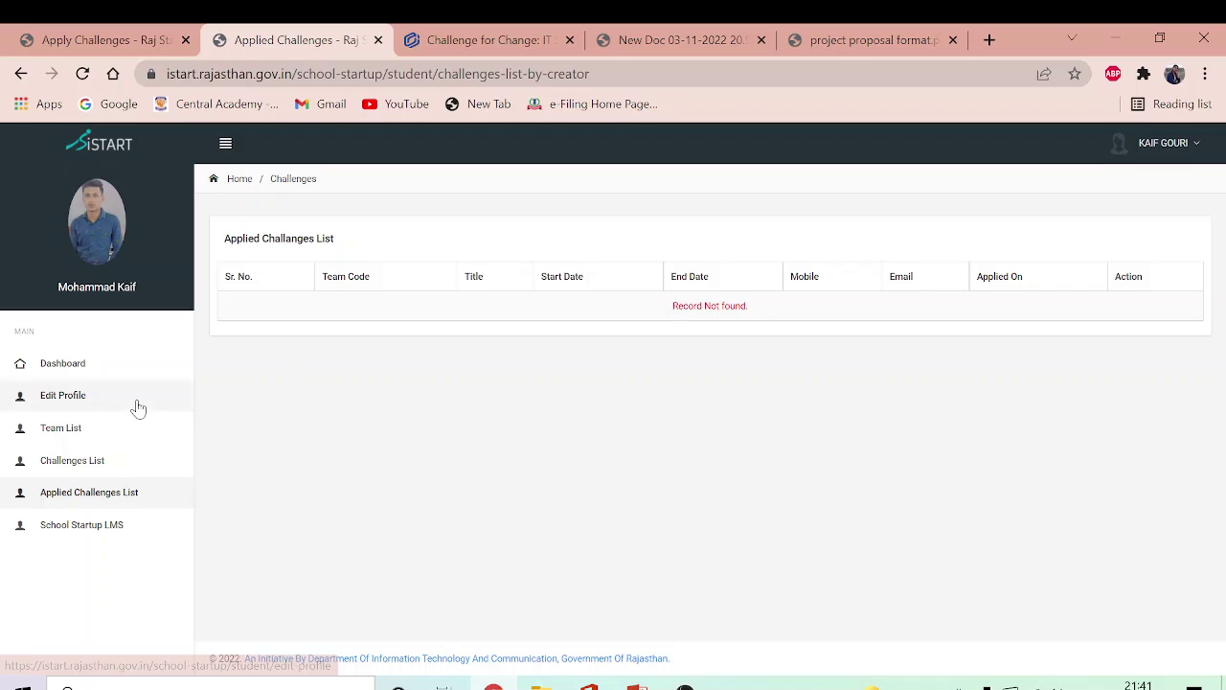
left_click(81, 525)
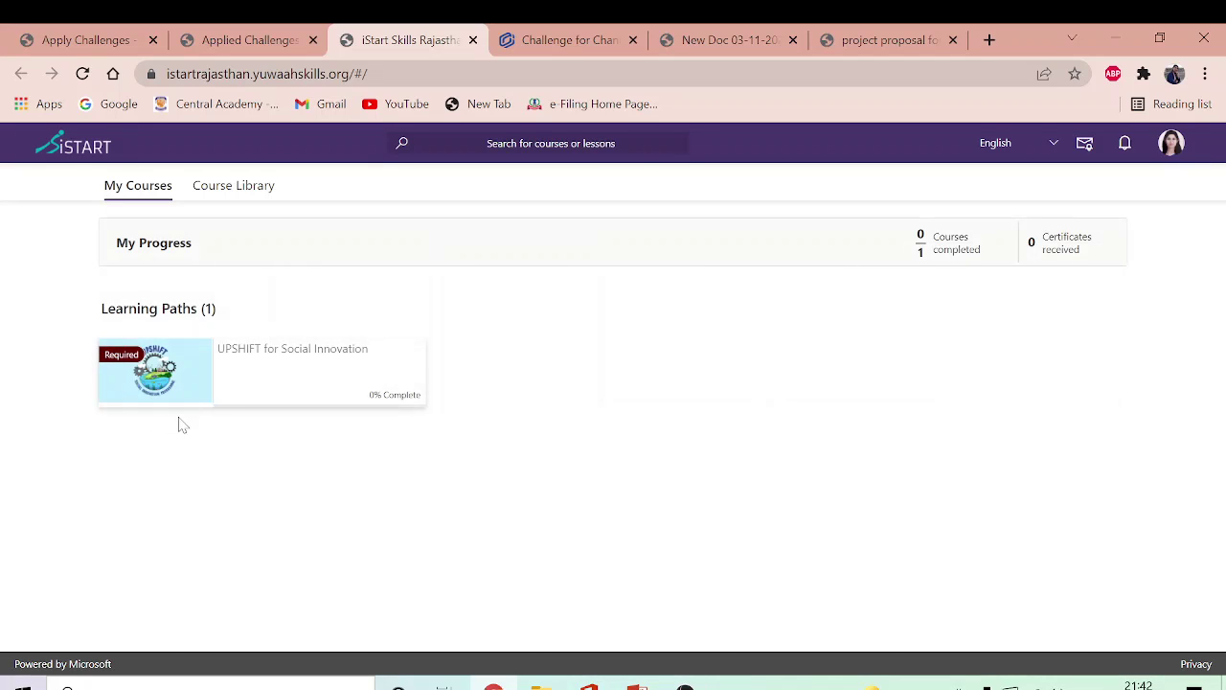
Step: Open the UPSHIFT for Social Innovation course lesson and switch the site language to Hindi
left_click(230, 373)
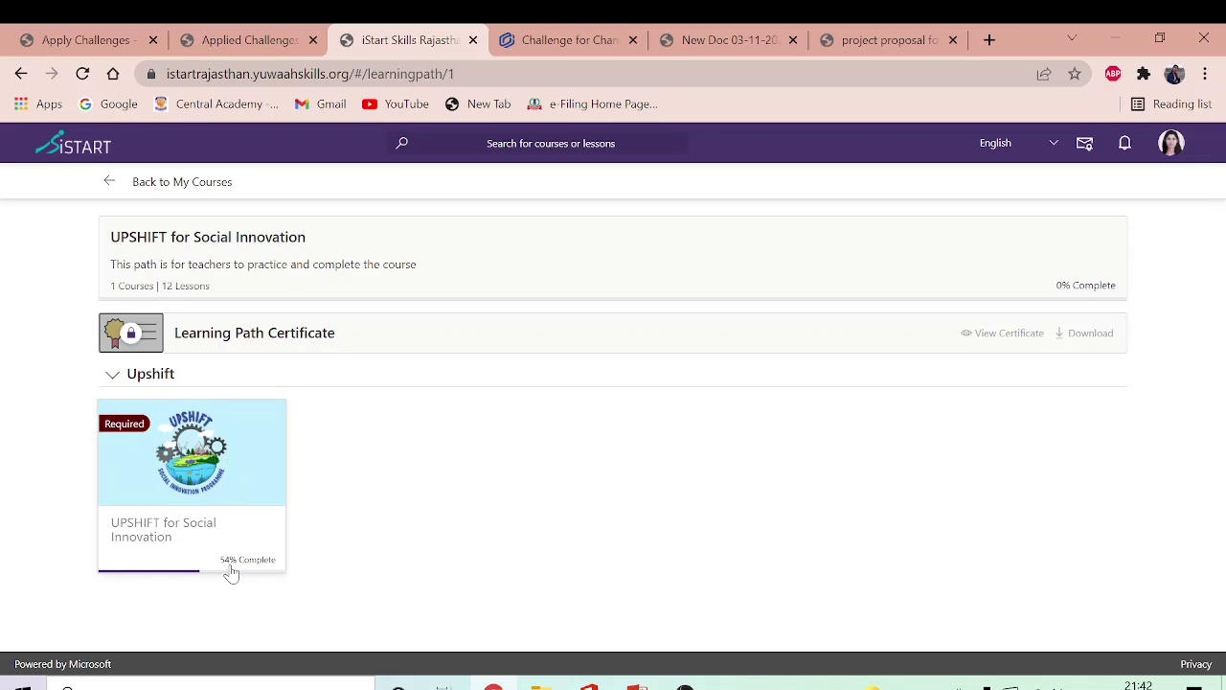
left_click(253, 454)
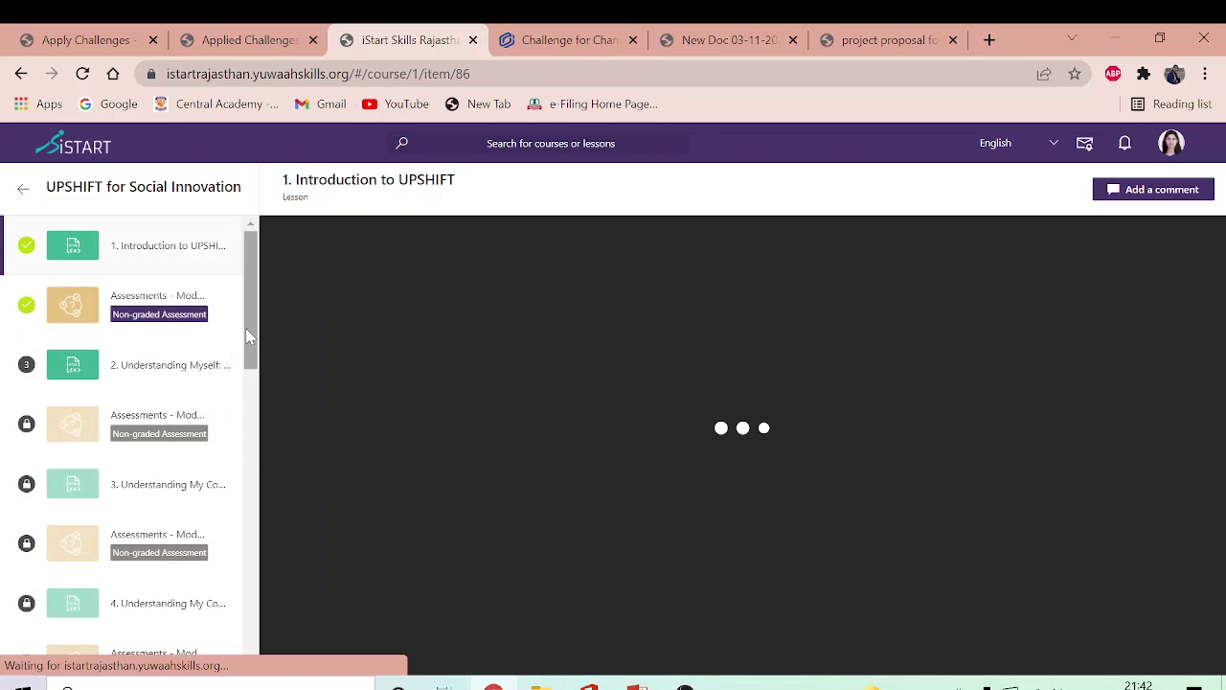
left_click_drag(246, 336, 246, 412)
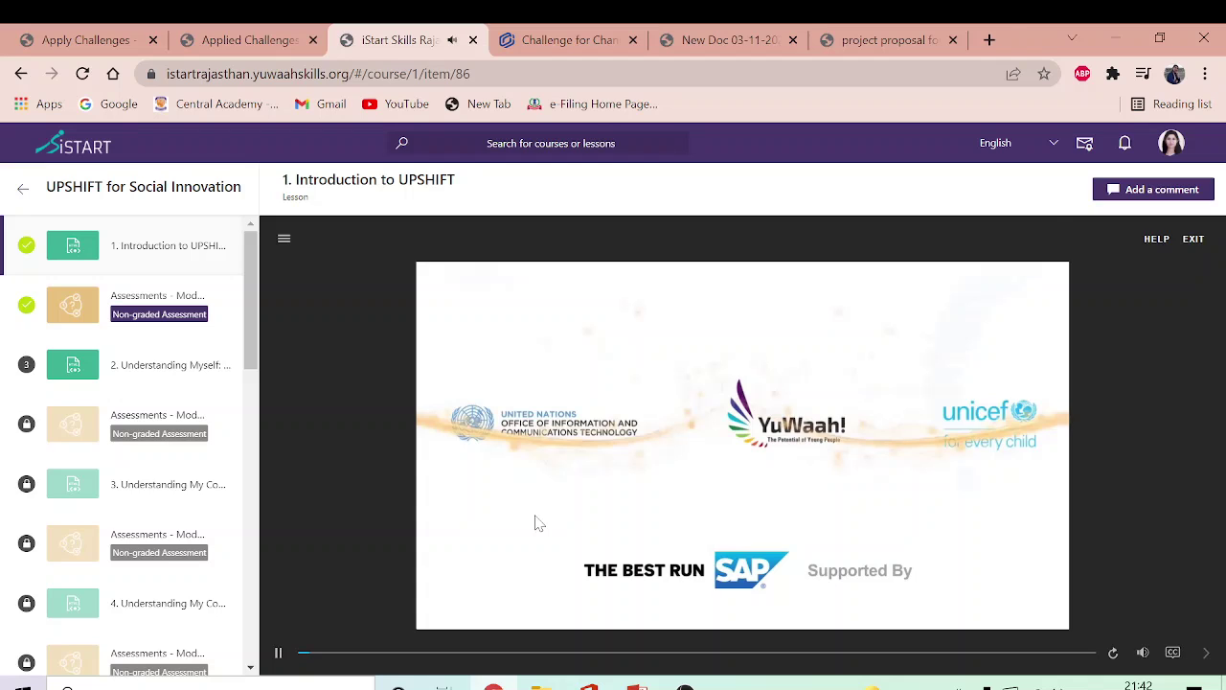
left_click(1016, 143)
left_click(997, 226)
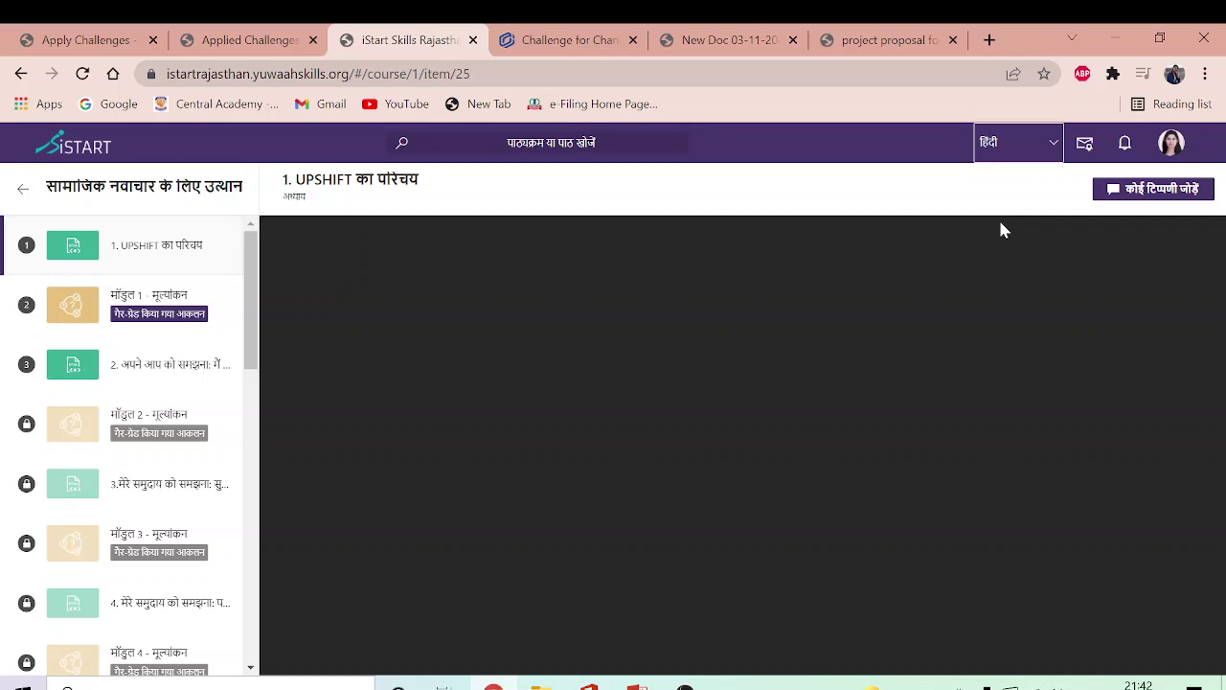
Step: Scroll through the remaining UPSHIFT lessons, then return to the Applied Challenges tab showing 'Record Not found.'
left_click_drag(251, 342, 251, 634)
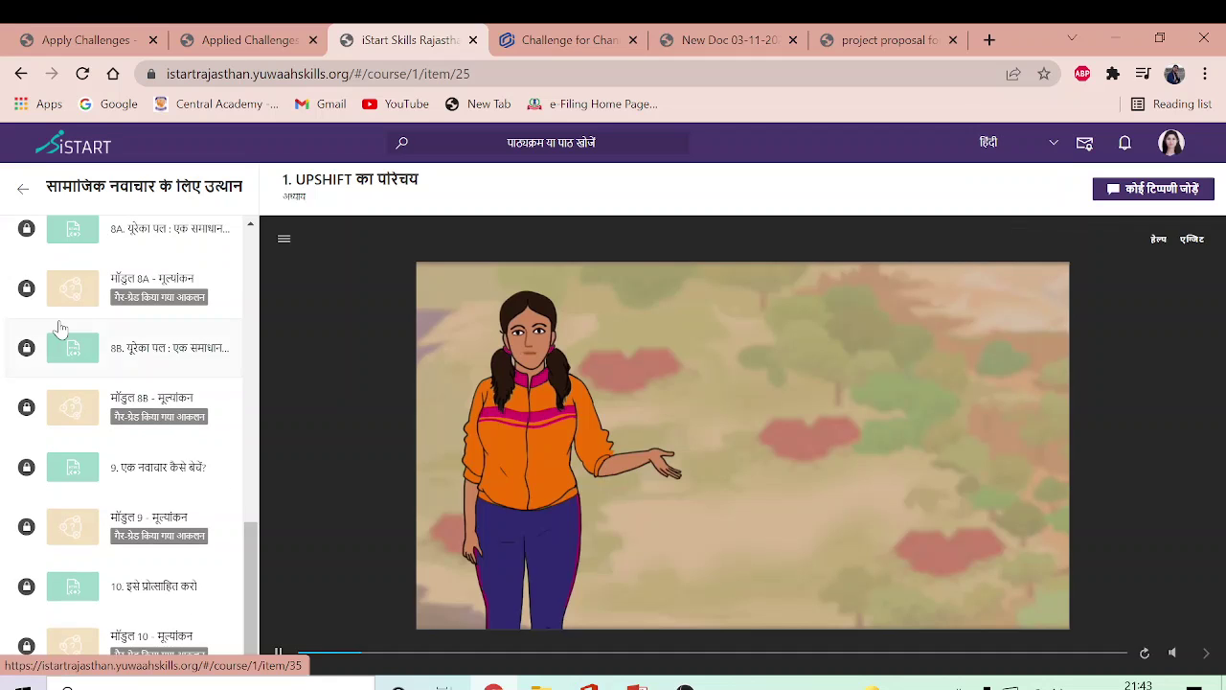
left_click(229, 45)
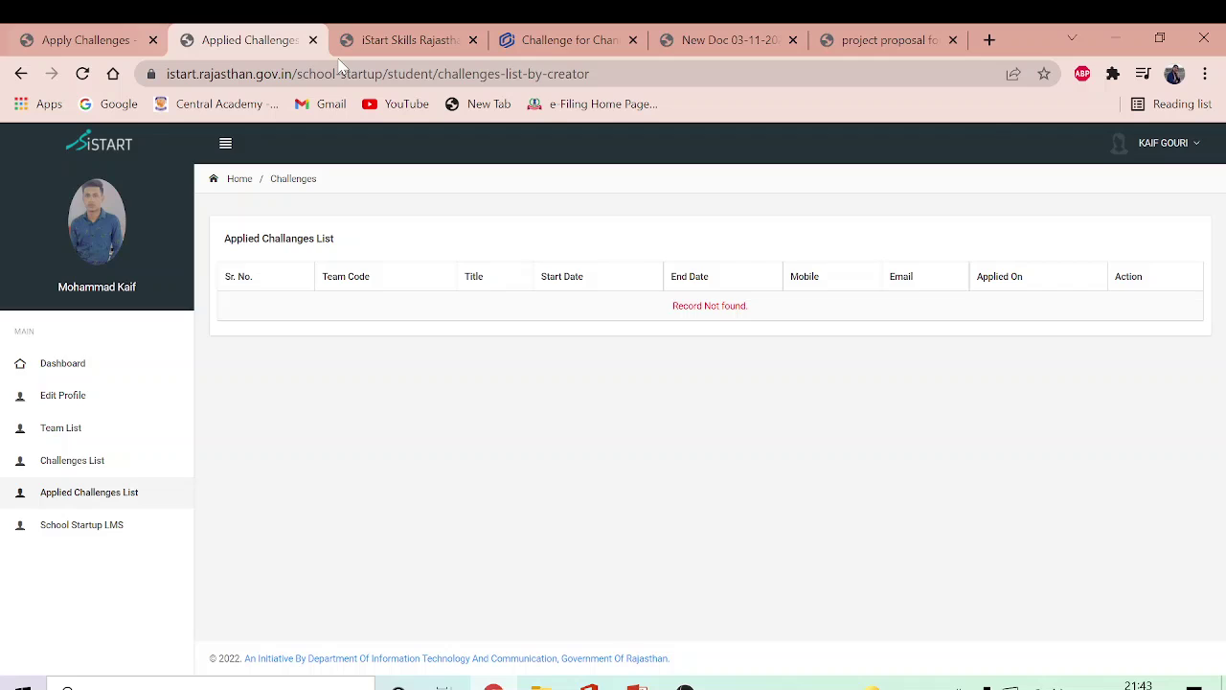
left_click(393, 39)
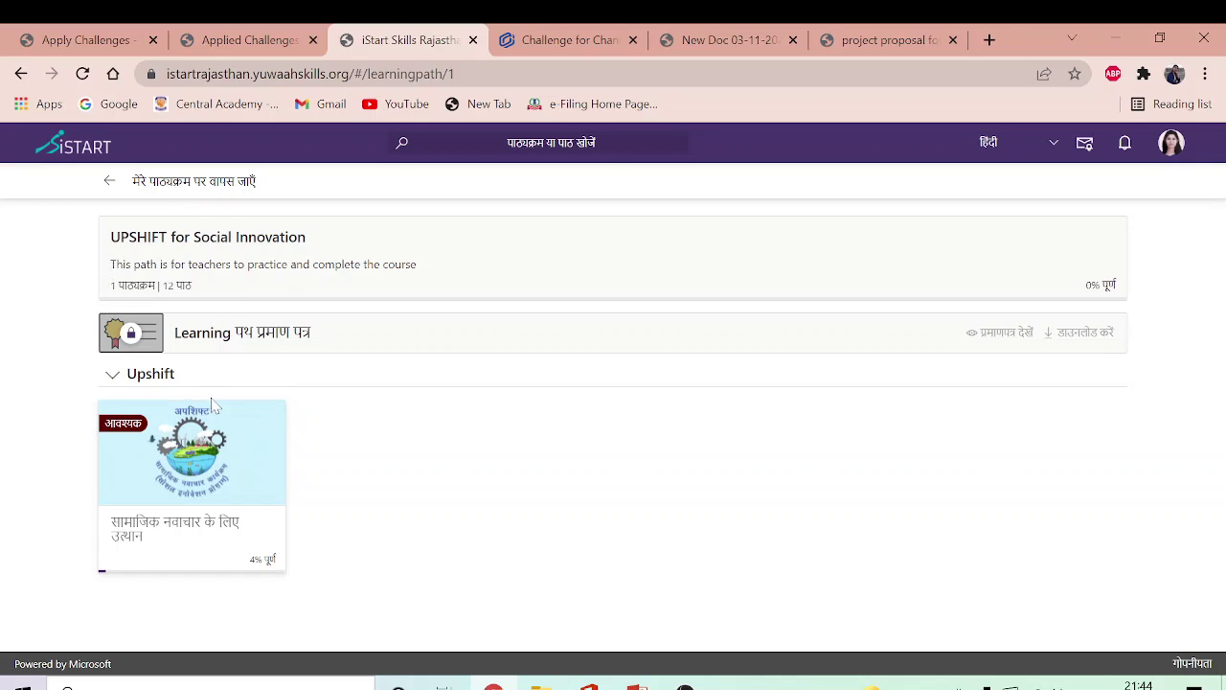
left_click(111, 181)
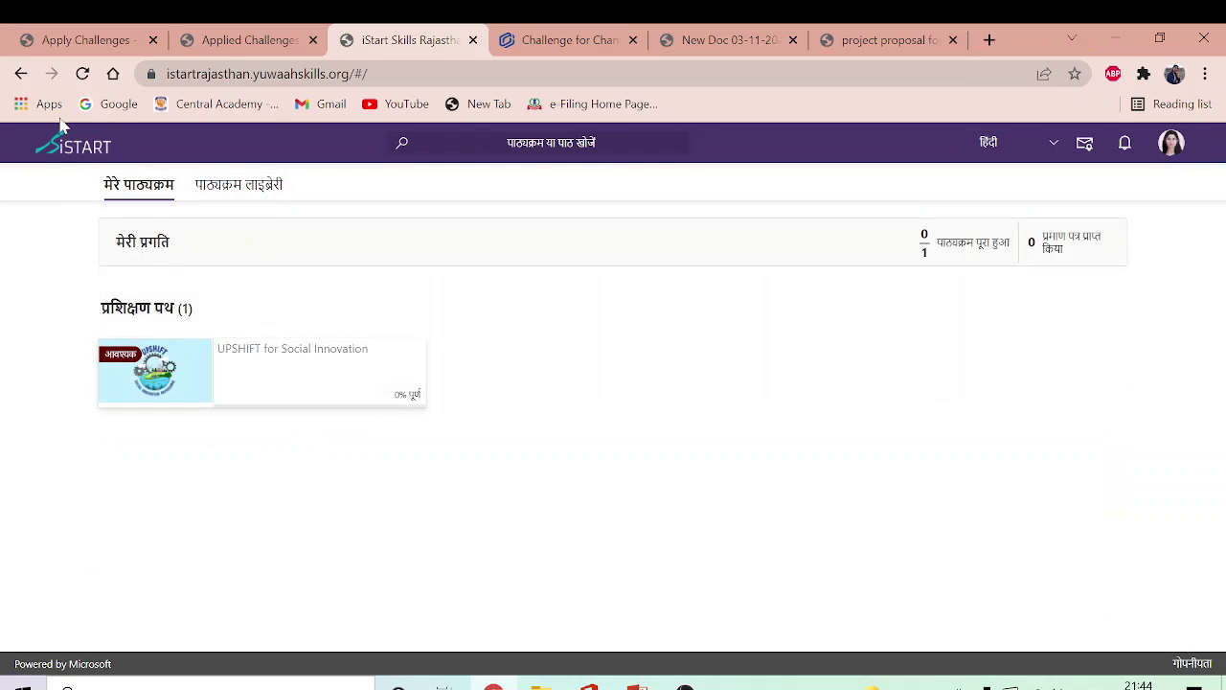
left_click(256, 42)
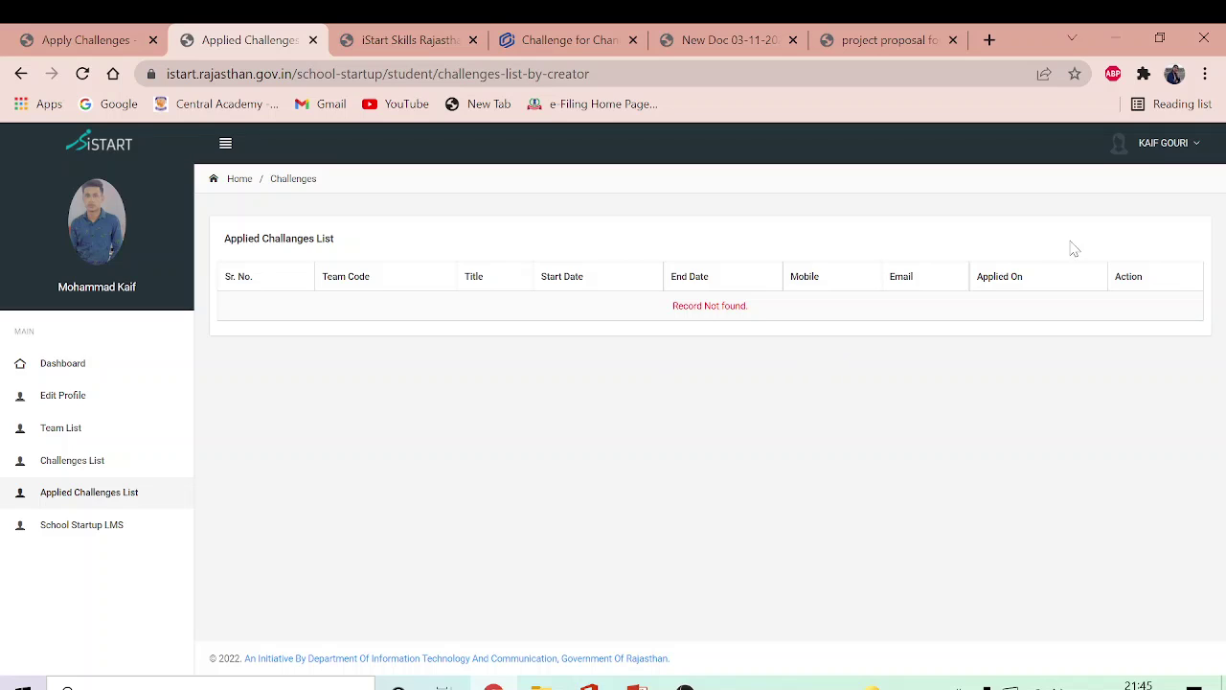
Step: Check the account menu, then switch to the 'istart students' PowerPoint presentation
left_click(1195, 148)
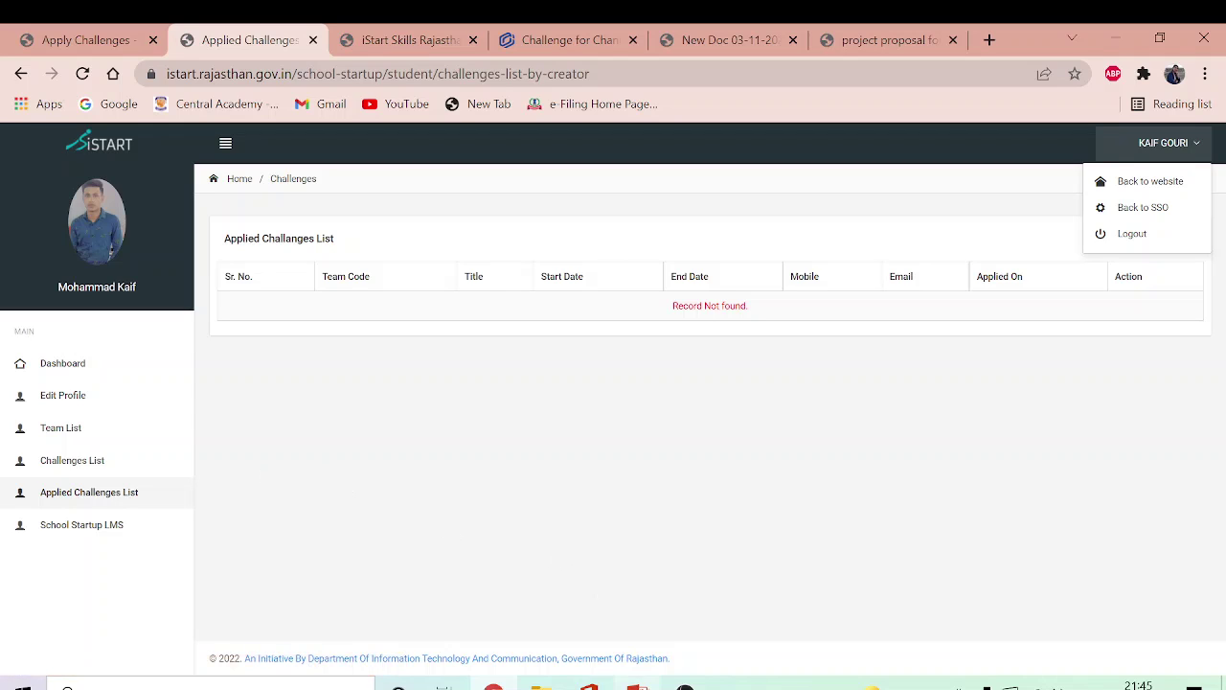
left_click(493, 685)
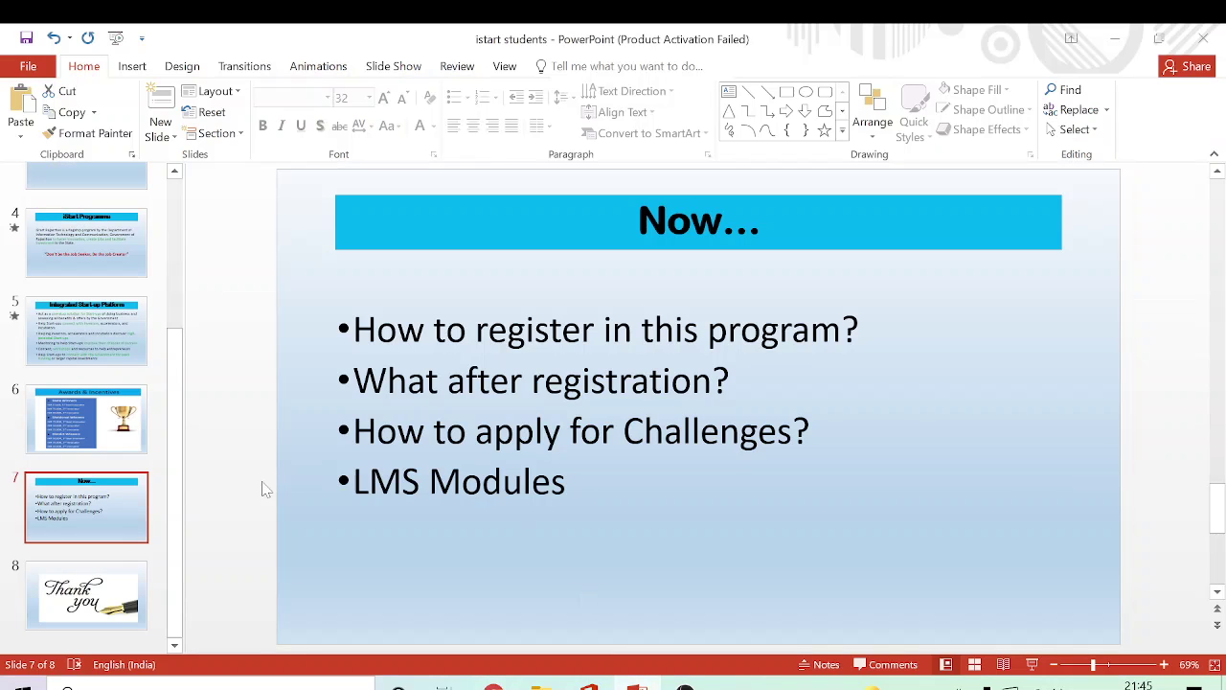